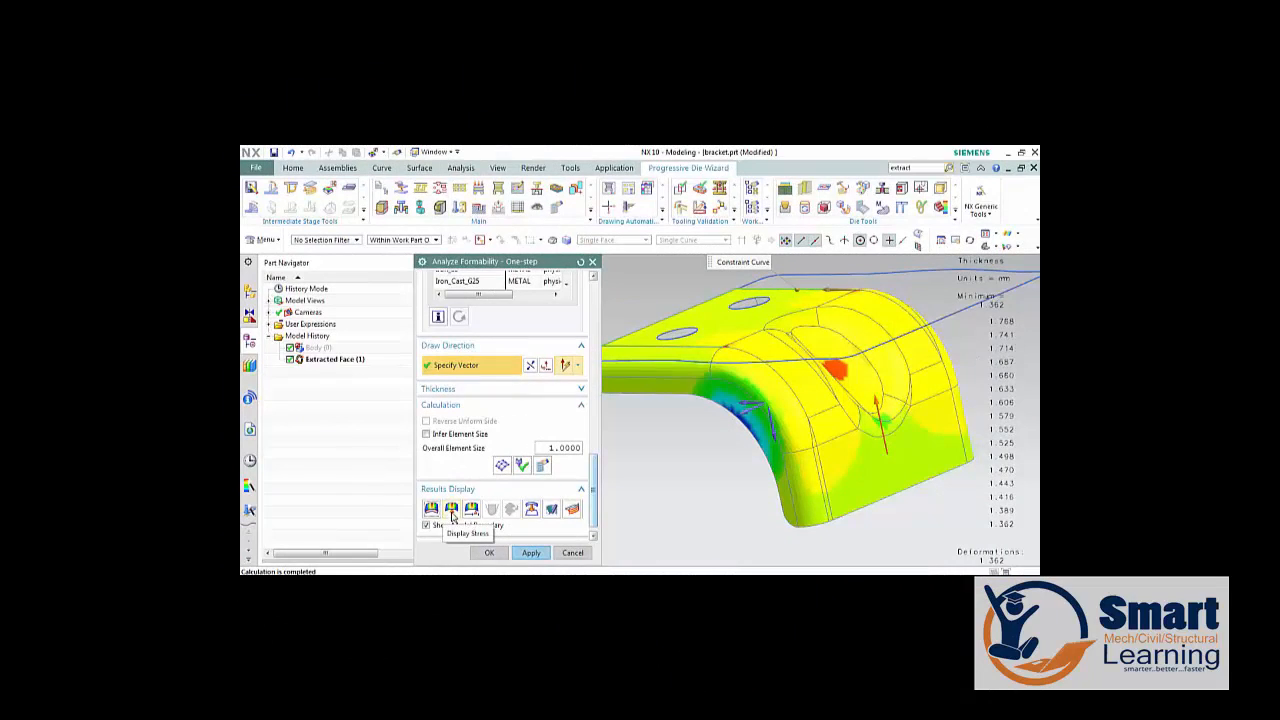
Display the bracket's stress results and examine the stress distribution around the curved bend and against the colour legend.
click(452, 510)
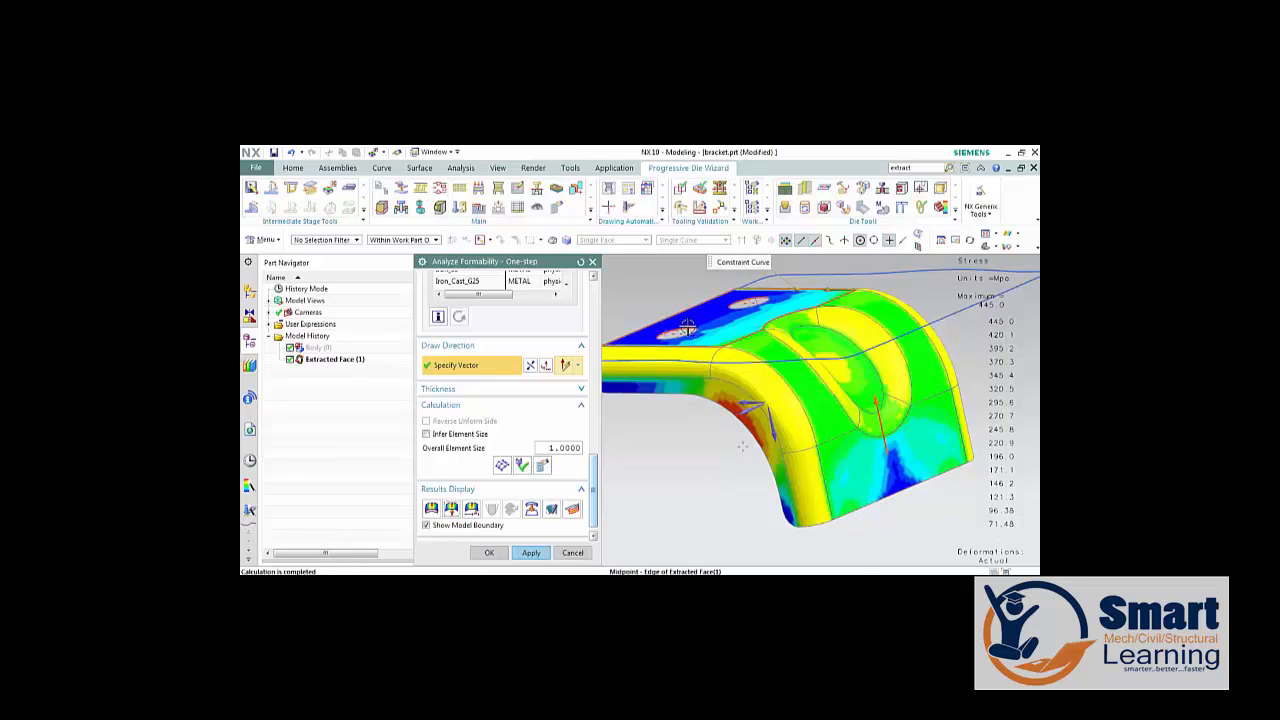
middle_drag(690, 332, 748, 346)
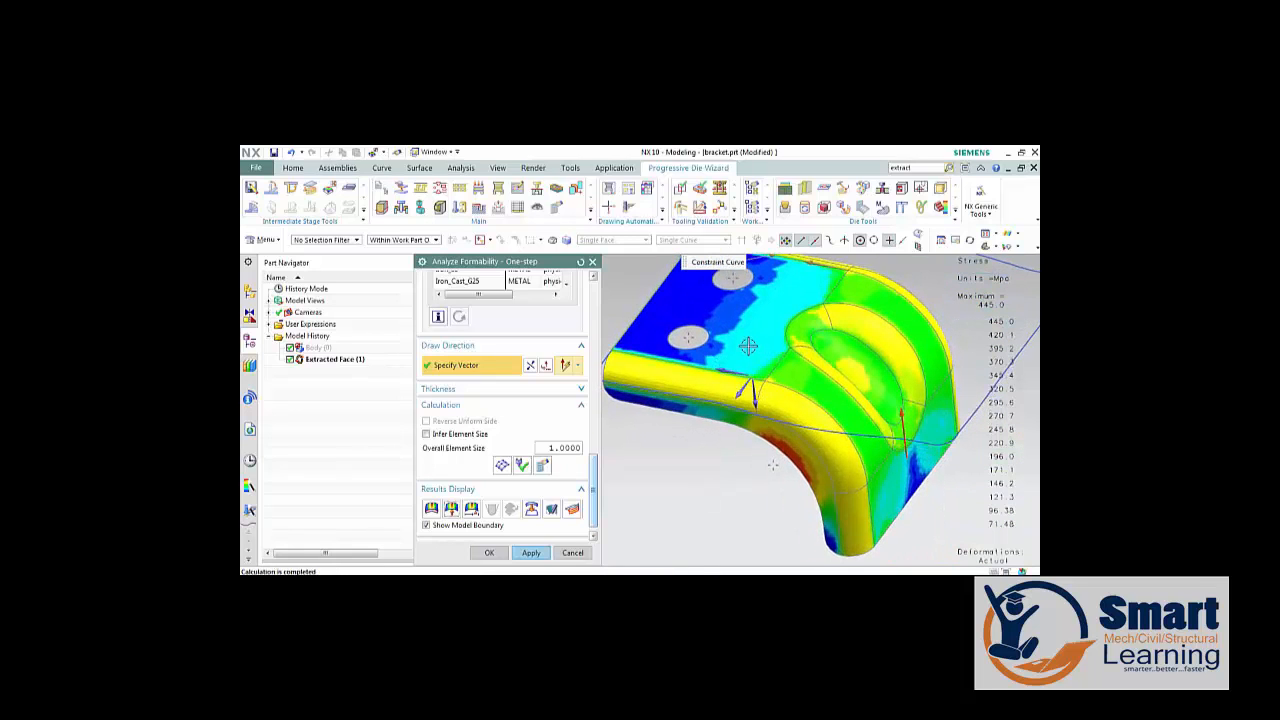
scroll(747, 346, down, 2)
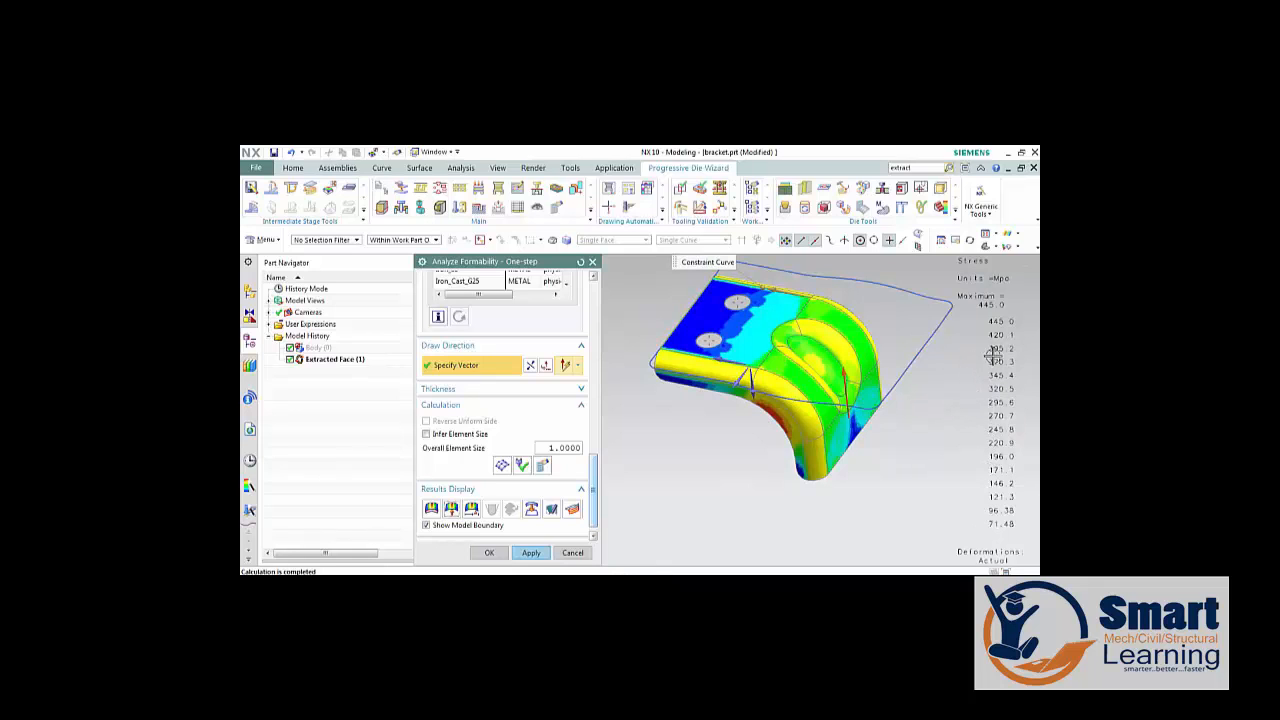
scroll(772, 421, up, 5)
scroll(772, 418, up, 3)
scroll(774, 358, down, 6)
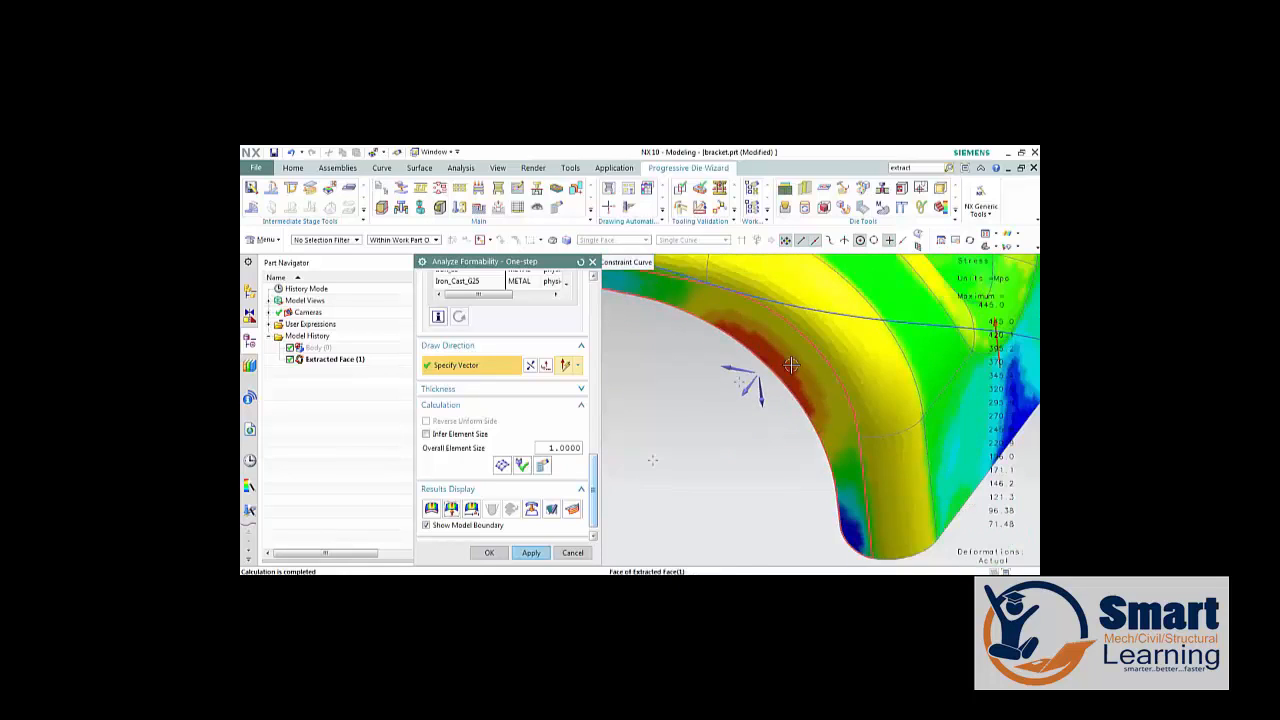
scroll(1006, 331, down, 3)
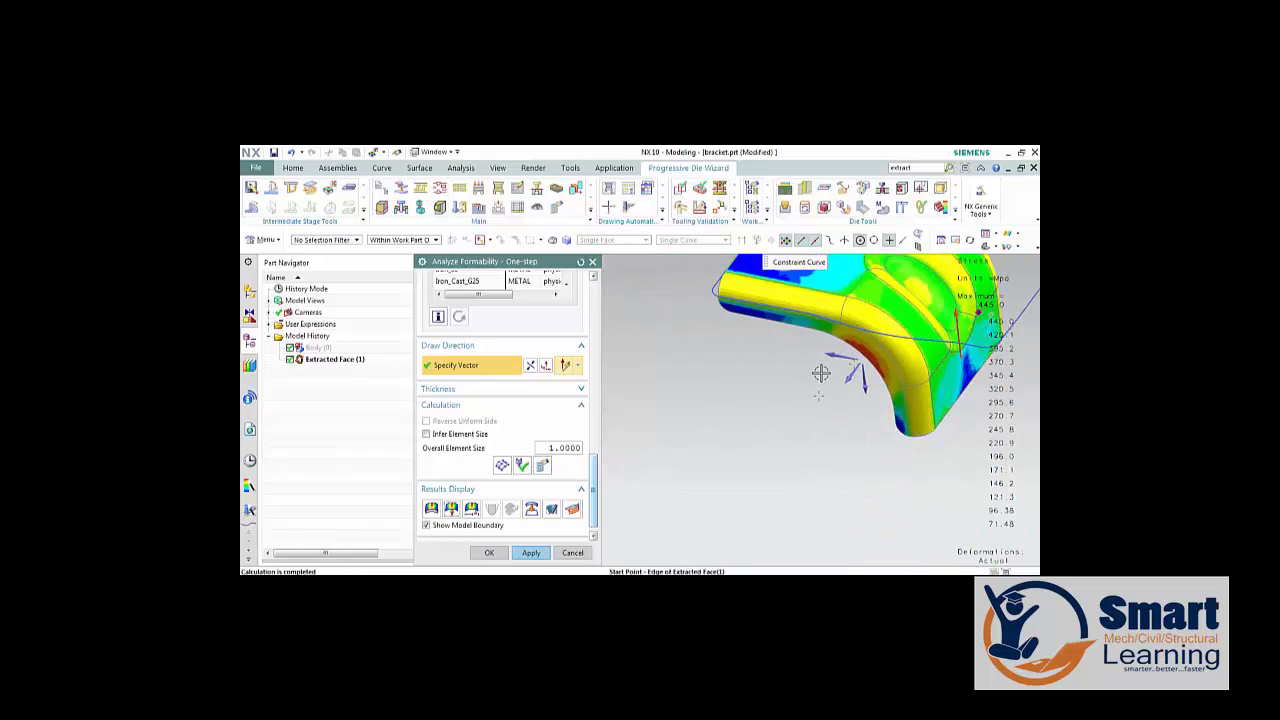
scroll(818, 372, down, 2)
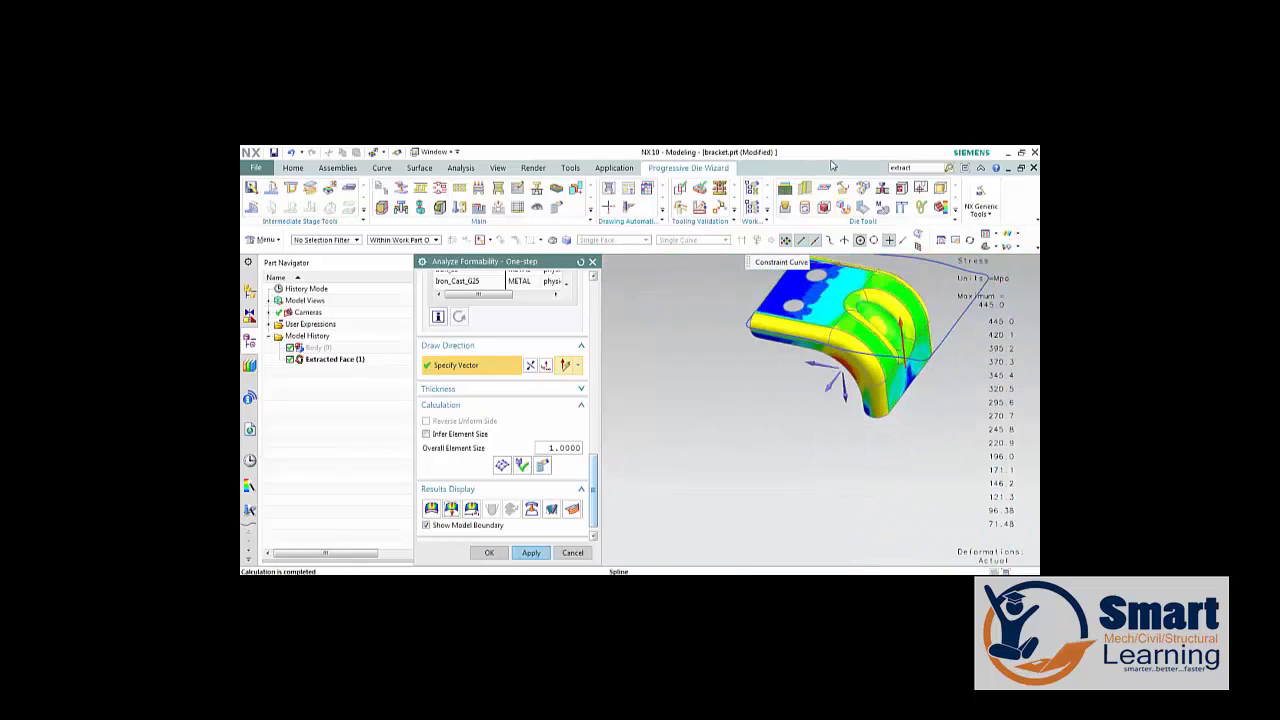
drag(830, 155, 686, 163)
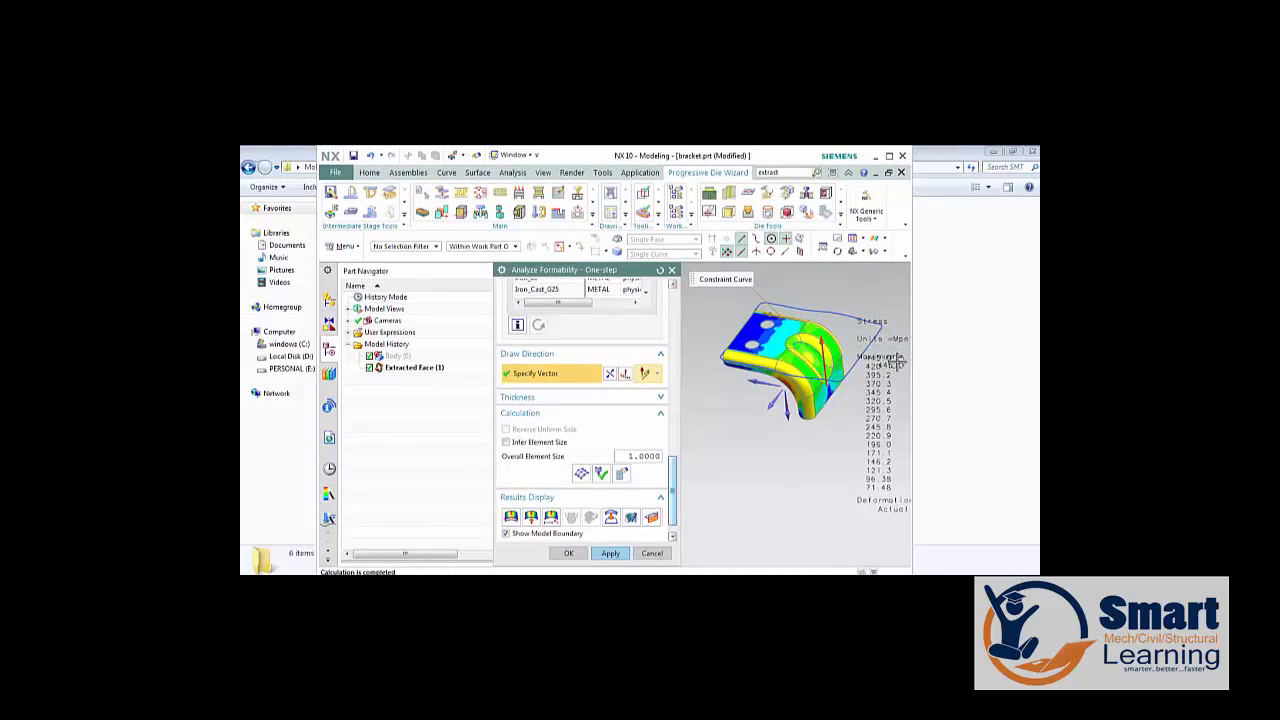
right_click(783, 453)
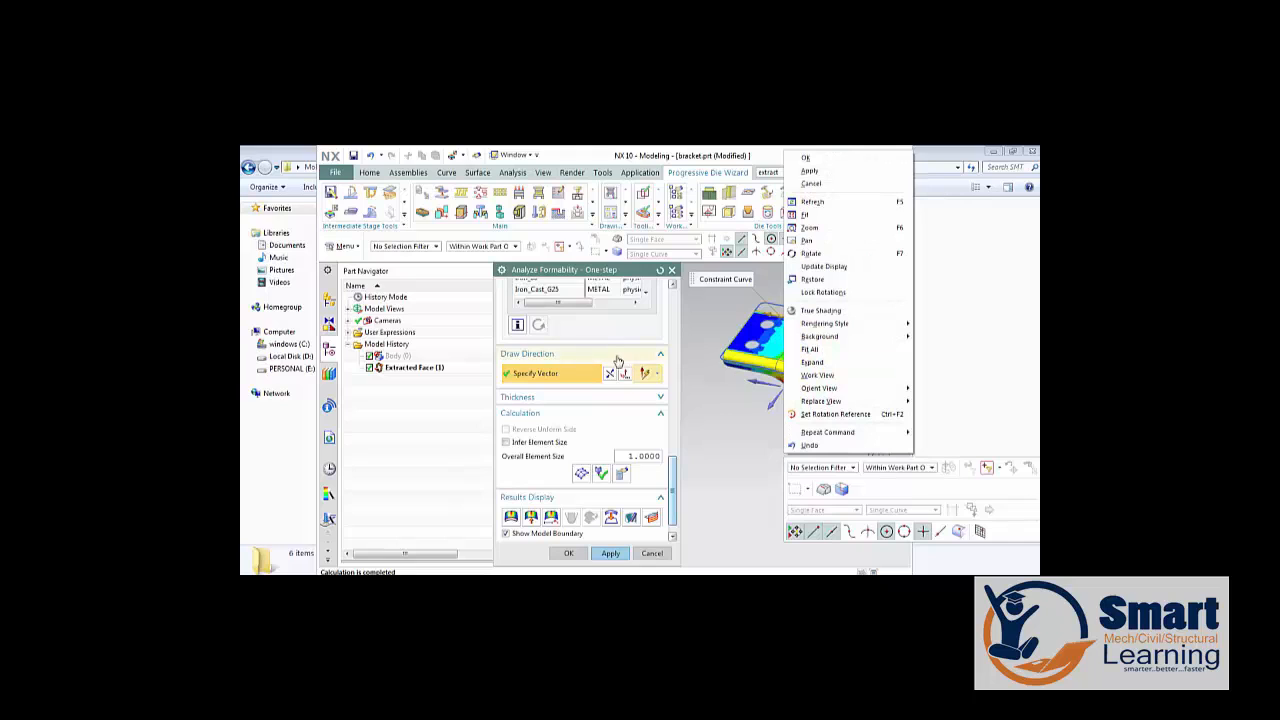
Display the bracket's strain results and examine the strain distribution along the inner edge of the bend.
click(552, 517)
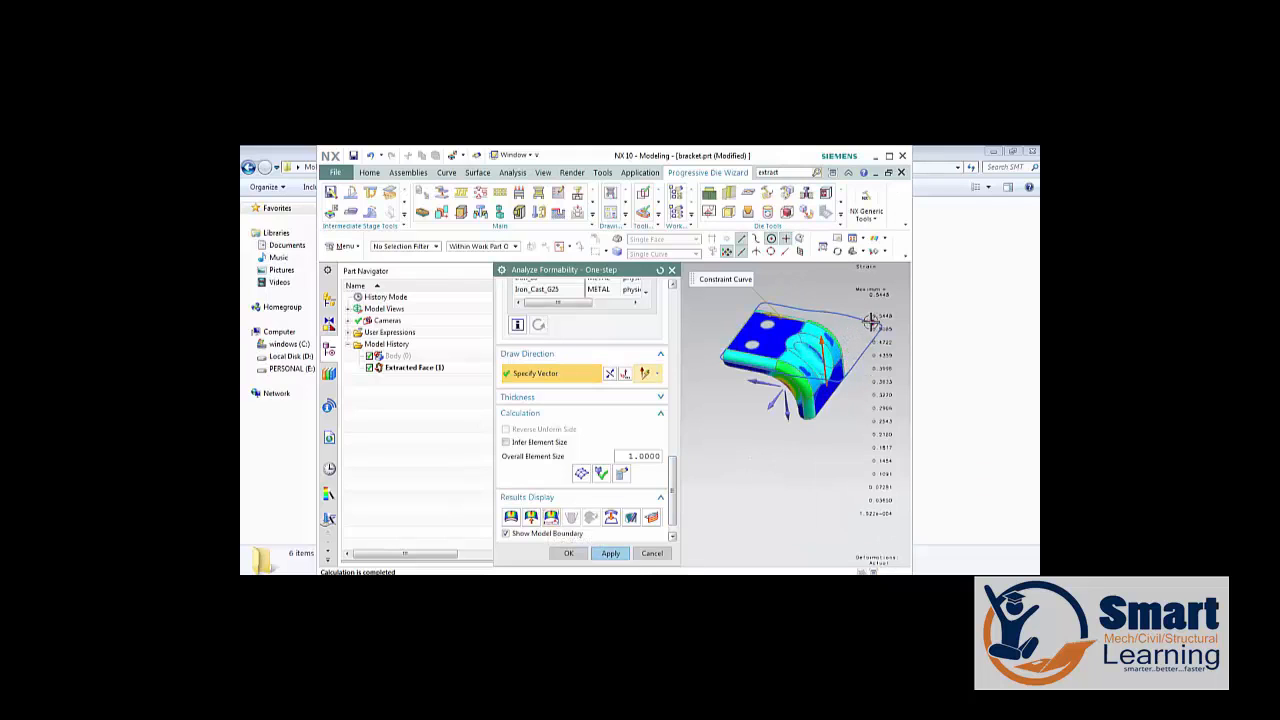
click(888, 157)
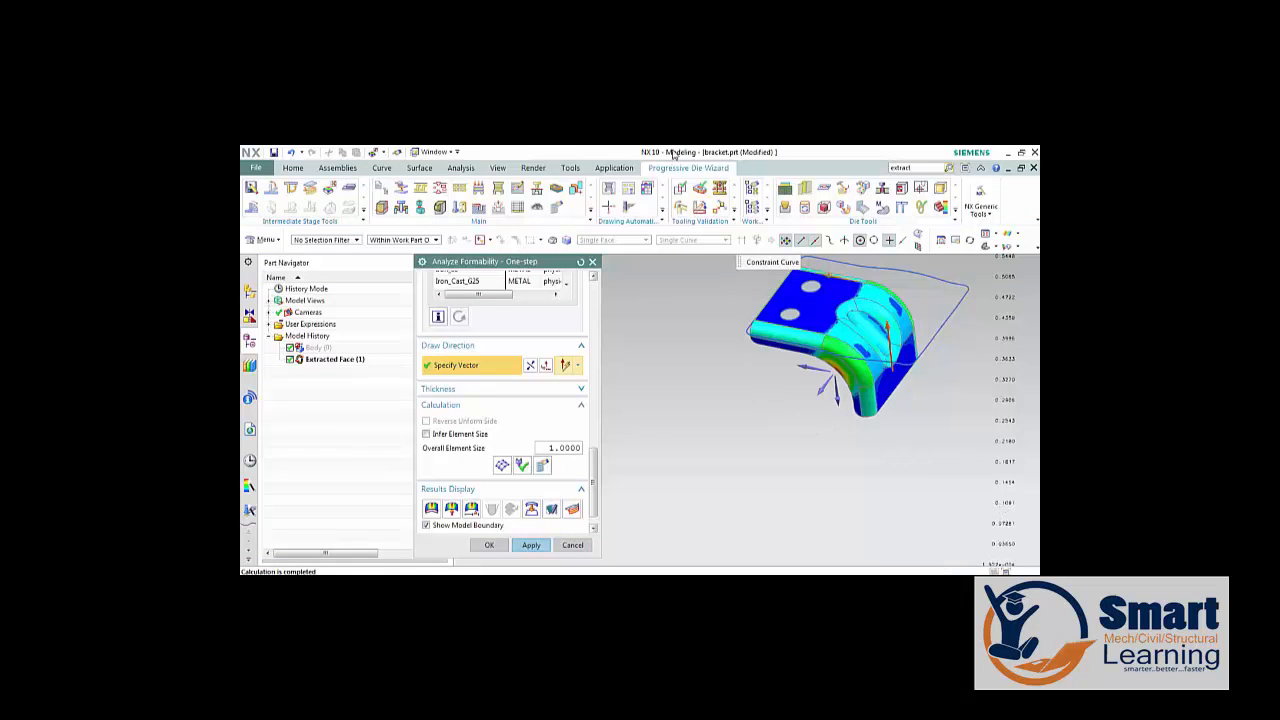
drag(741, 155, 664, 167)
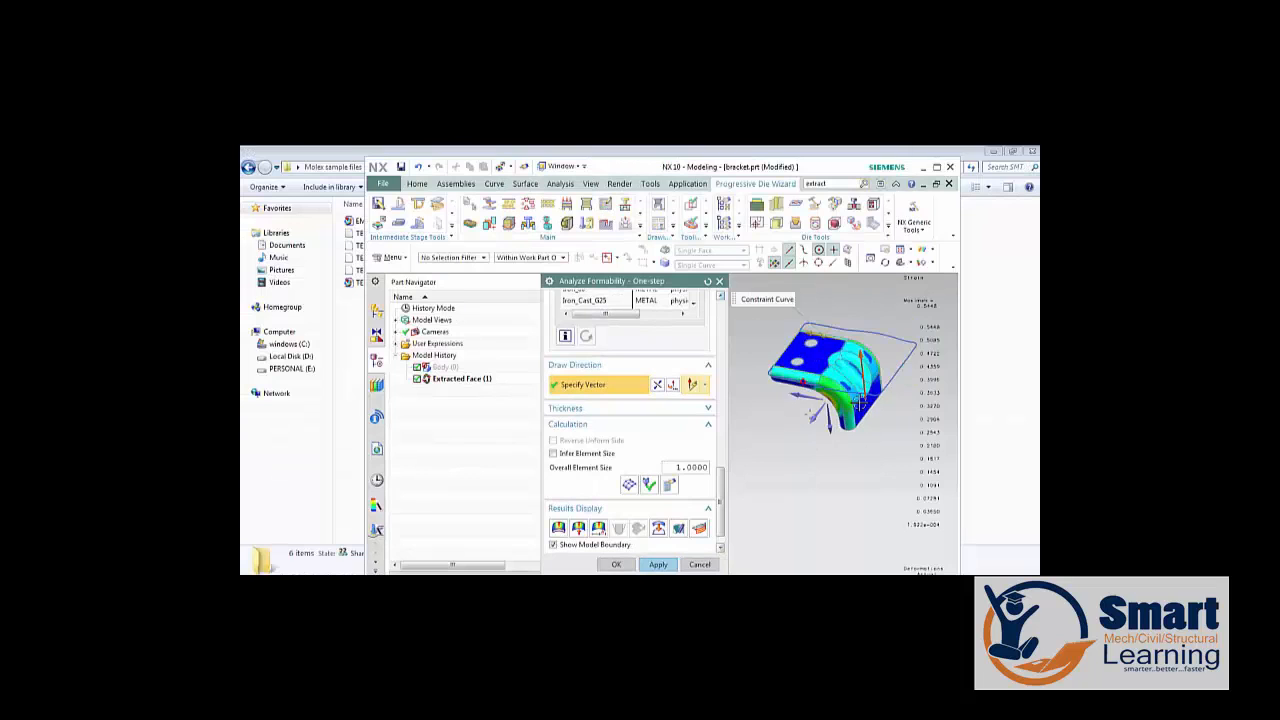
scroll(854, 402, up, 3)
scroll(790, 406, up, 3)
scroll(782, 427, down, 3)
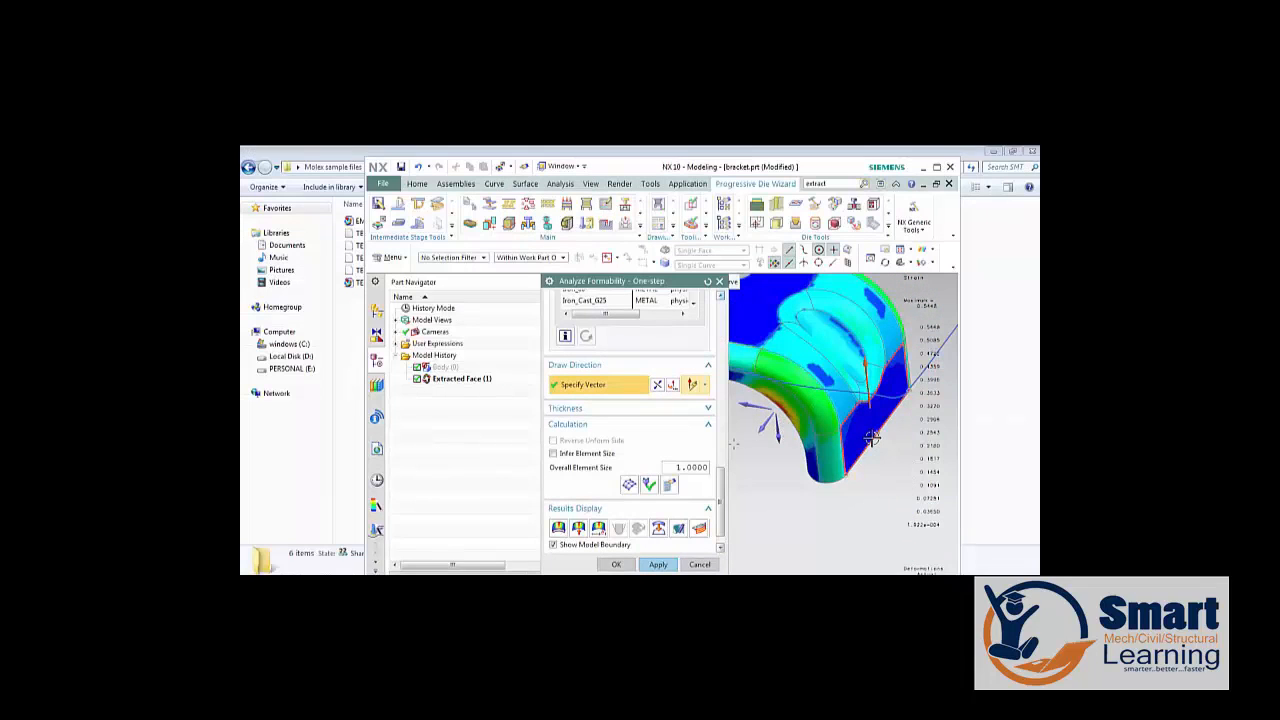
scroll(872, 438, down, 1)
scroll(830, 444, down, 2)
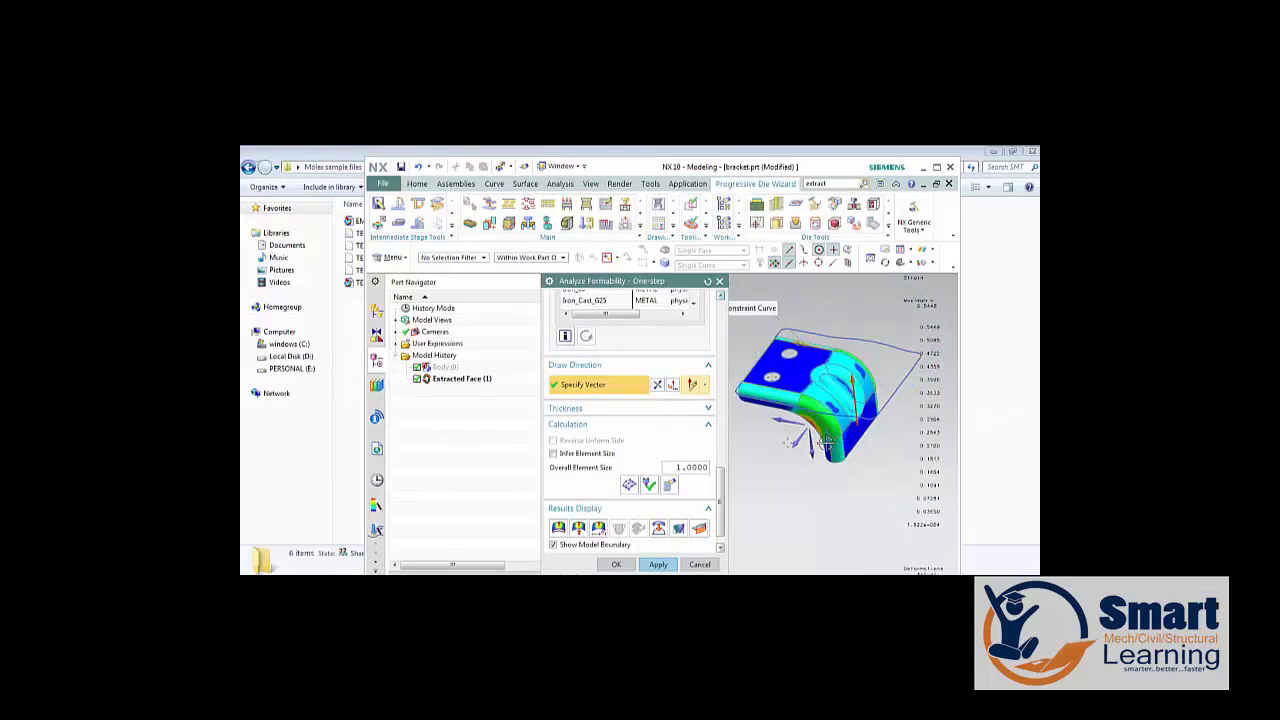
scroll(824, 443, up, 4)
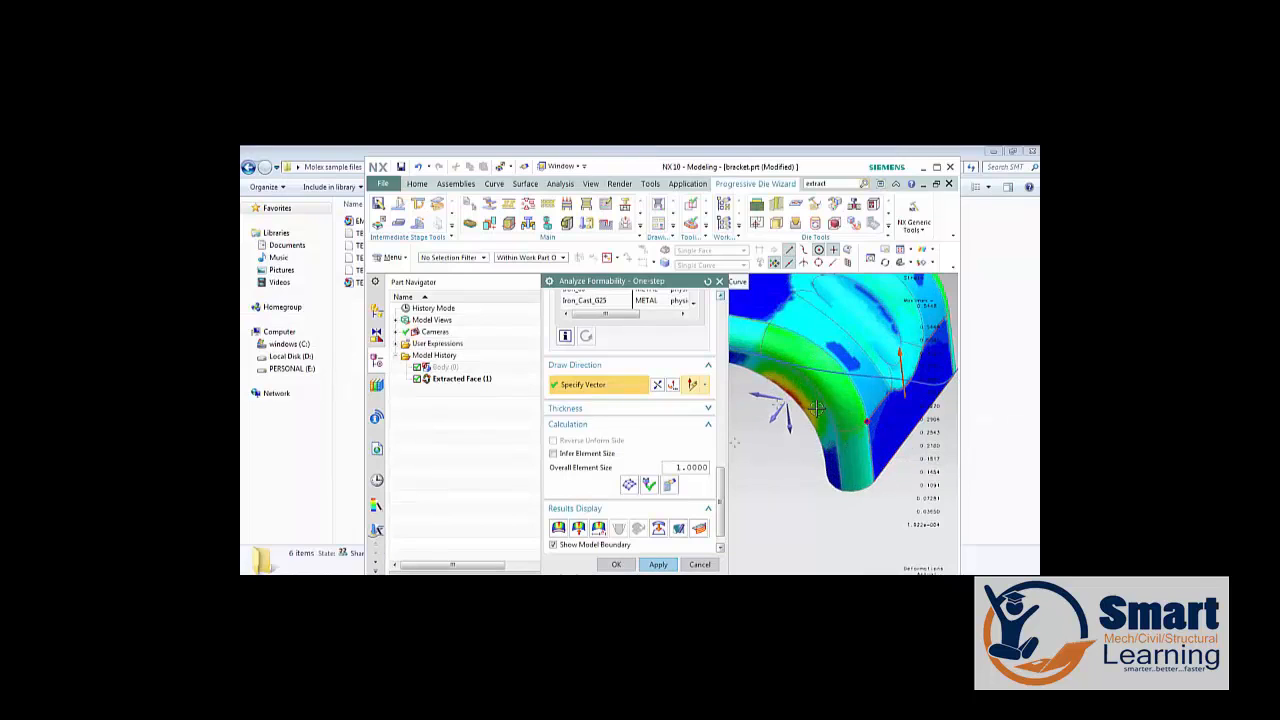
scroll(740, 436, up, 3)
scroll(745, 432, down, 3)
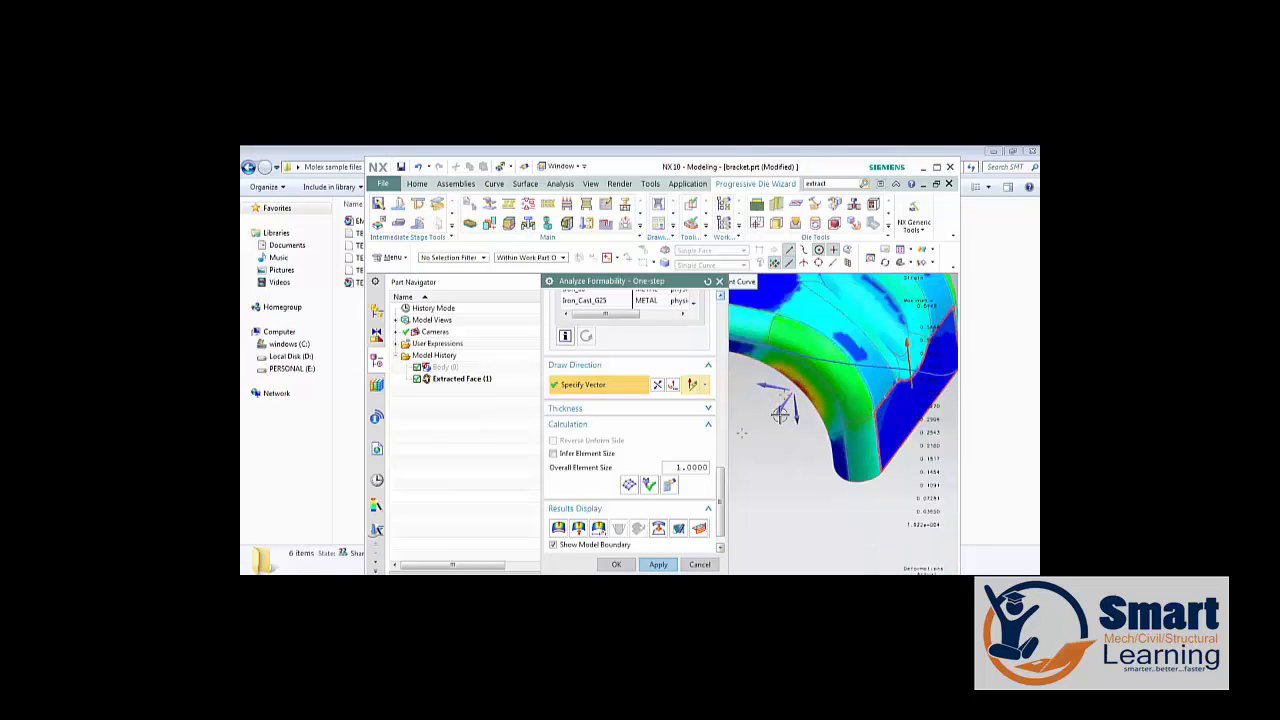
scroll(754, 426, down, 1)
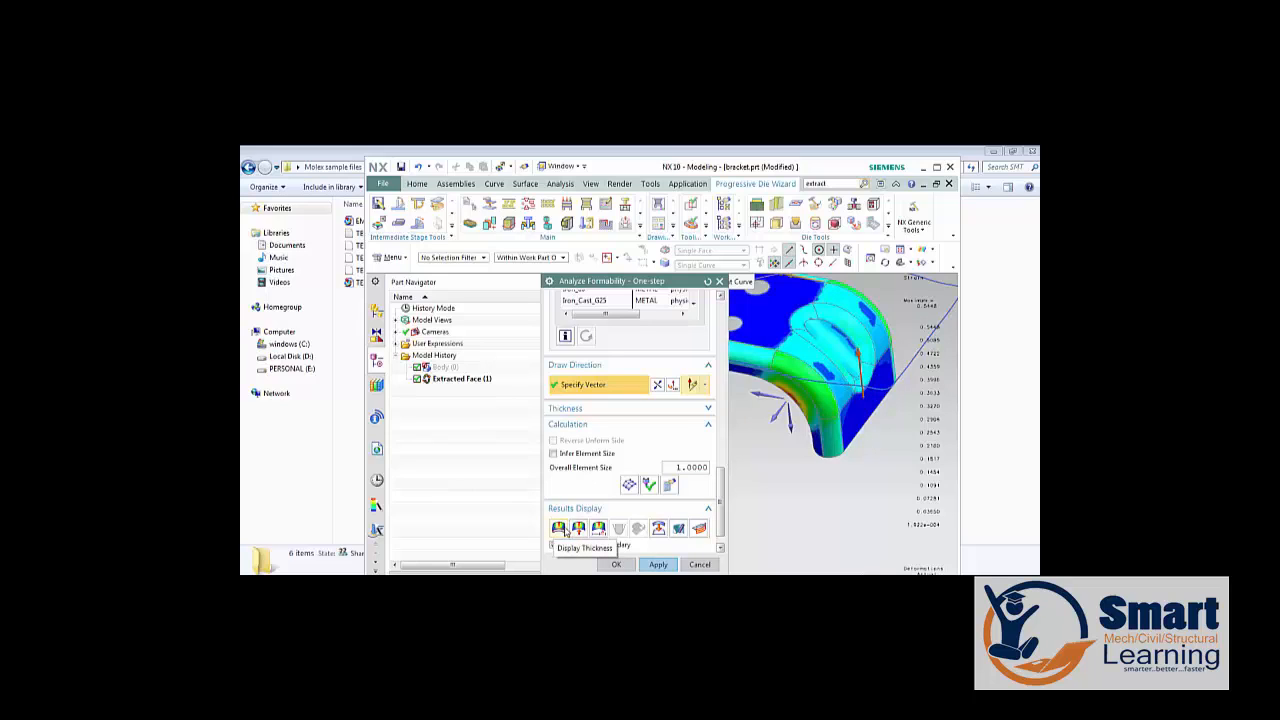
Display the flattened shape of the bracket.
click(659, 528)
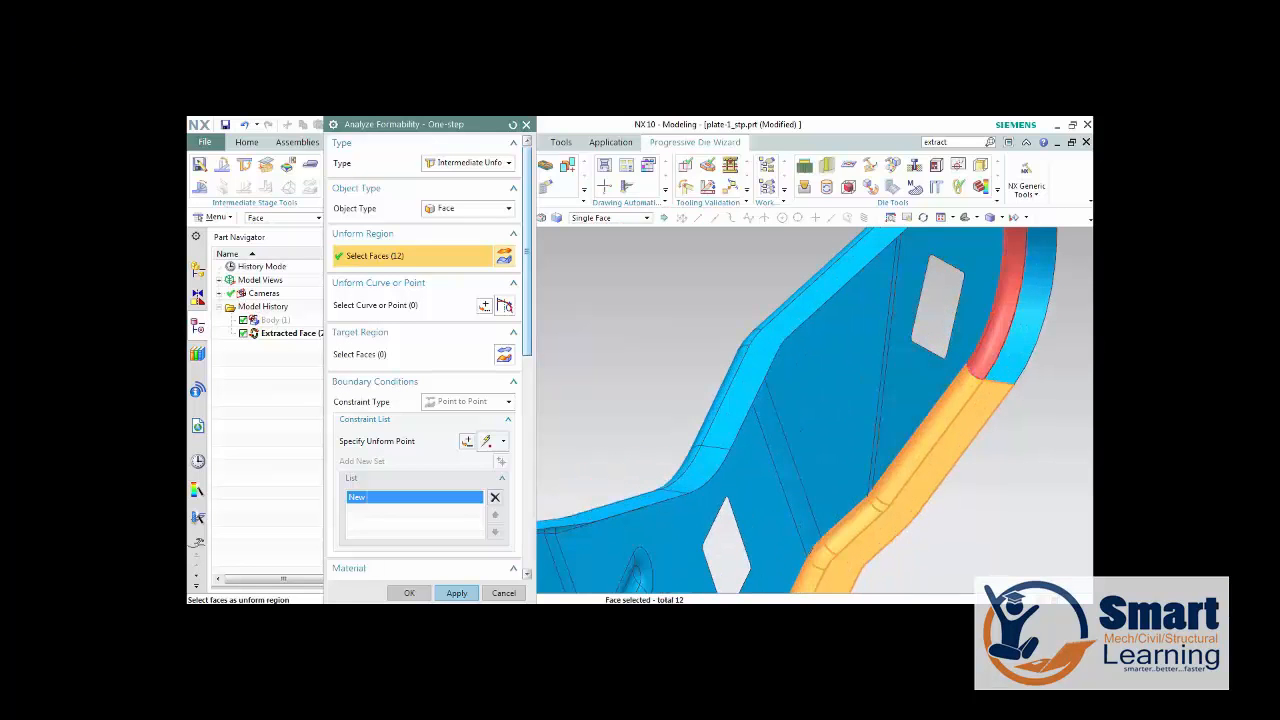
Add the flange and fillet faces around the plate's rounded end and along its adjoining straight side to the unform region.
click(1000, 330)
scroll(975, 393, down, 5)
middle_drag(975, 393, 712, 390)
scroll(712, 390, down, 3)
scroll(933, 436, up, 6)
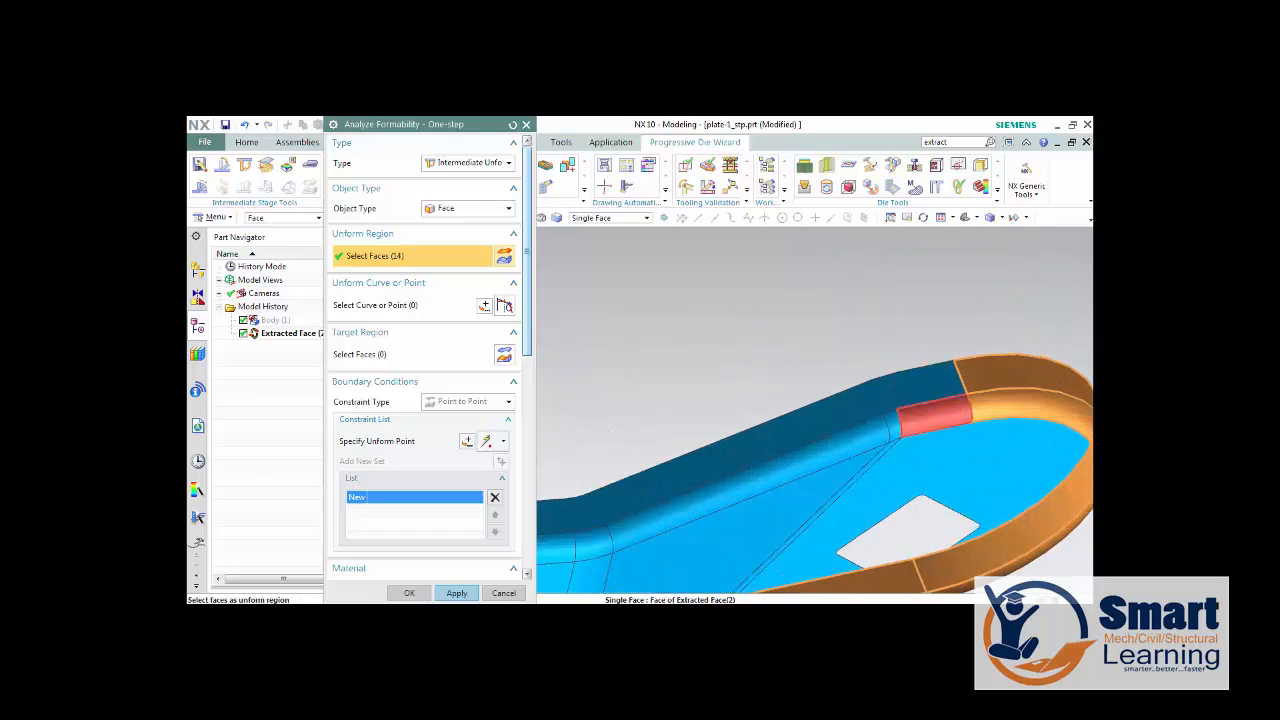
click(906, 420)
click(870, 403)
click(893, 428)
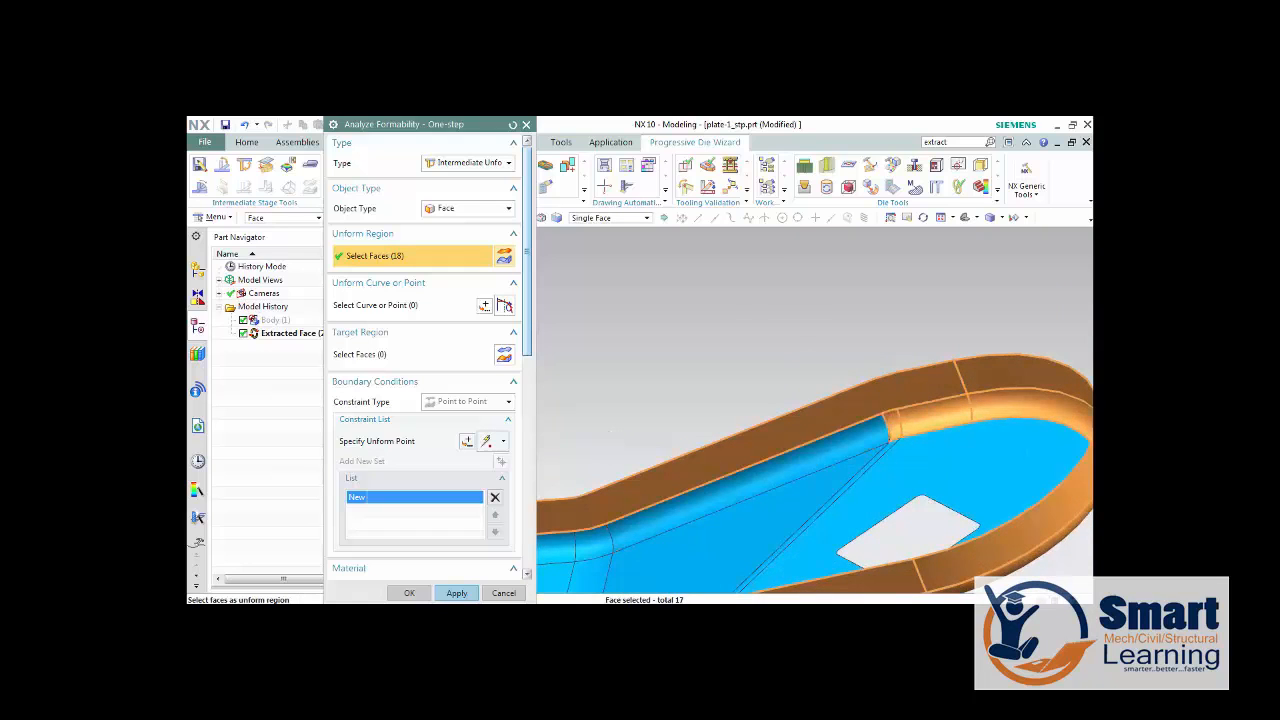
click(874, 433)
Add the fillet faces at the arm's bend and the flange and fillet faces along its narrow middle to the unform region.
scroll(866, 415, down, 4)
scroll(705, 430, up, 5)
click(756, 442)
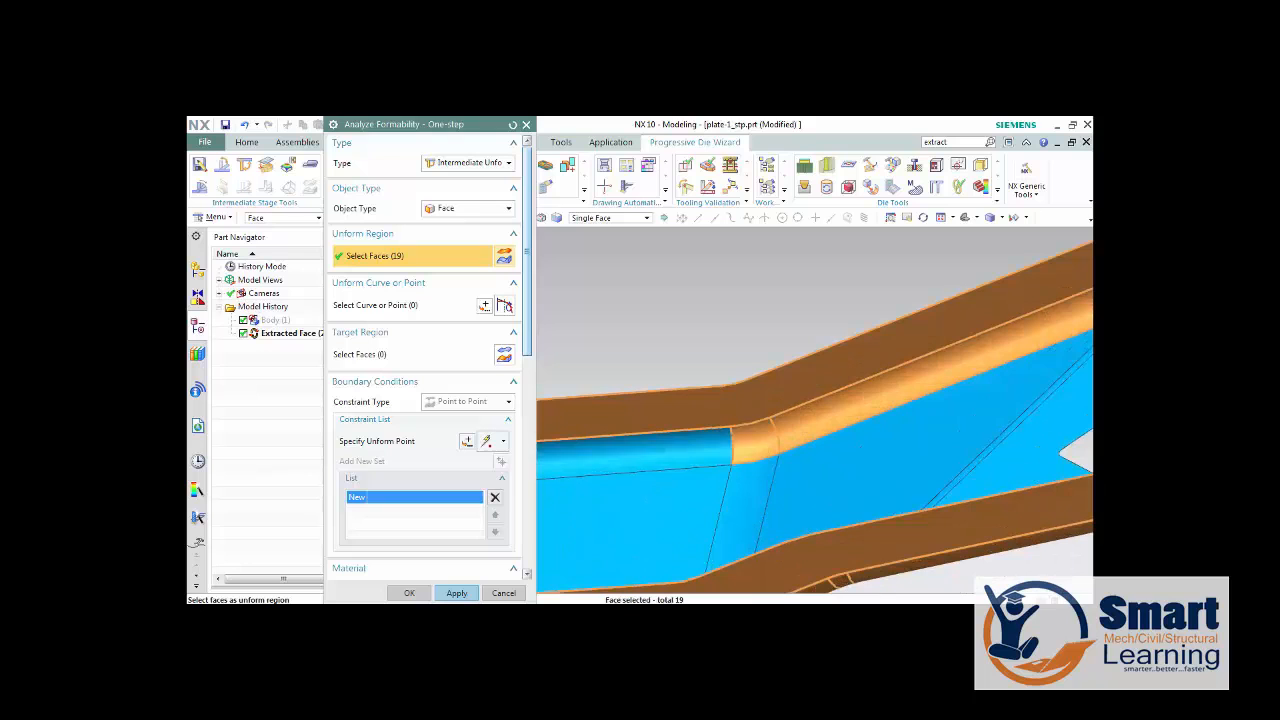
click(704, 451)
scroll(704, 451, down, 3)
click(660, 414)
click(664, 394)
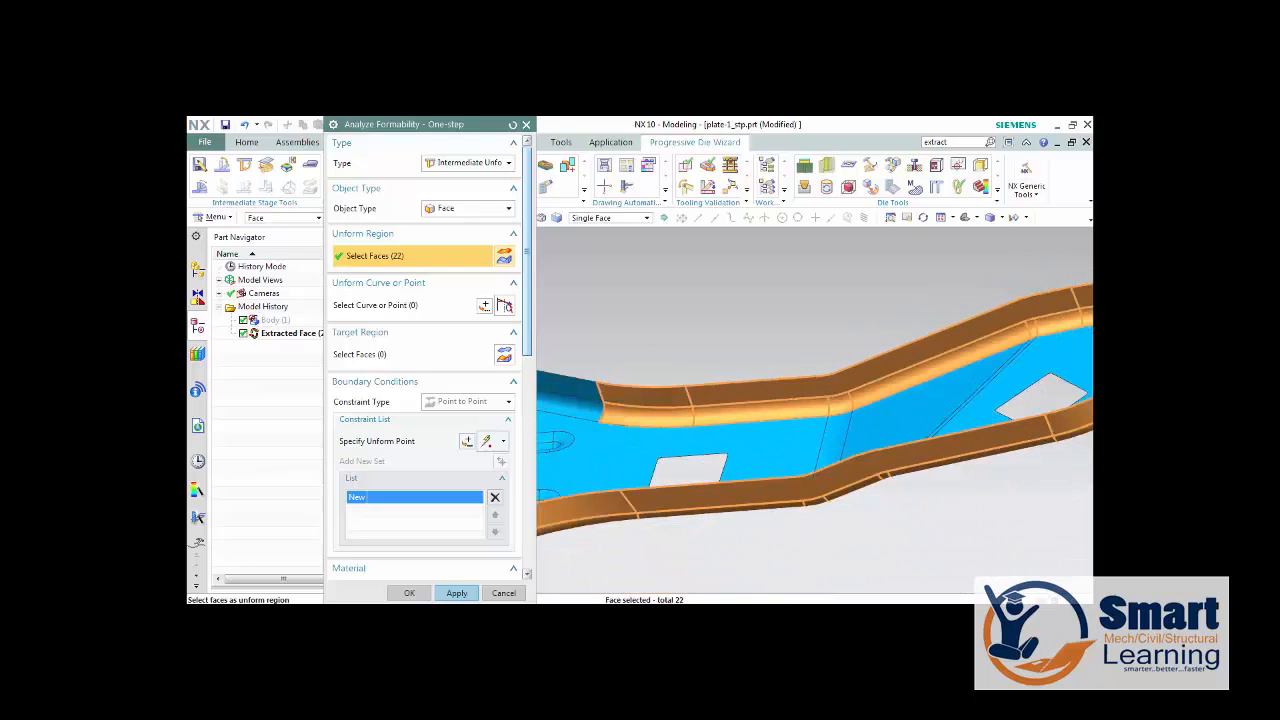
Extend the unform region with the flange and fillet faces running from the narrow arm to the plate's wide end.
scroll(672, 392, down, 4)
scroll(784, 384, up, 5)
click(782, 382)
click(775, 353)
scroll(785, 350, down, 3)
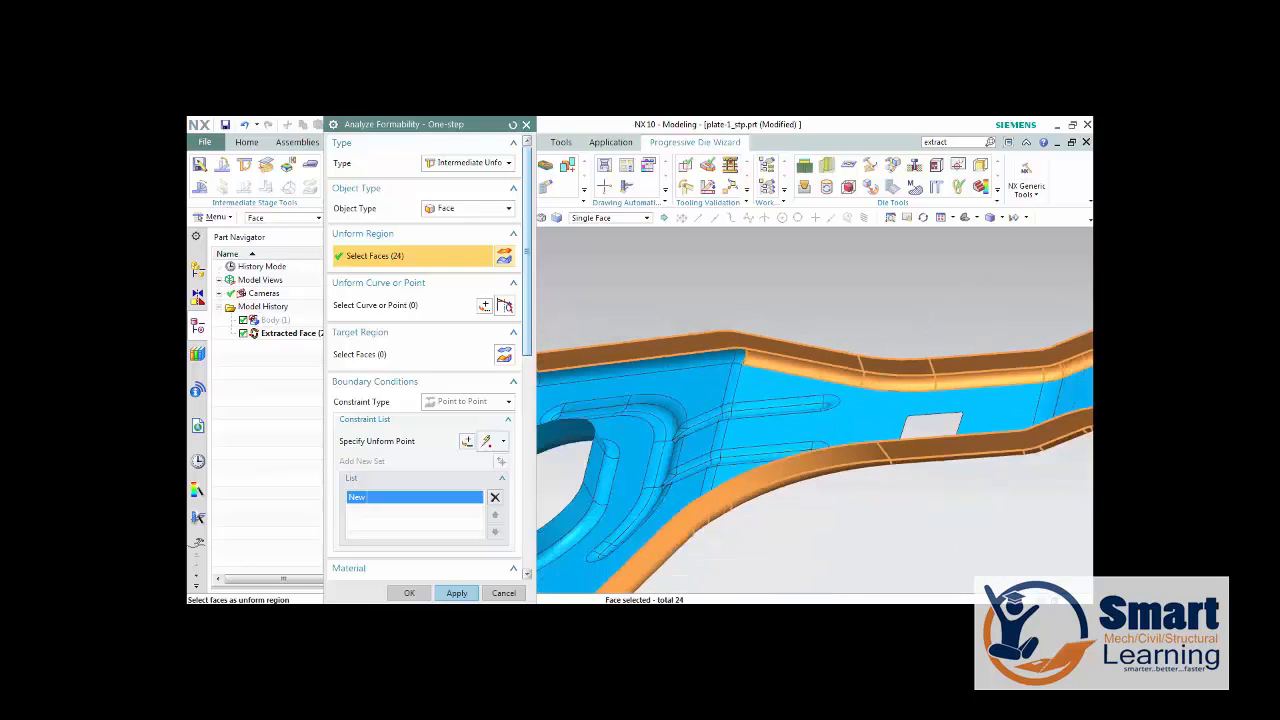
scroll(731, 349, up, 5)
click(731, 346)
click(692, 347)
scroll(881, 302, down, 4)
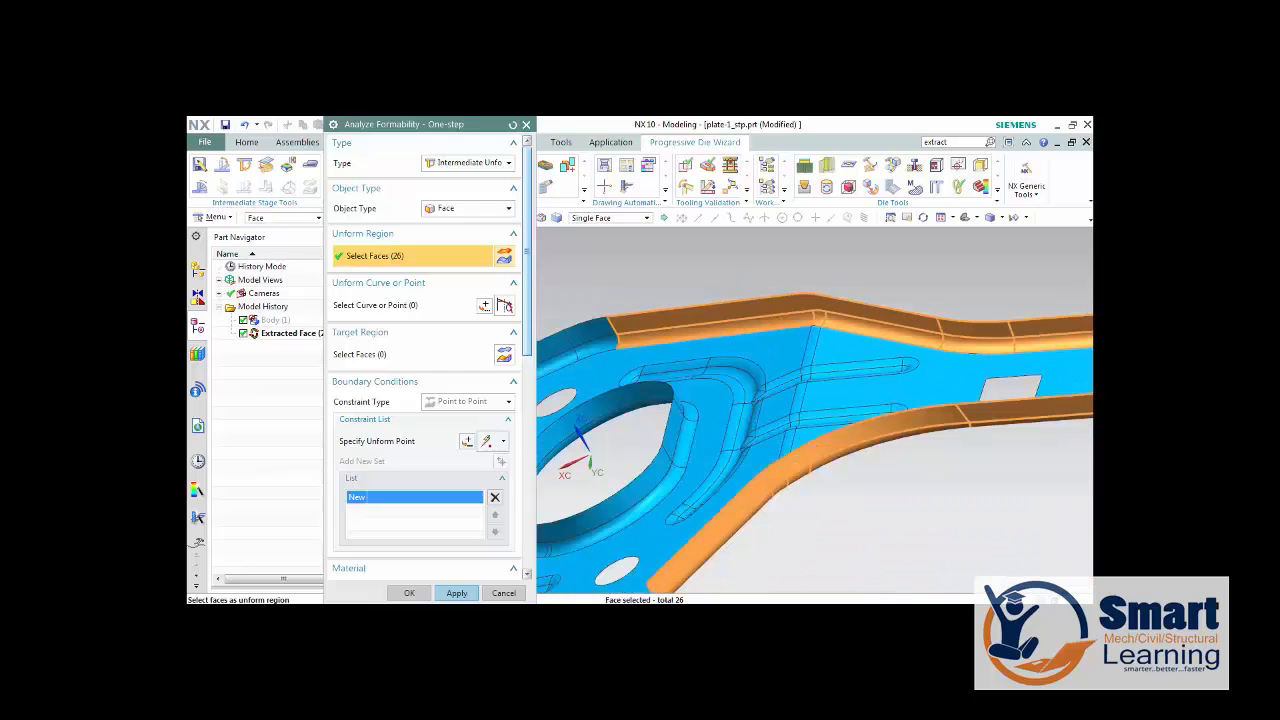
Complete the unform region with the last flange and fillet faces along the edge of the plate's wide end.
click(594, 350)
click(588, 328)
scroll(870, 341, down, 4)
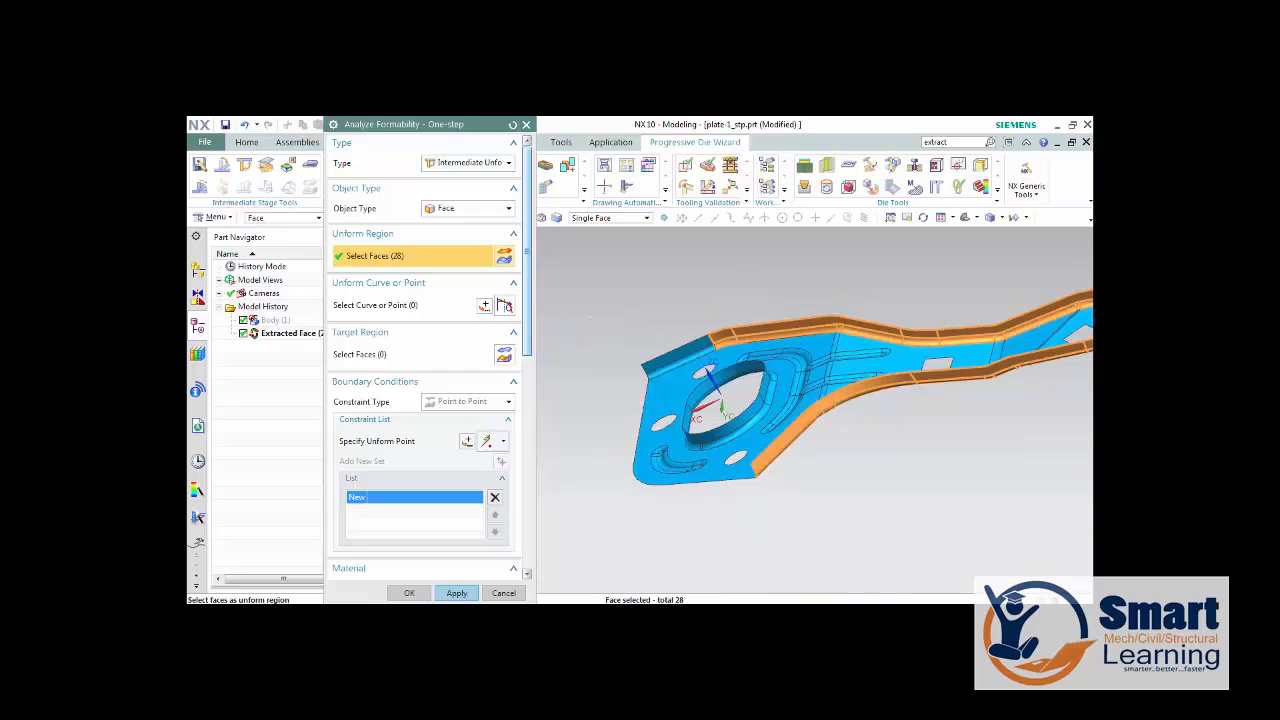
scroll(686, 363, up, 4)
click(678, 353)
click(668, 340)
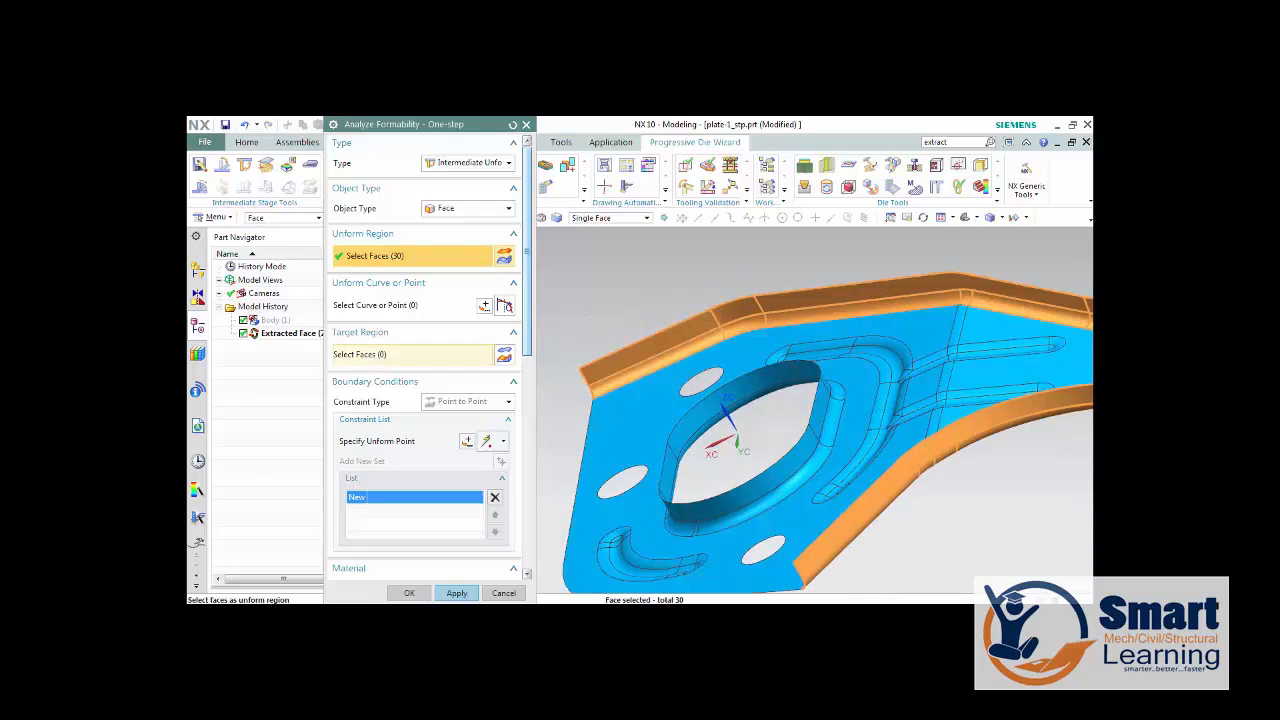
Select the large flat face at the wide end, the flat arm face and the strips between them as target region.
click(400, 354)
click(651, 401)
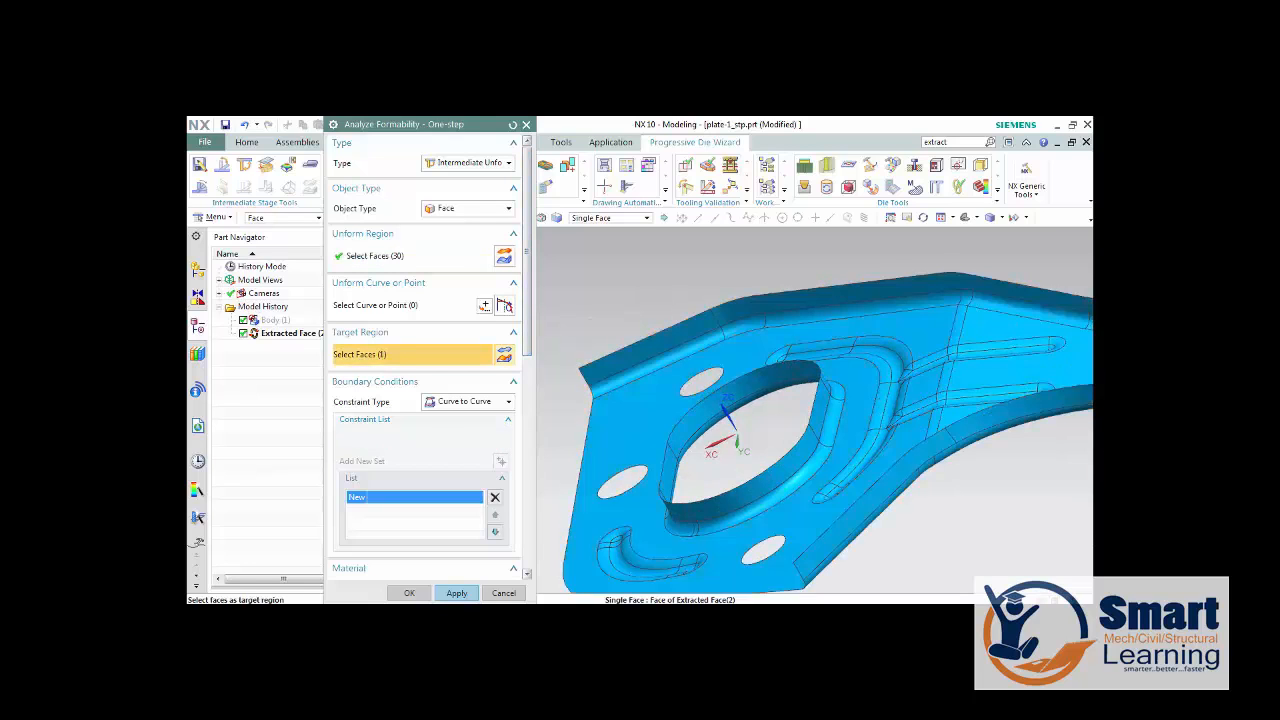
scroll(651, 401, down, 1)
click(975, 370)
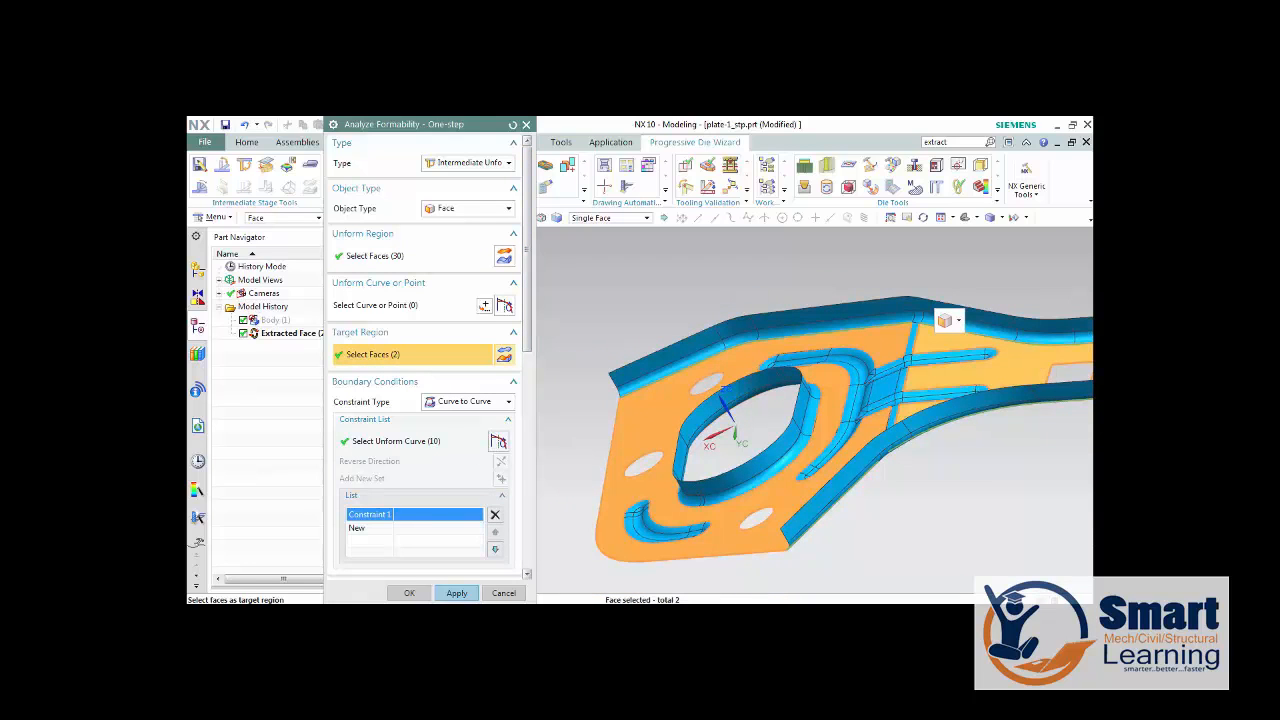
click(929, 321)
click(892, 417)
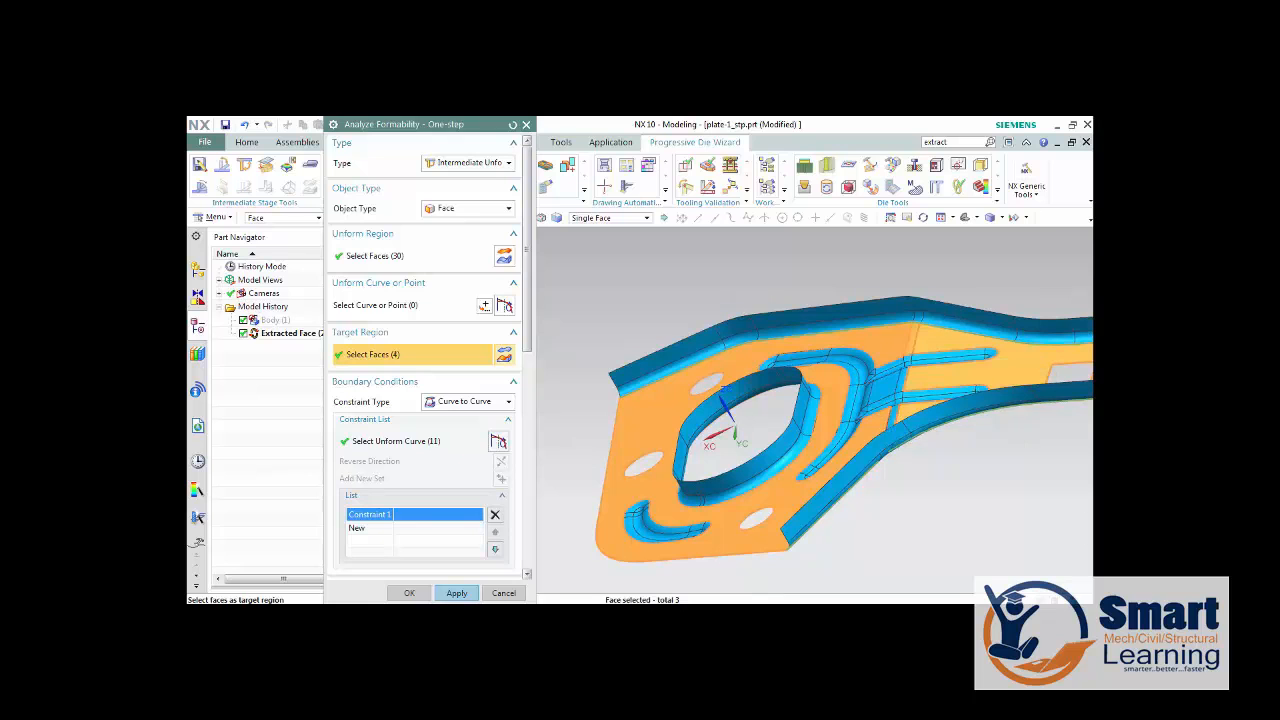
Add the remaining flat faces along the narrow arm and at the rounded end to the target region.
scroll(797, 374, down, 3)
scroll(945, 366, up, 3)
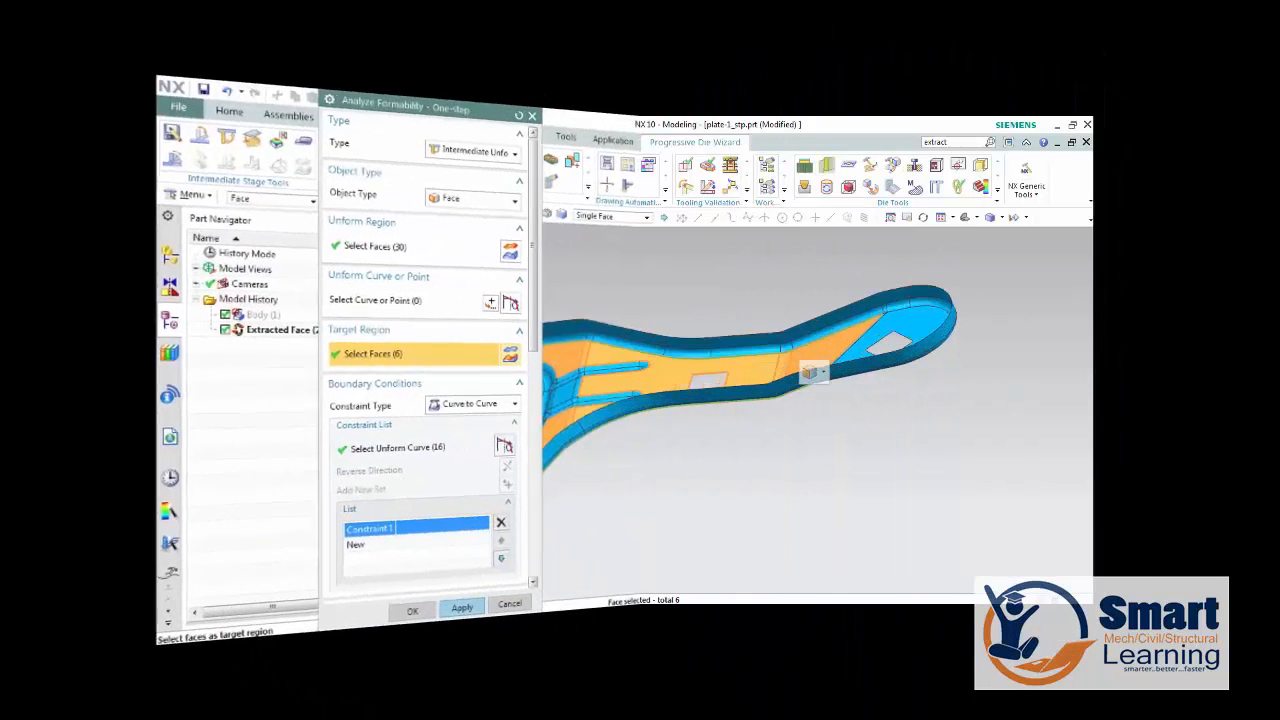
click(905, 378)
middle_drag(870, 395, 885, 420)
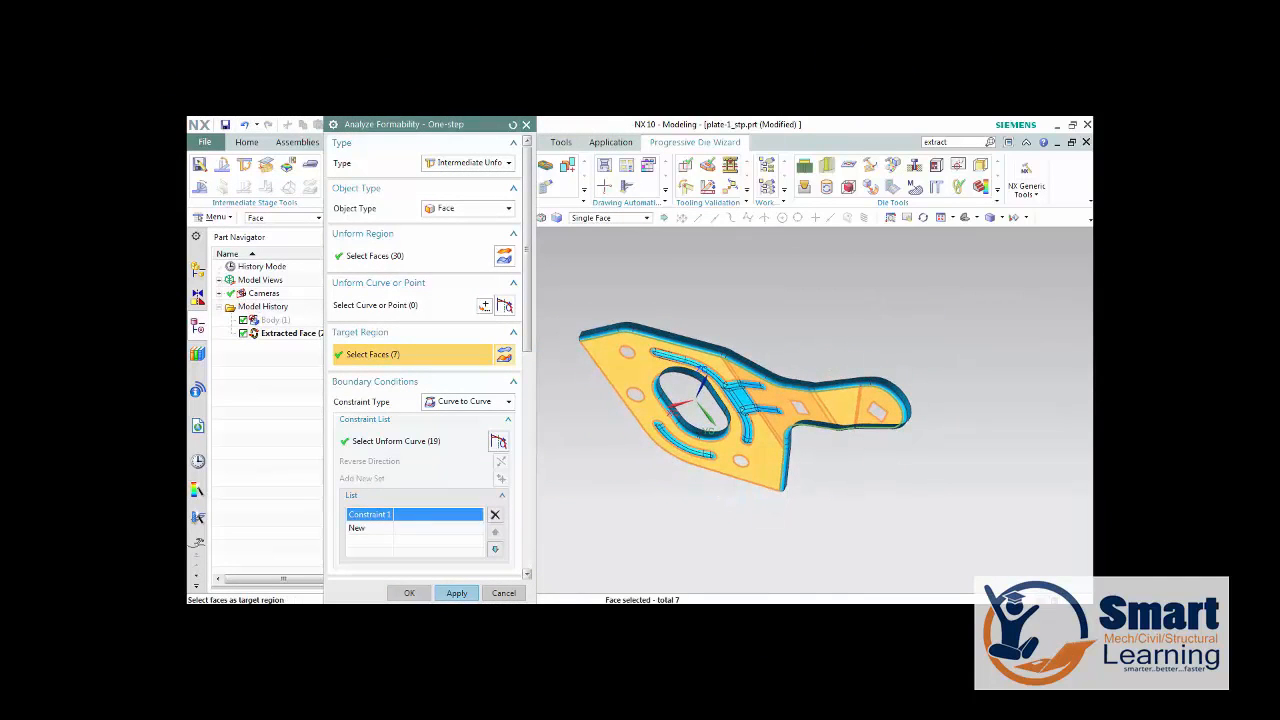
Mesh the selected regions with an overall element size of 1 and try to run the formability calculation.
scroll(428, 360, down, 8)
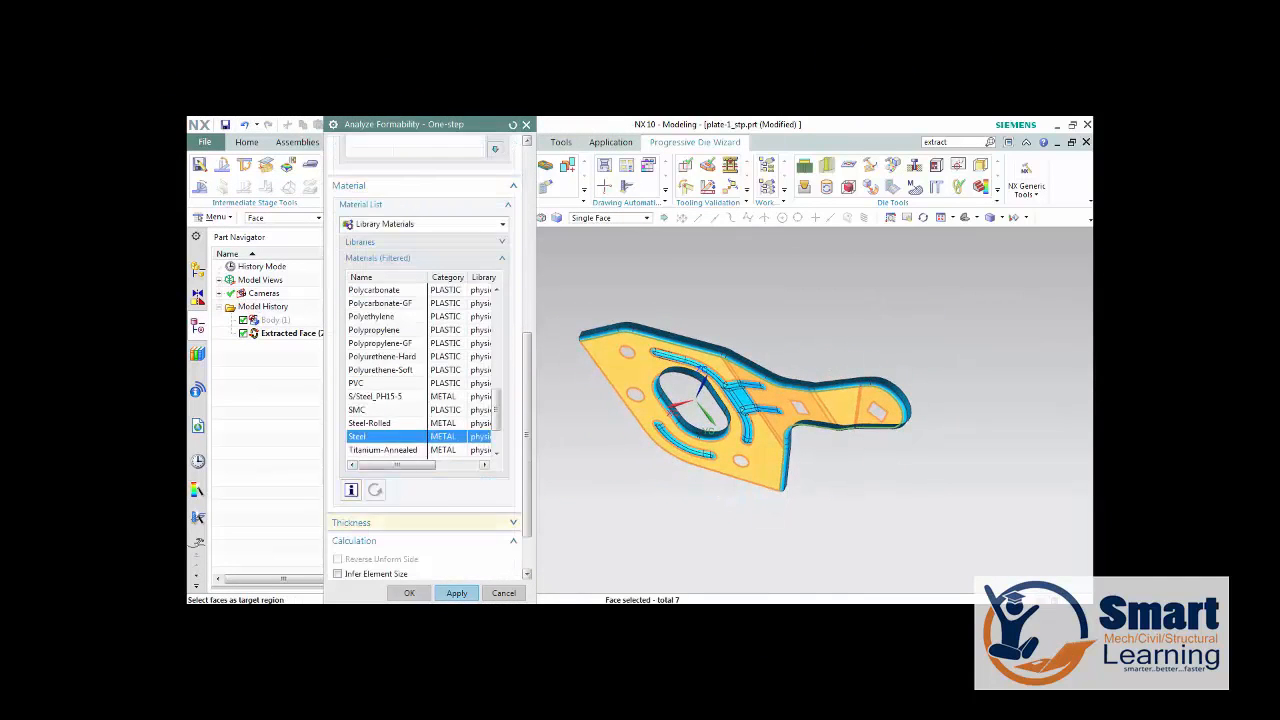
scroll(428, 360, down, 2)
click(338, 508)
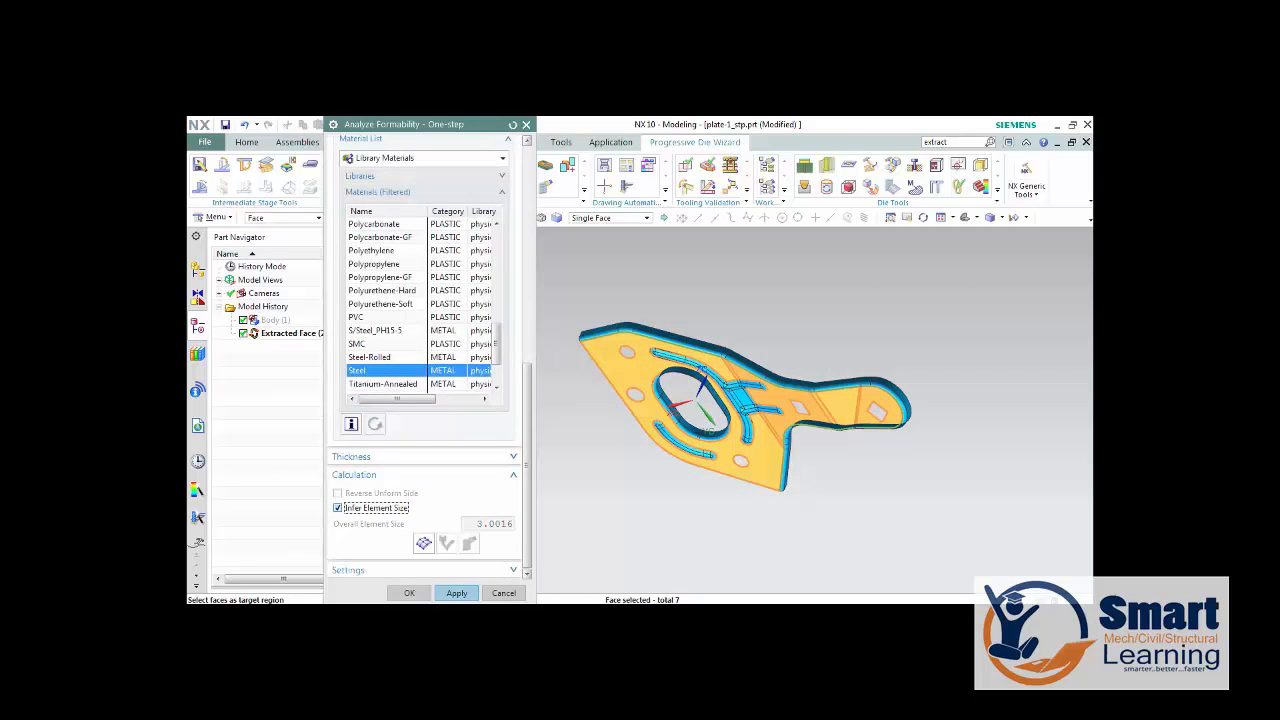
click(338, 508)
key(Tab)
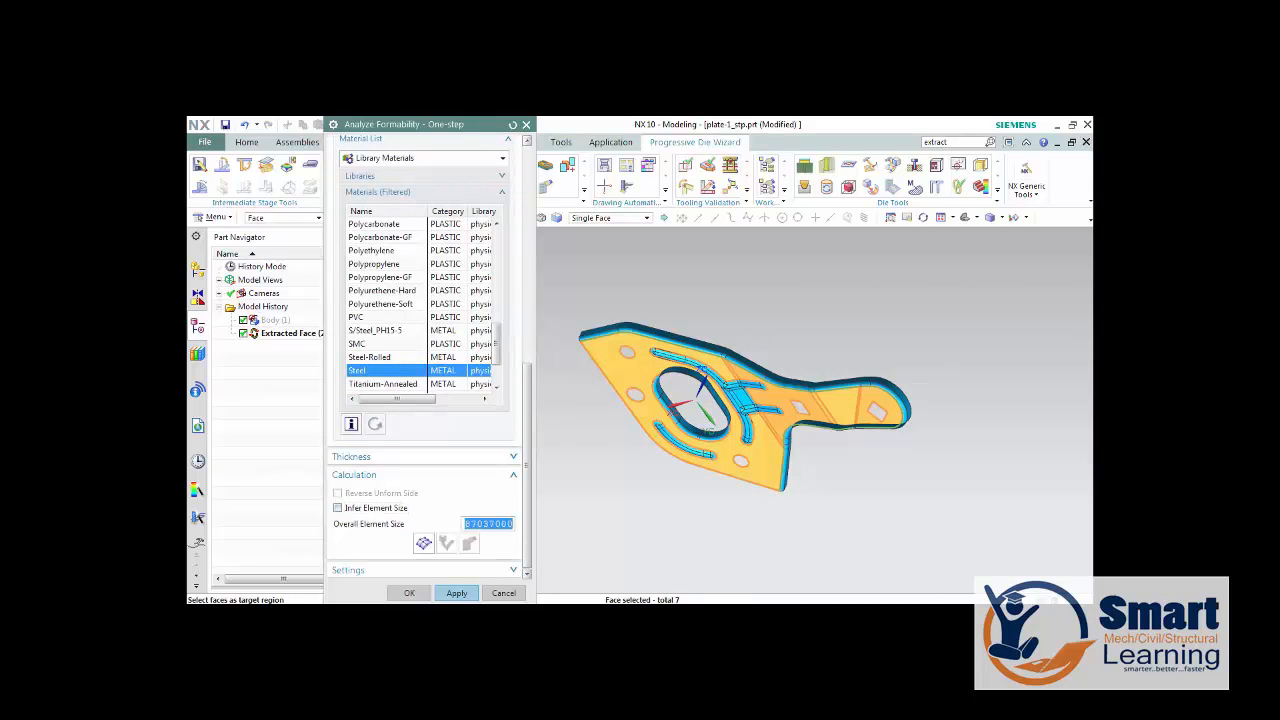
text(1)
click(424, 543)
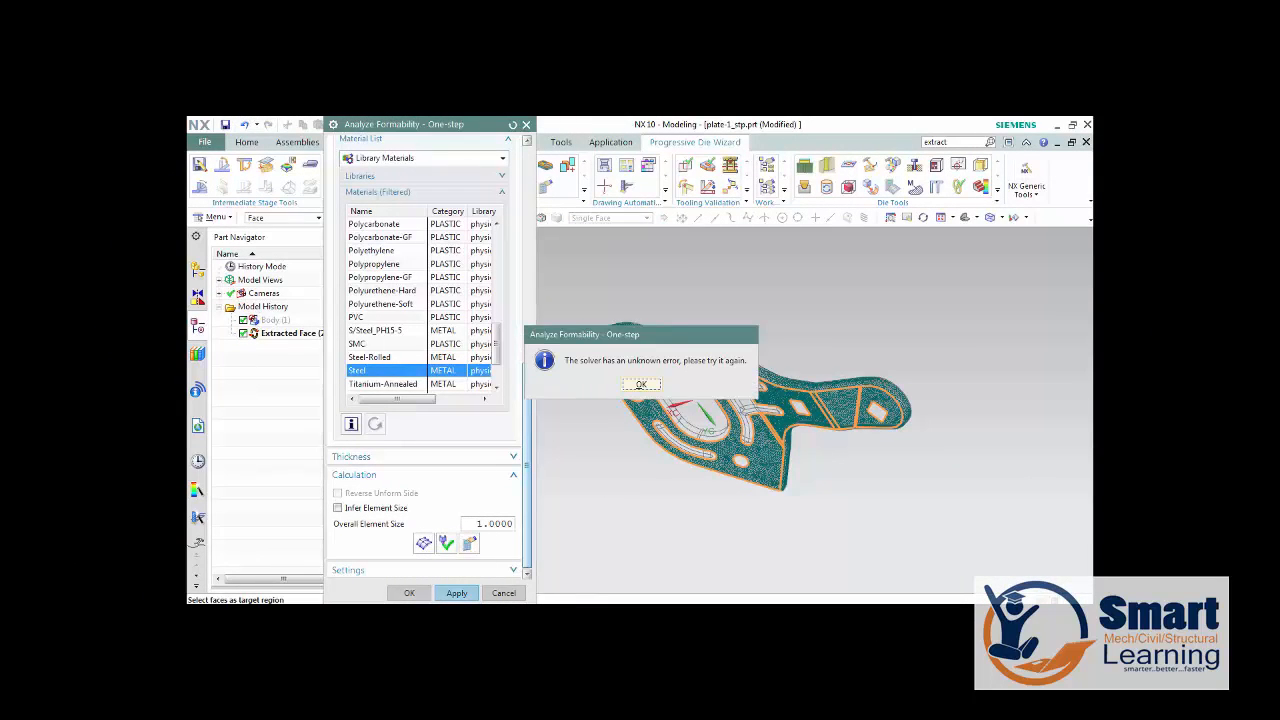
click(641, 384)
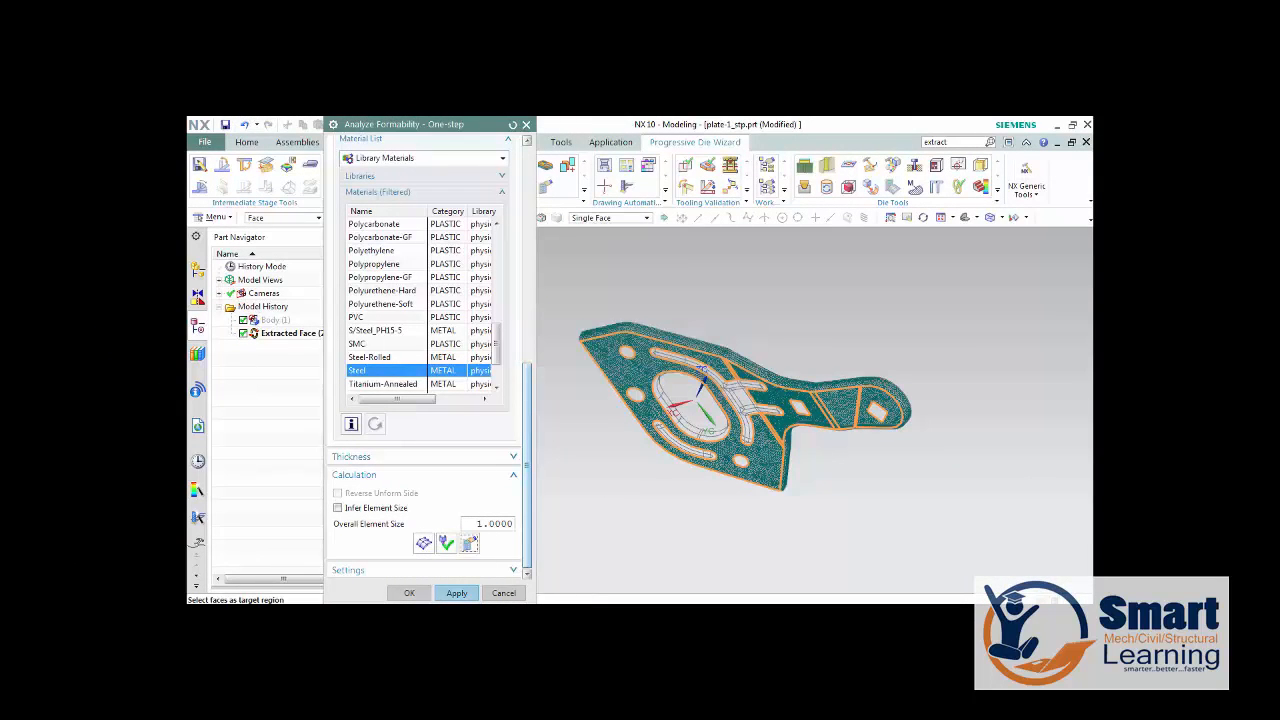
Examine the mesh around the plate's central opening and slots.
double_click(488, 524)
scroll(650, 400, up, 8)
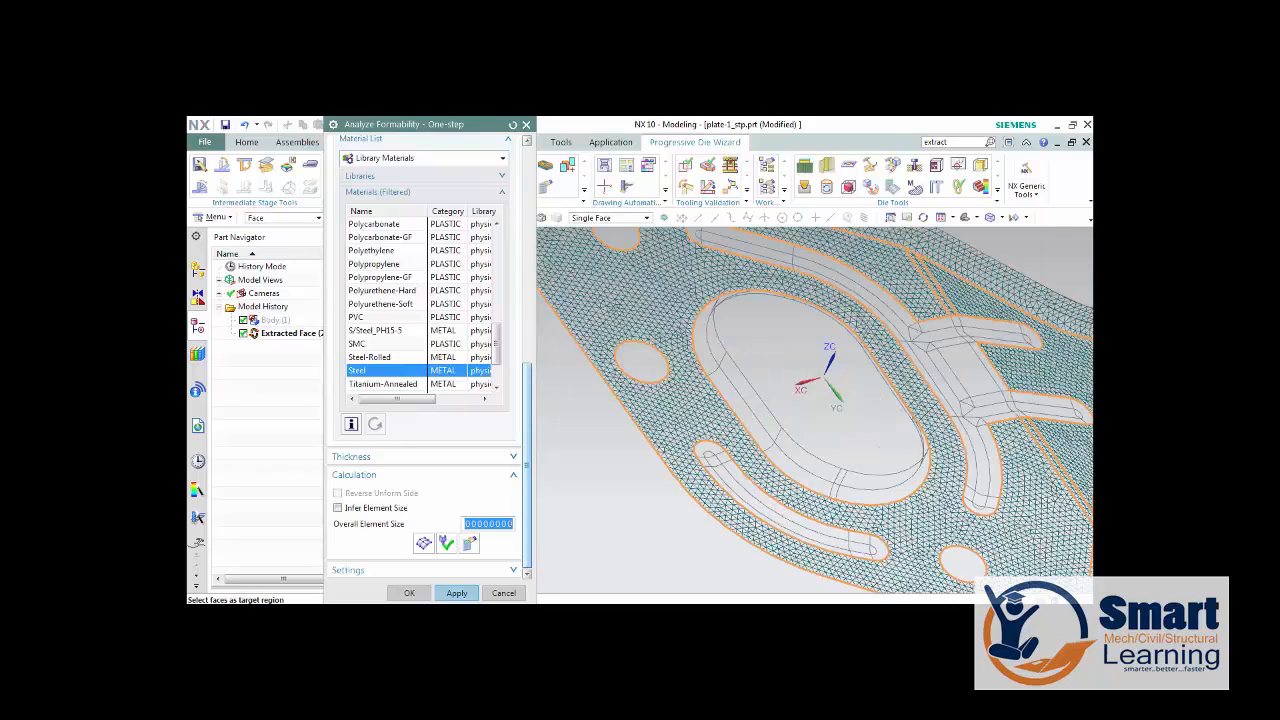
scroll(684, 370, down, 4)
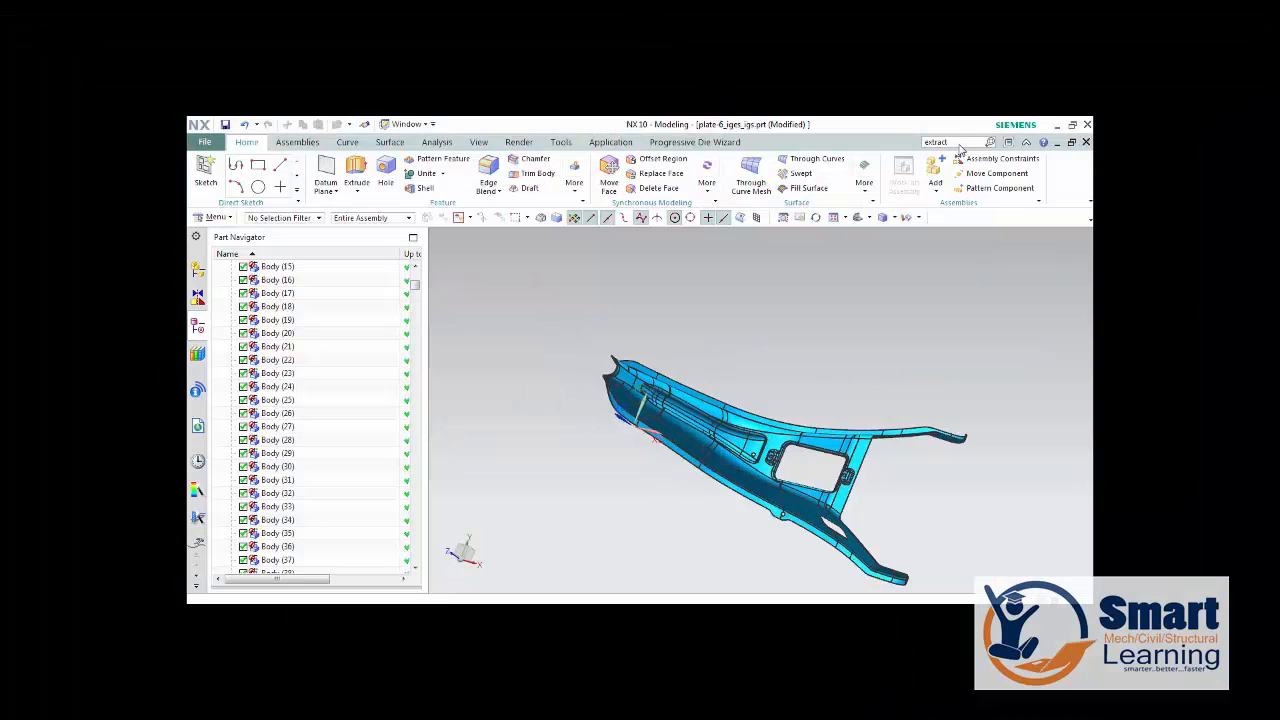
key(Return)
click(680, 492)
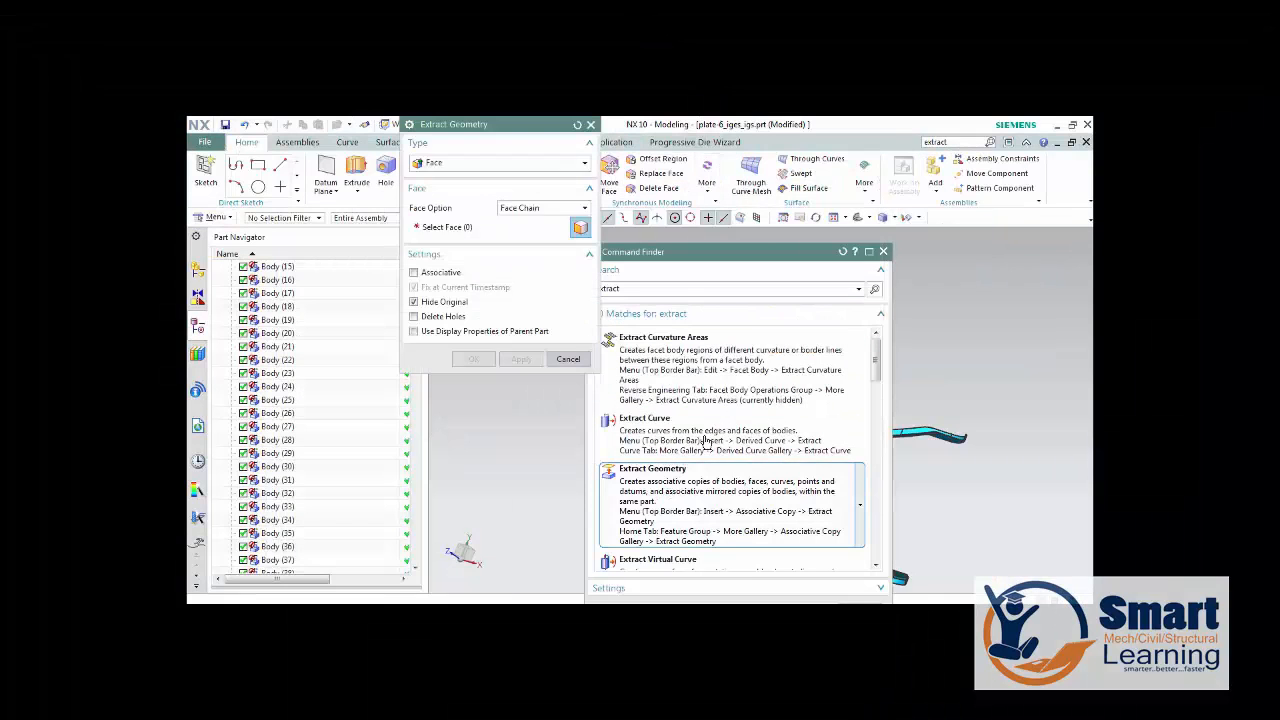
click(883, 251)
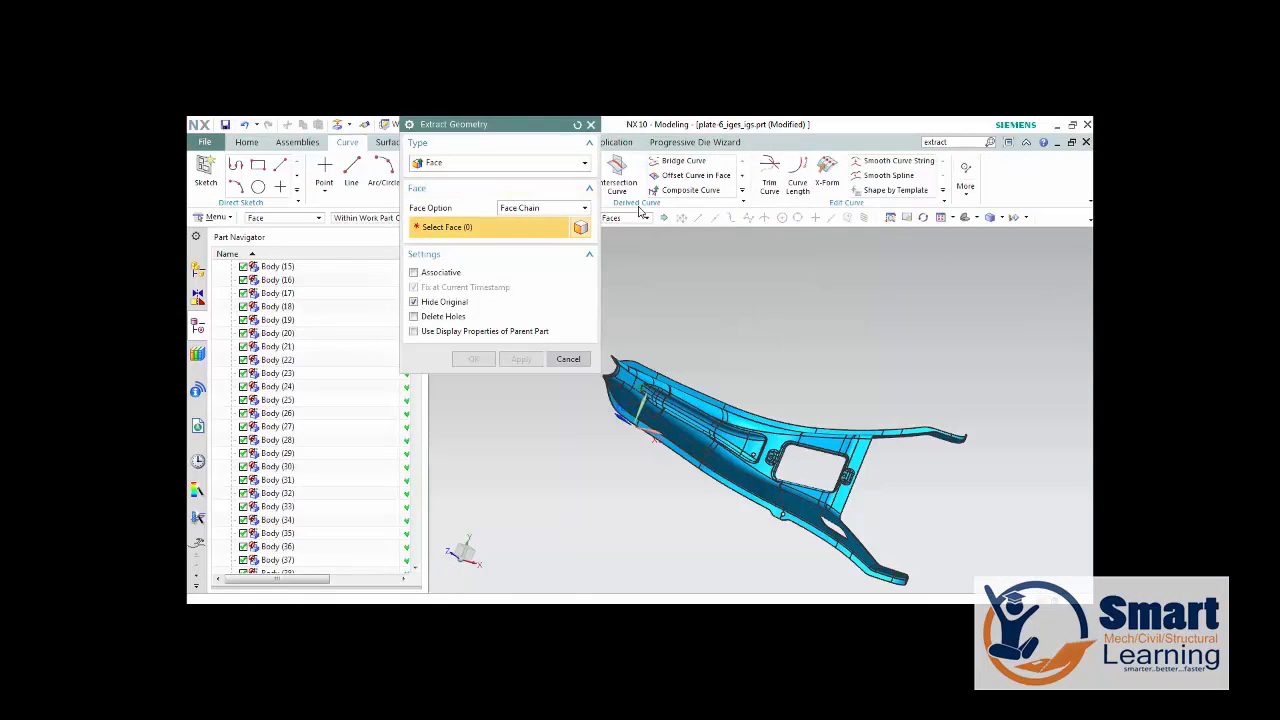
scroll(697, 402, up, 3)
click(712, 390)
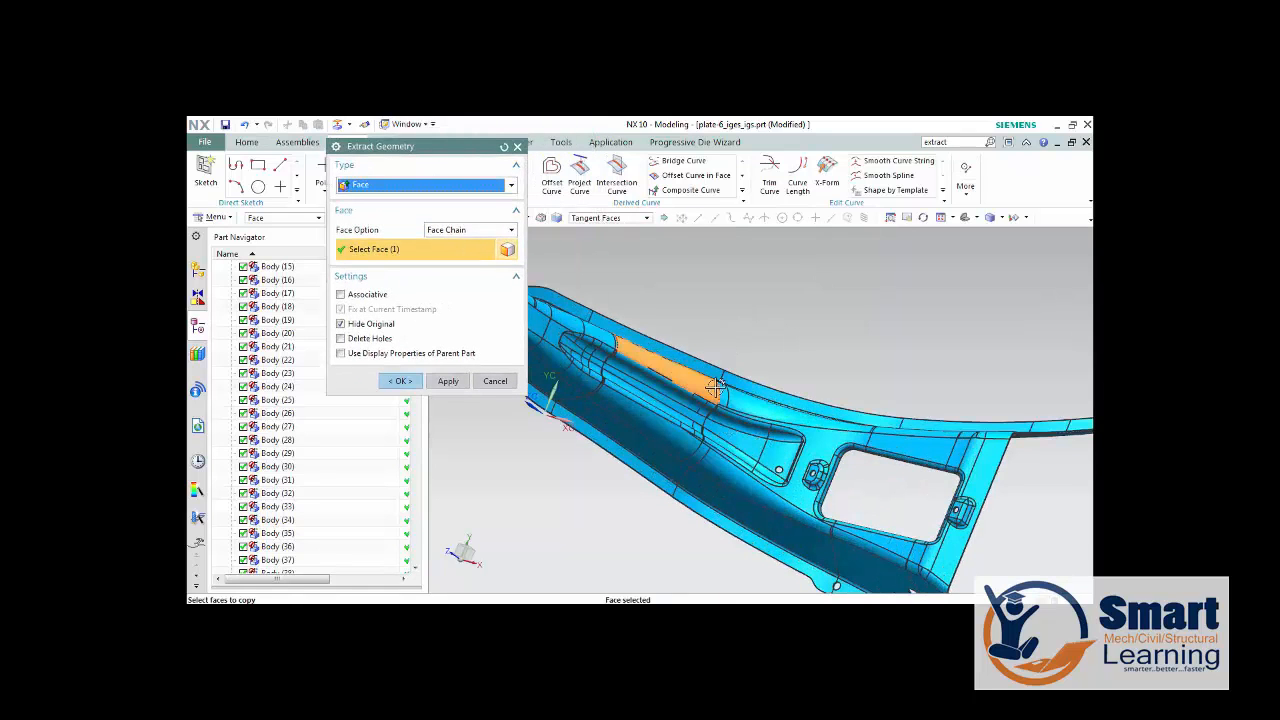
scroll(716, 388, up, 4)
middle_drag(722, 391, 714, 407)
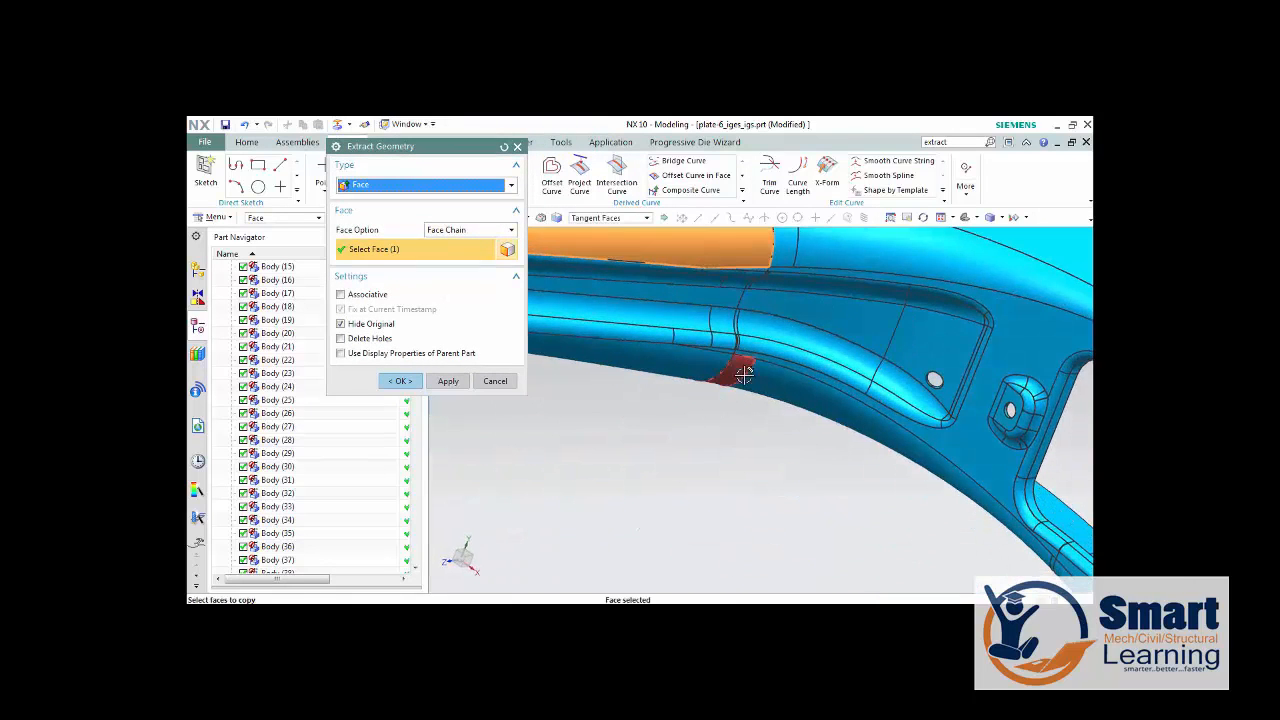
scroll(733, 400, down, 3)
scroll(749, 288, up, 3)
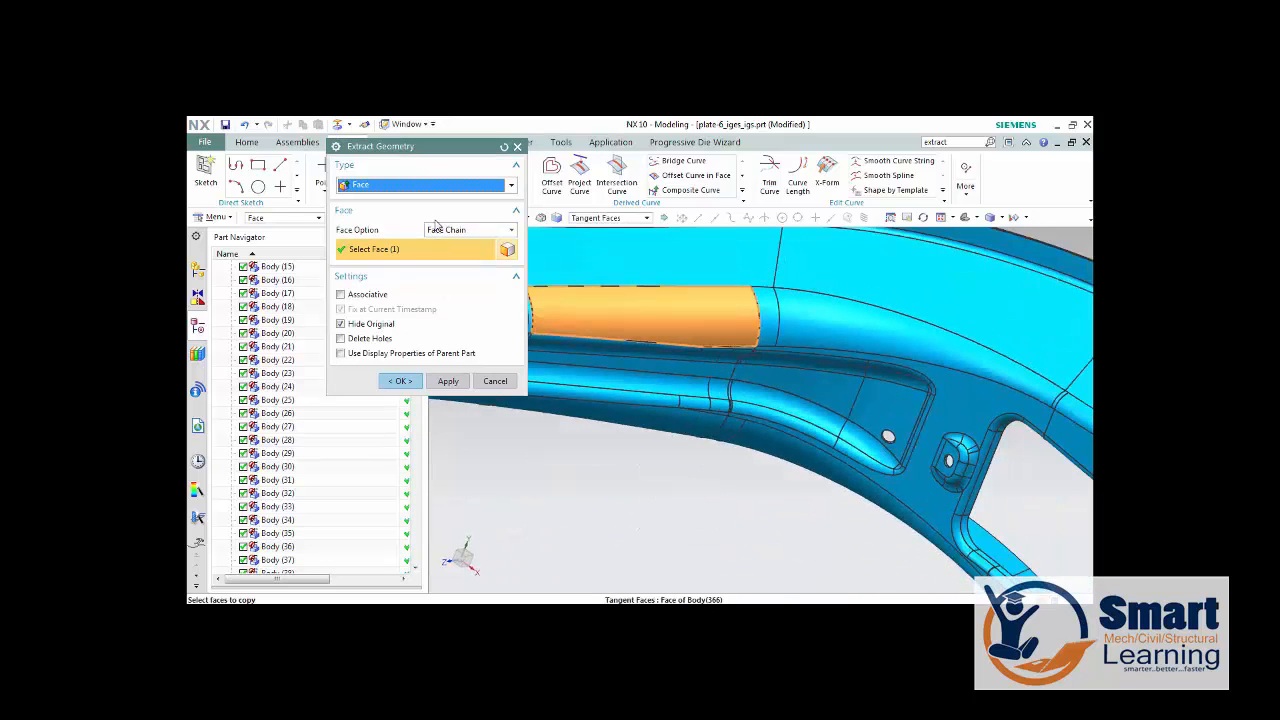
click(609, 219)
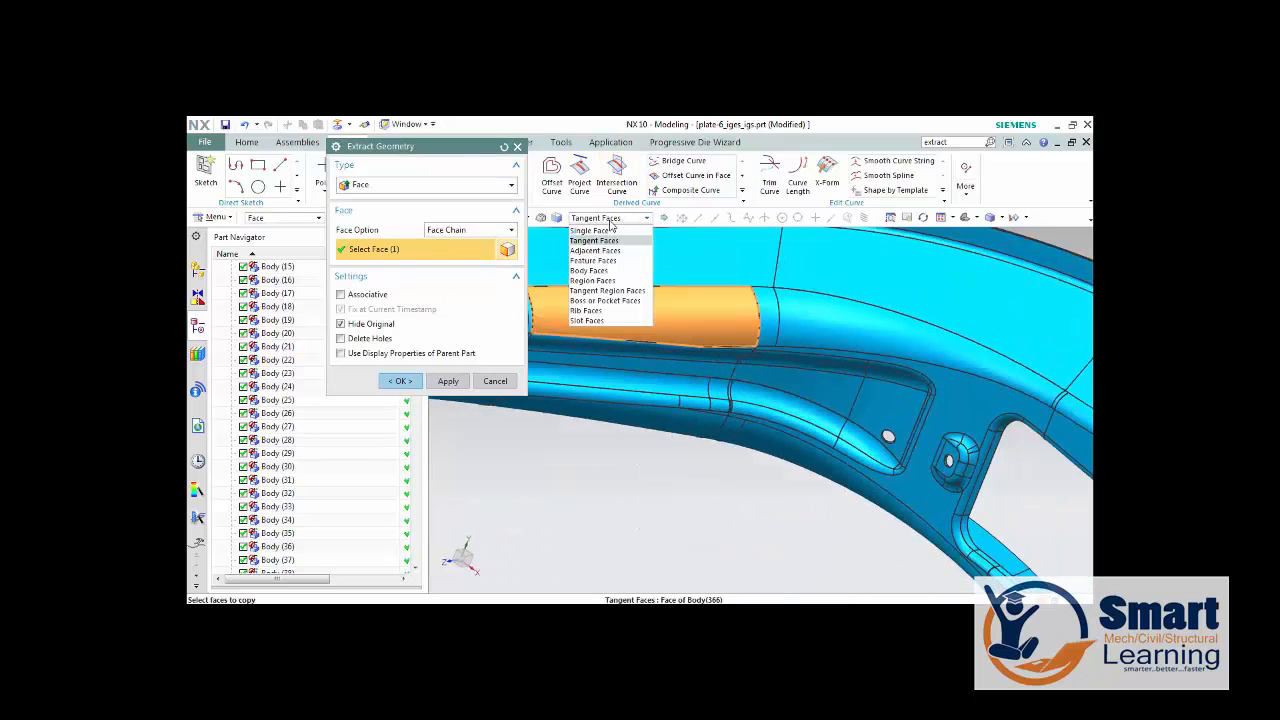
click(607, 250)
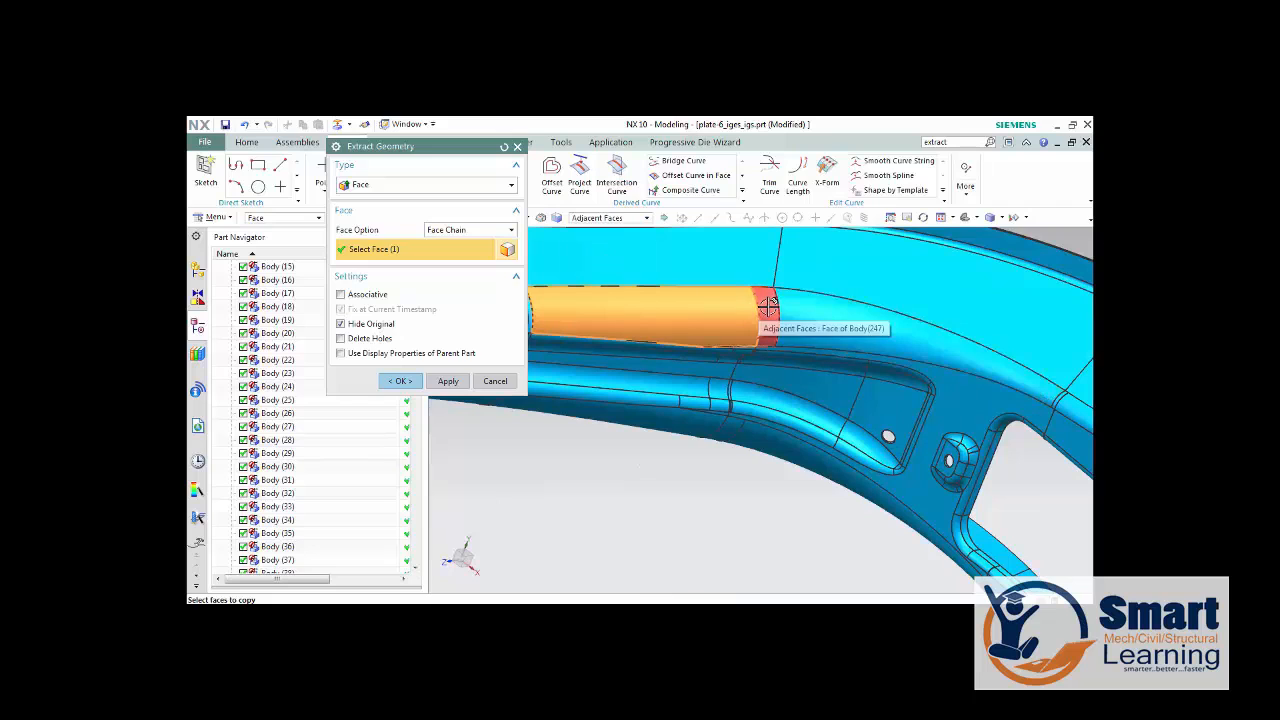
click(610, 218)
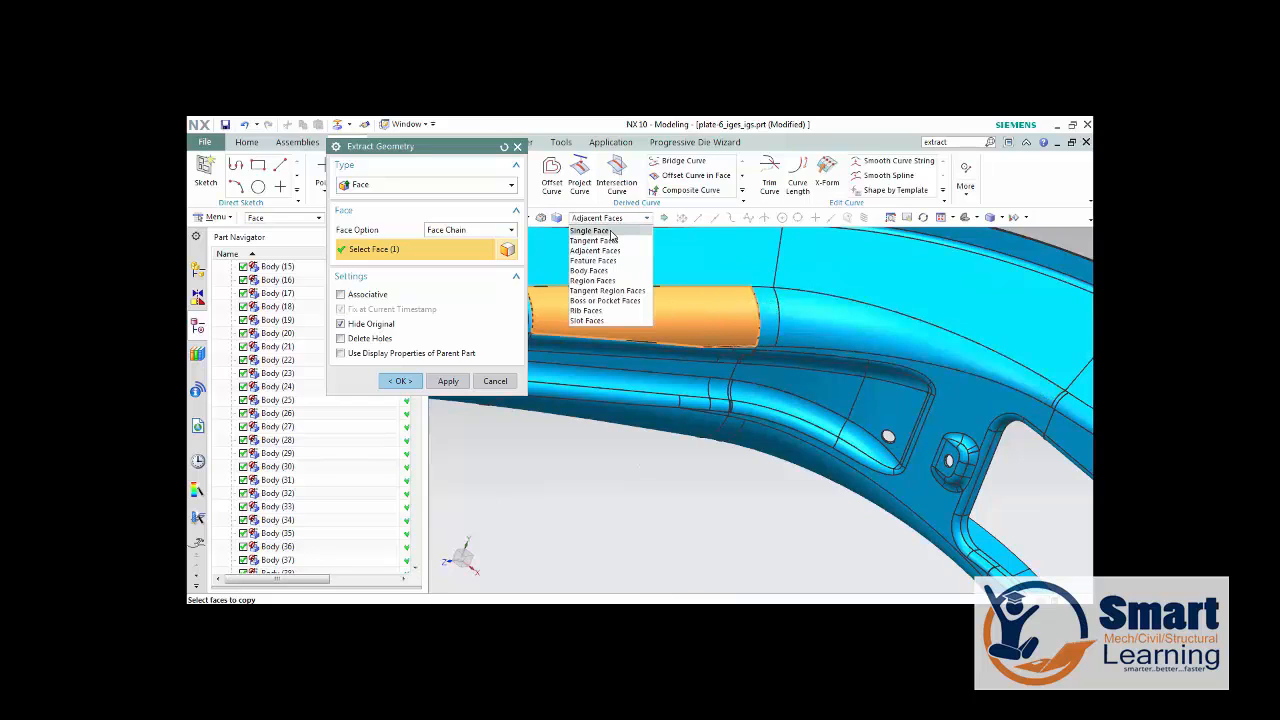
click(610, 230)
click(770, 312)
click(790, 325)
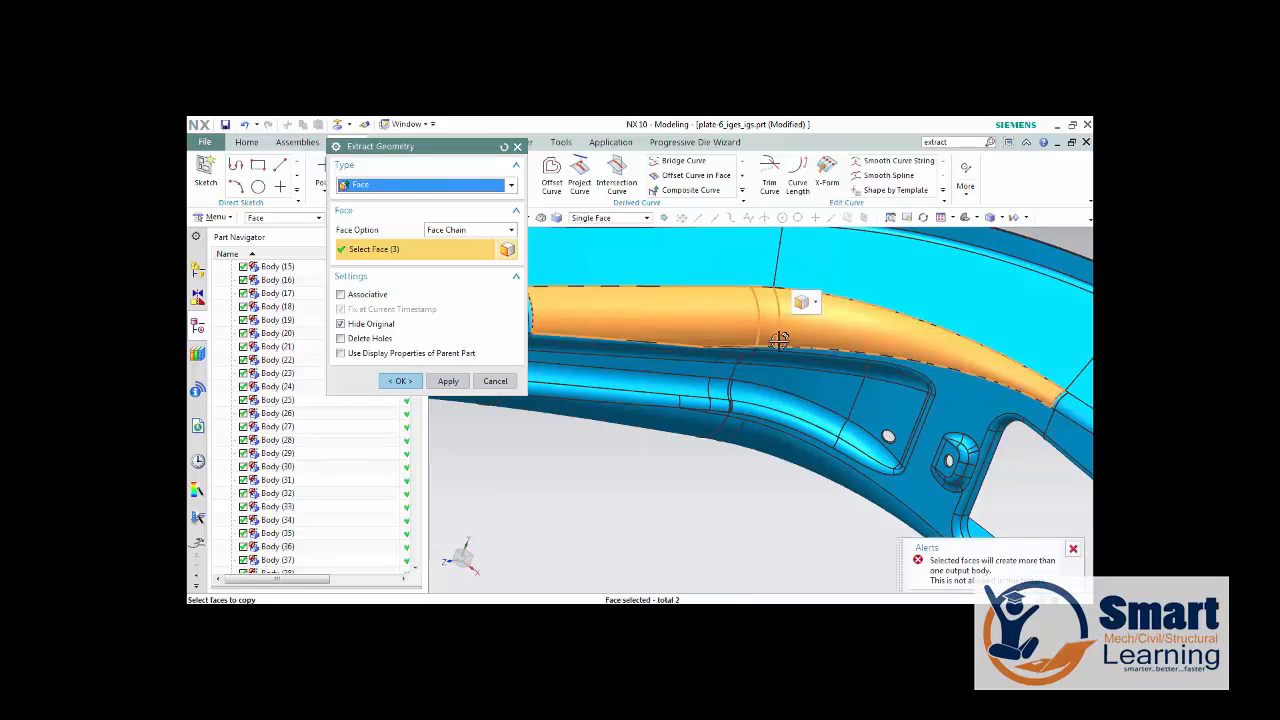
scroll(779, 341, down, 4)
scroll(594, 319, up, 4)
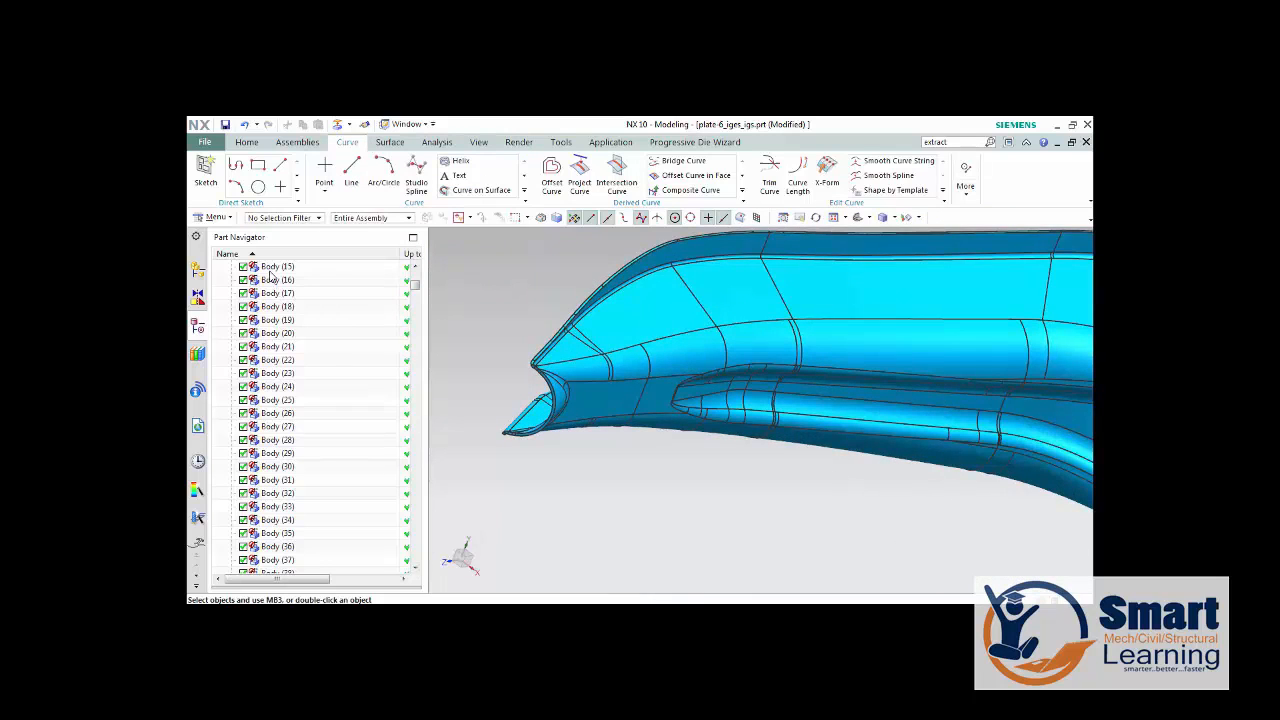
Inspect the part's wall with a temporary one-plane section view across the curved channel.
scroll(615, 335, down, 3)
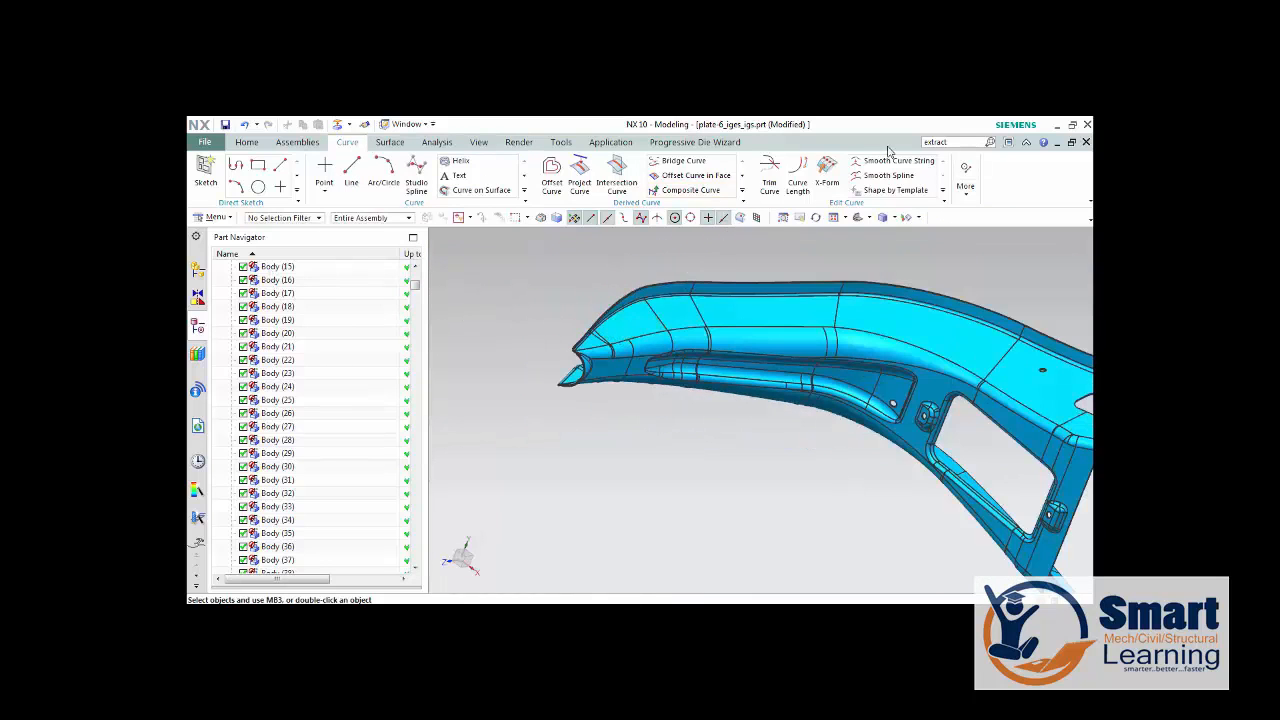
click(930, 142)
key(BackSpace)
key(ctrl+h)
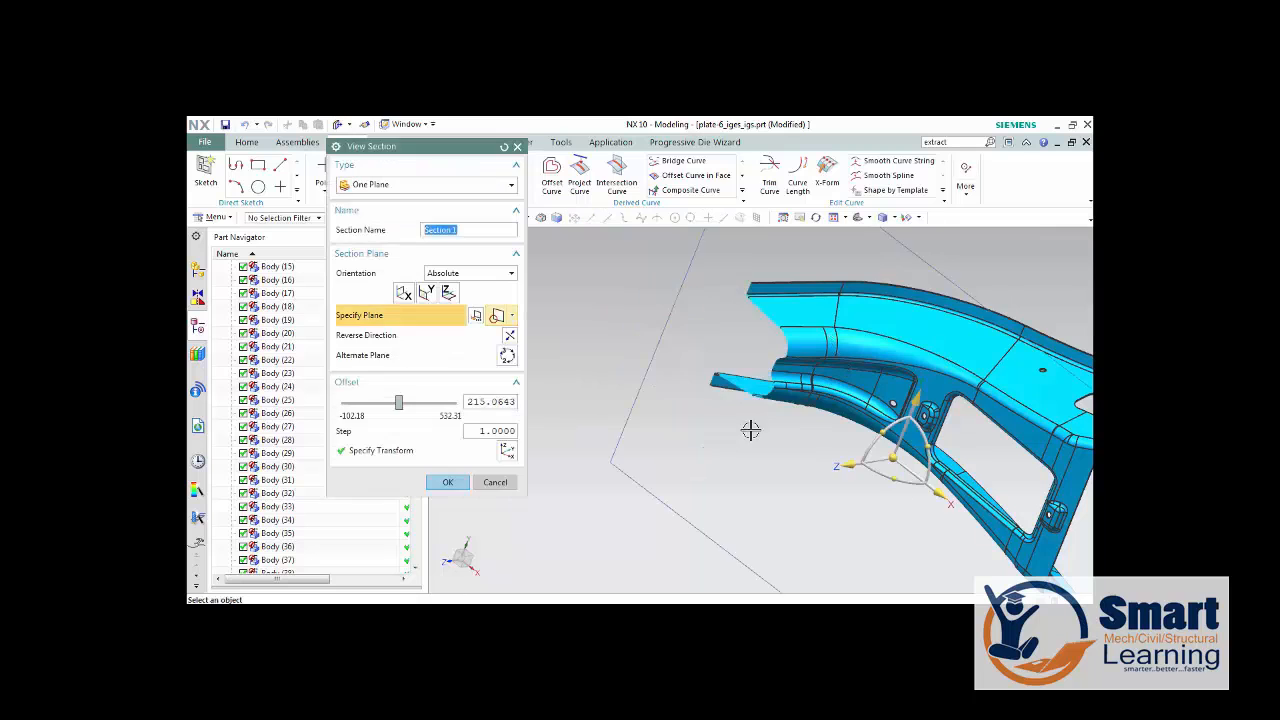
middle_drag(791, 423, 832, 422)
key(Escape)
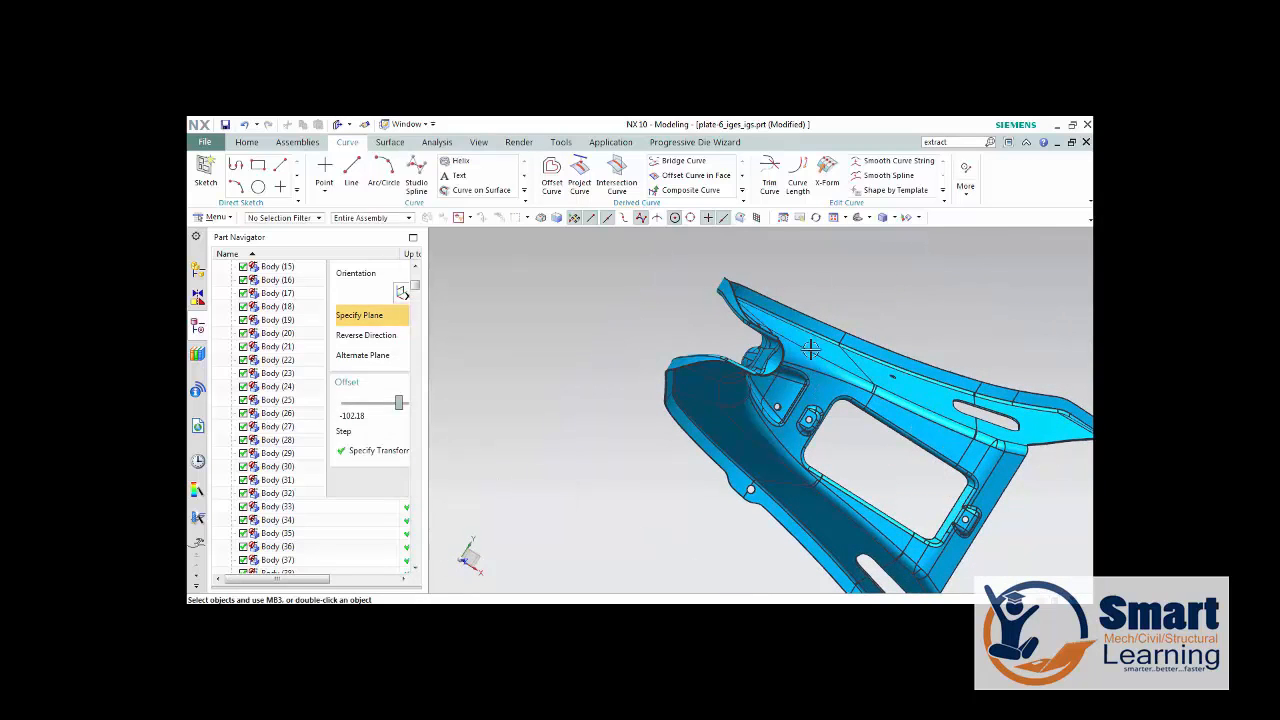
Sew all of the part's sheet bodies together, using the sheet beside the rectangular opening as target.
click(948, 143)
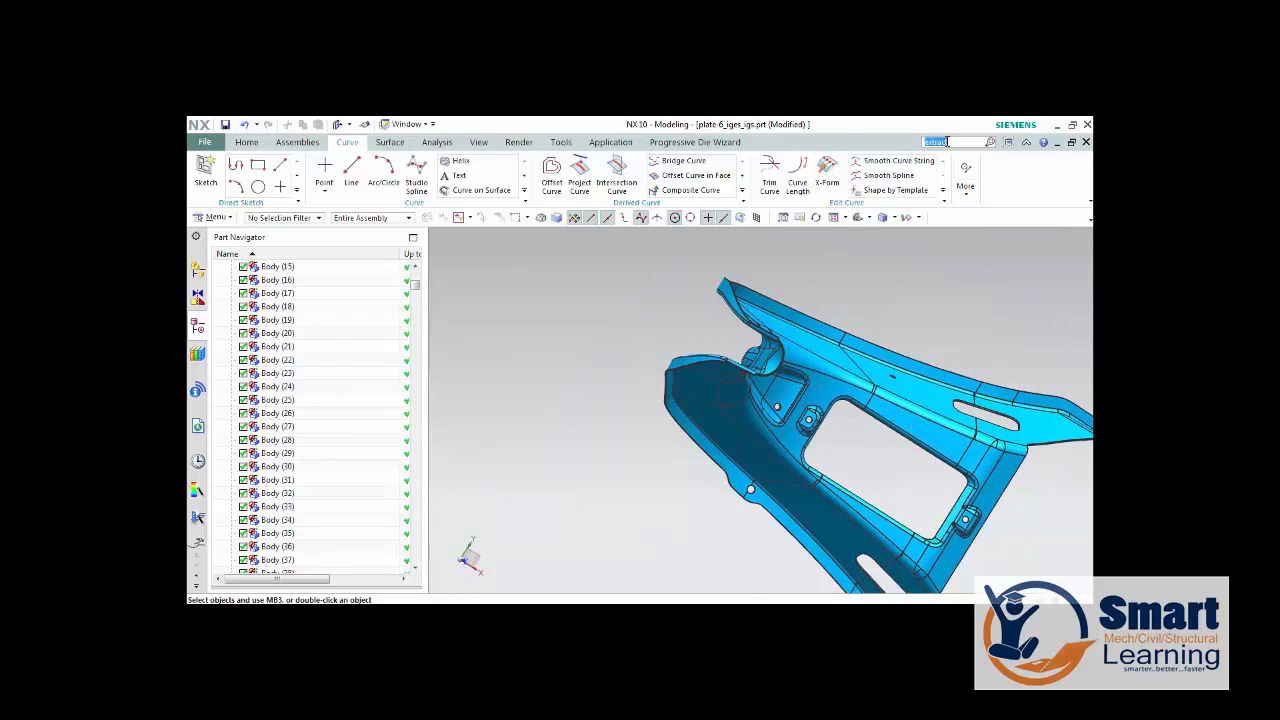
text(sew)
key(Return)
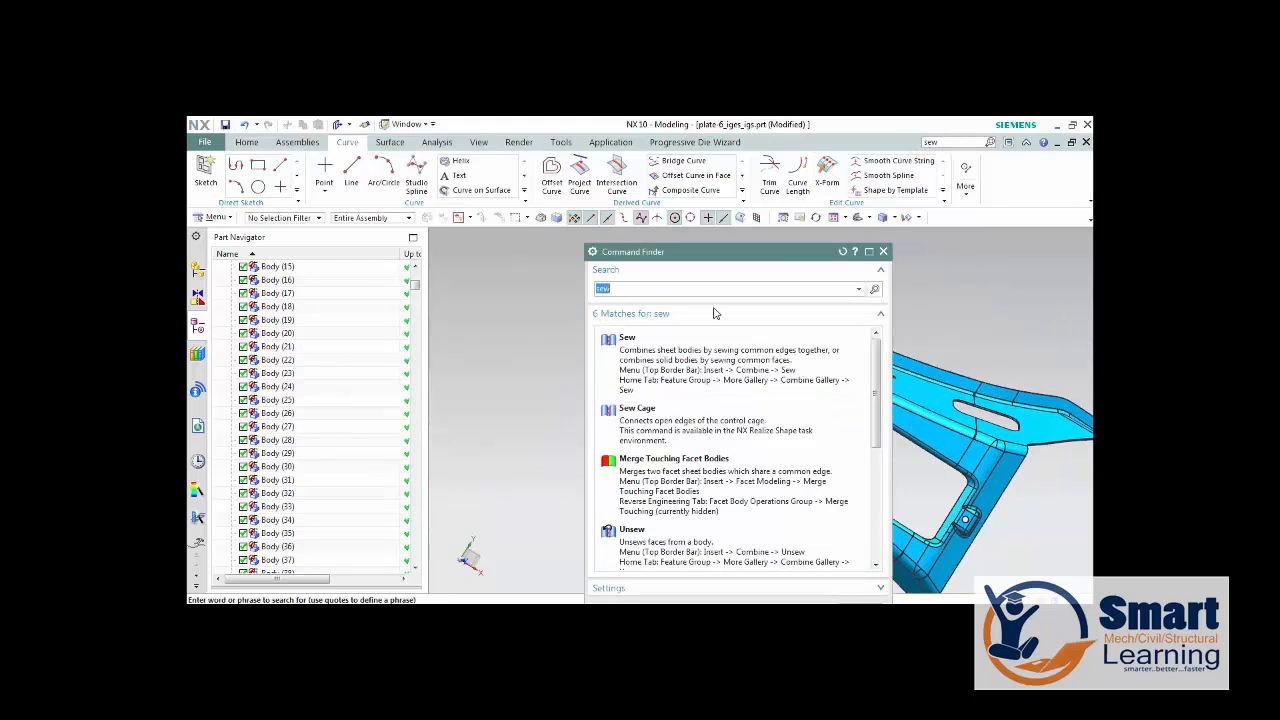
click(627, 340)
click(883, 252)
scroll(817, 326, down, 5)
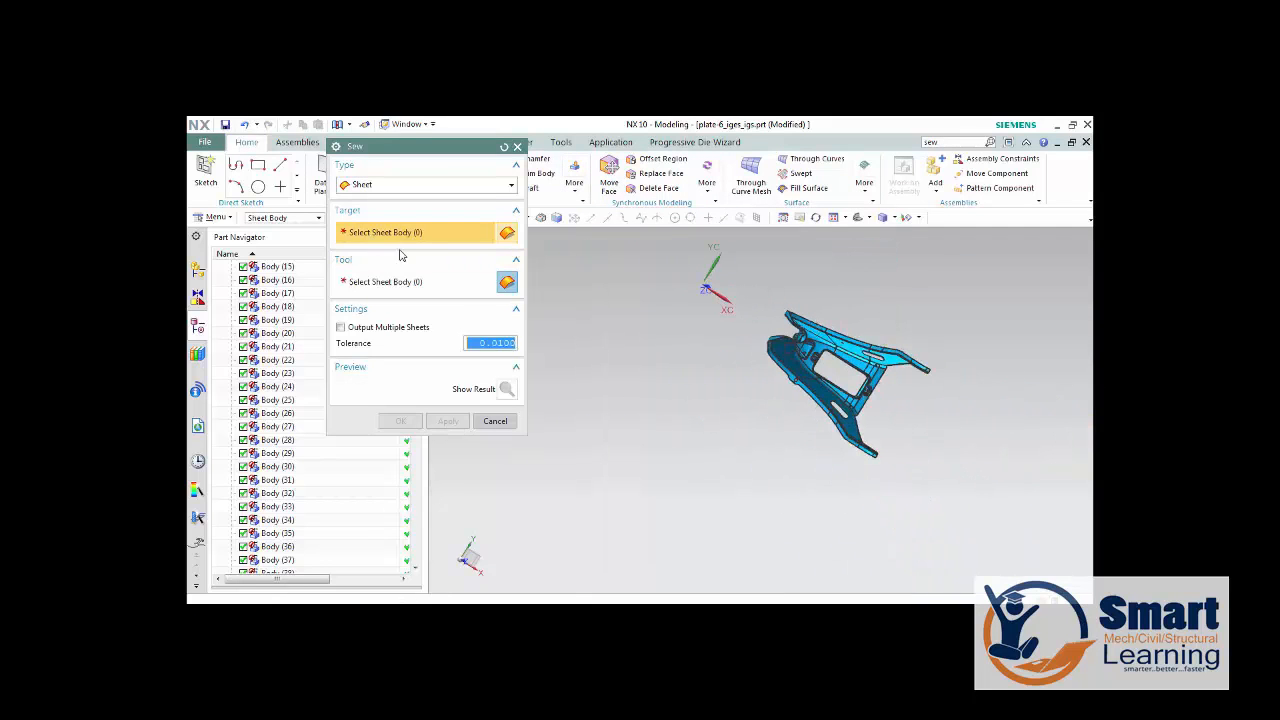
scroll(806, 328, up, 5)
click(806, 328)
scroll(720, 360, down, 3)
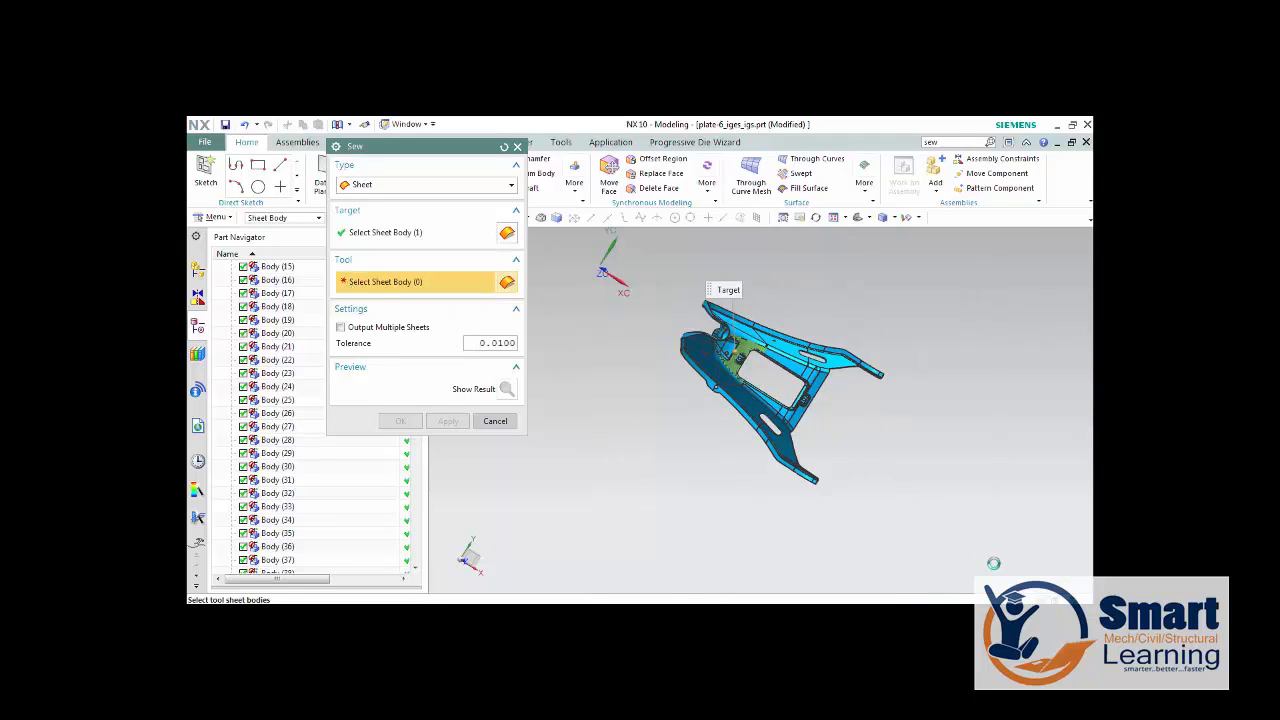
key(ctrl+a)
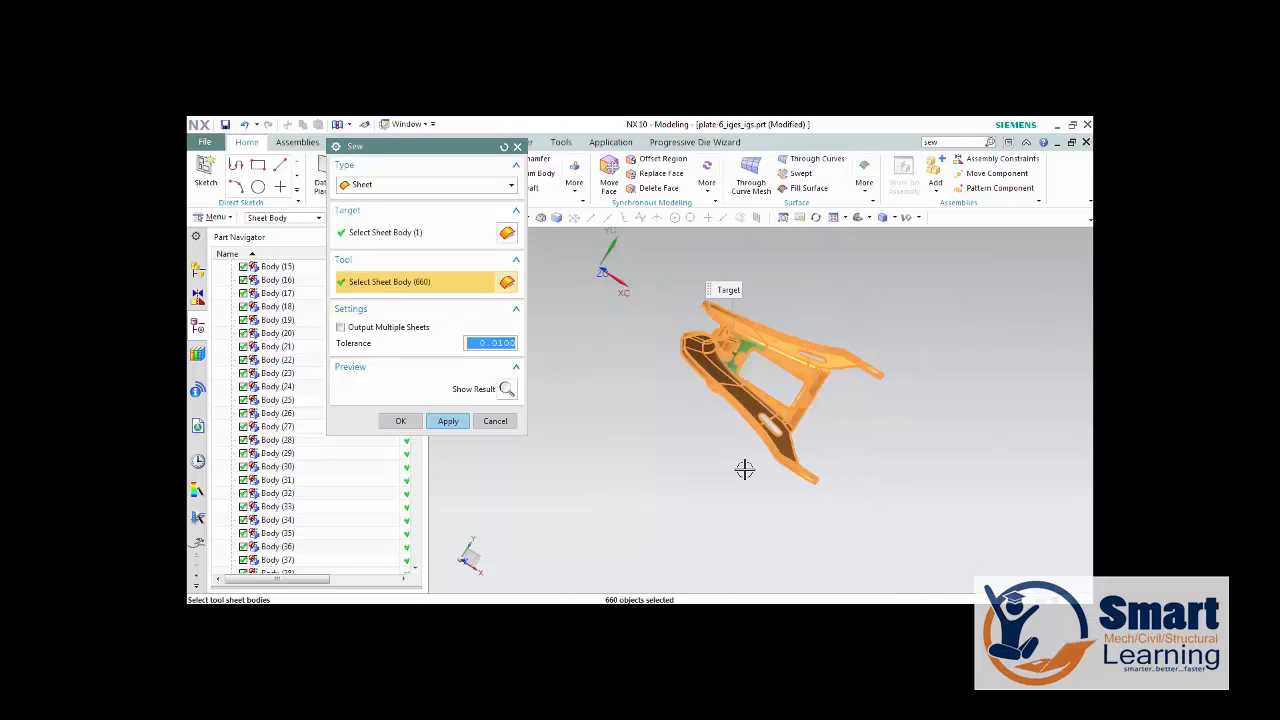
click(507, 389)
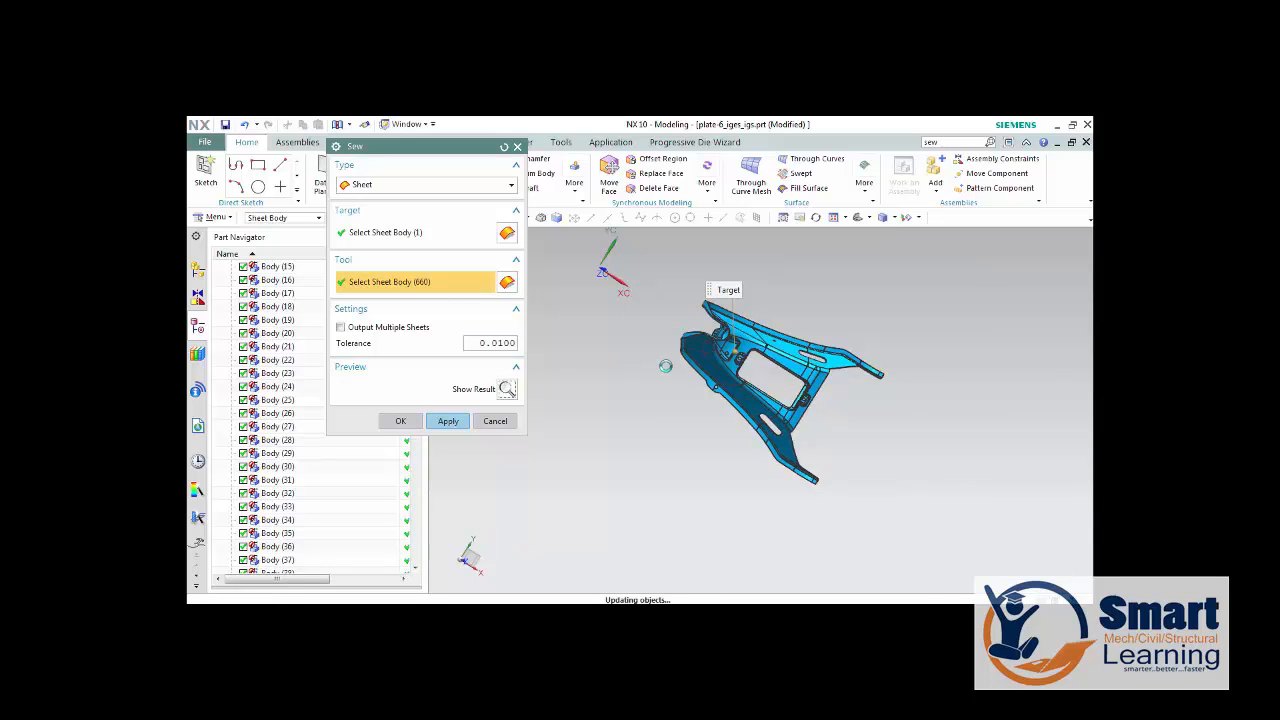
click(400, 421)
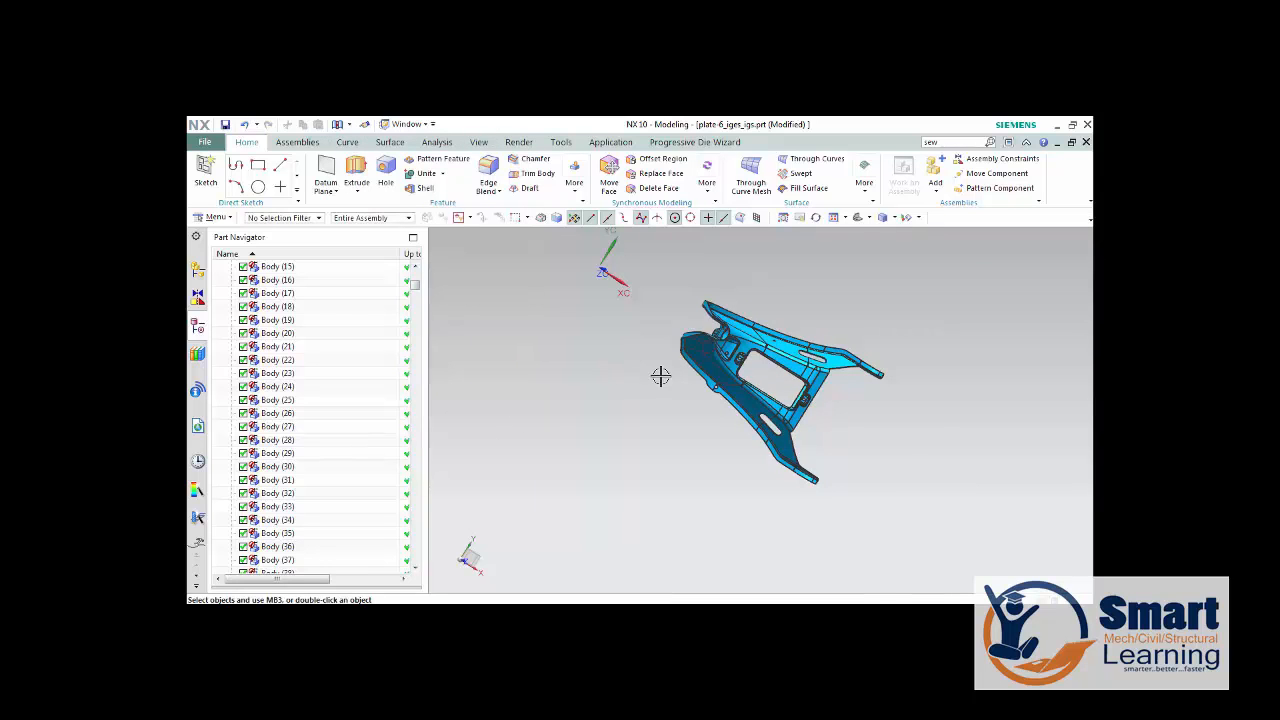
Examine the sewn body's cut profile near the recessed pocket with a temporary one-plane section view.
scroll(660, 375, up, 5)
key(ctrl+h)
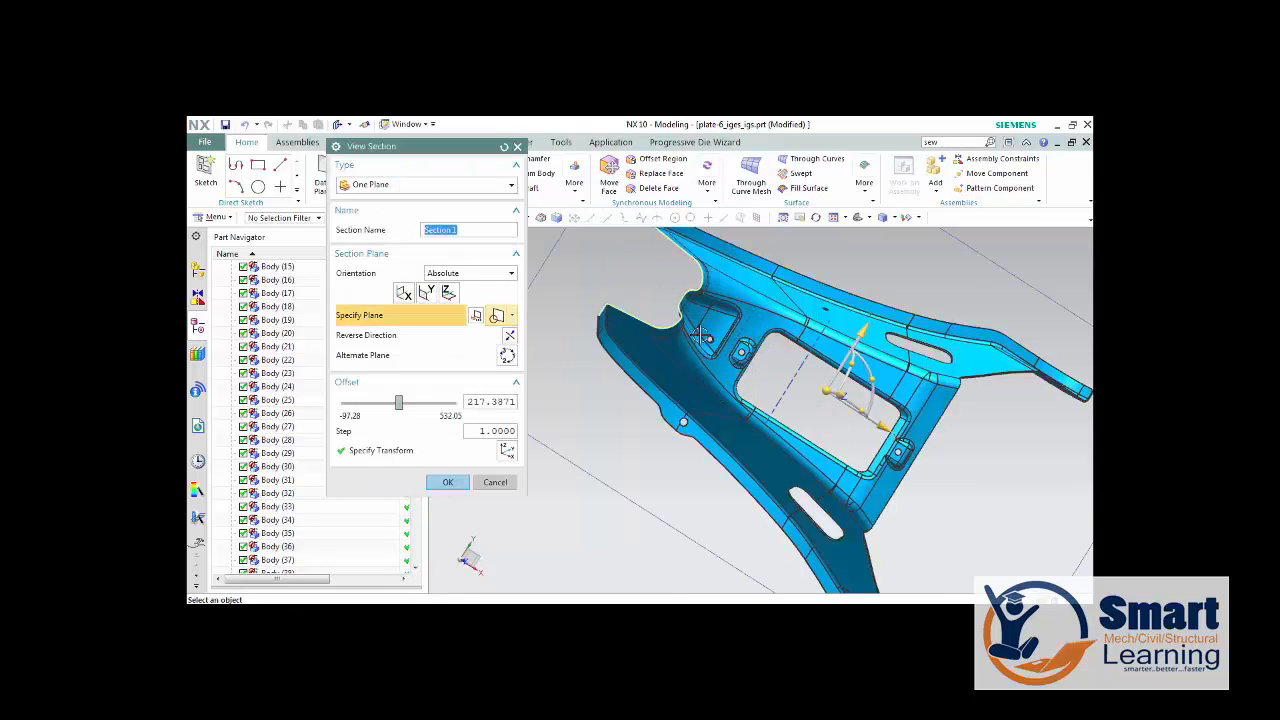
scroll(666, 297, up, 6)
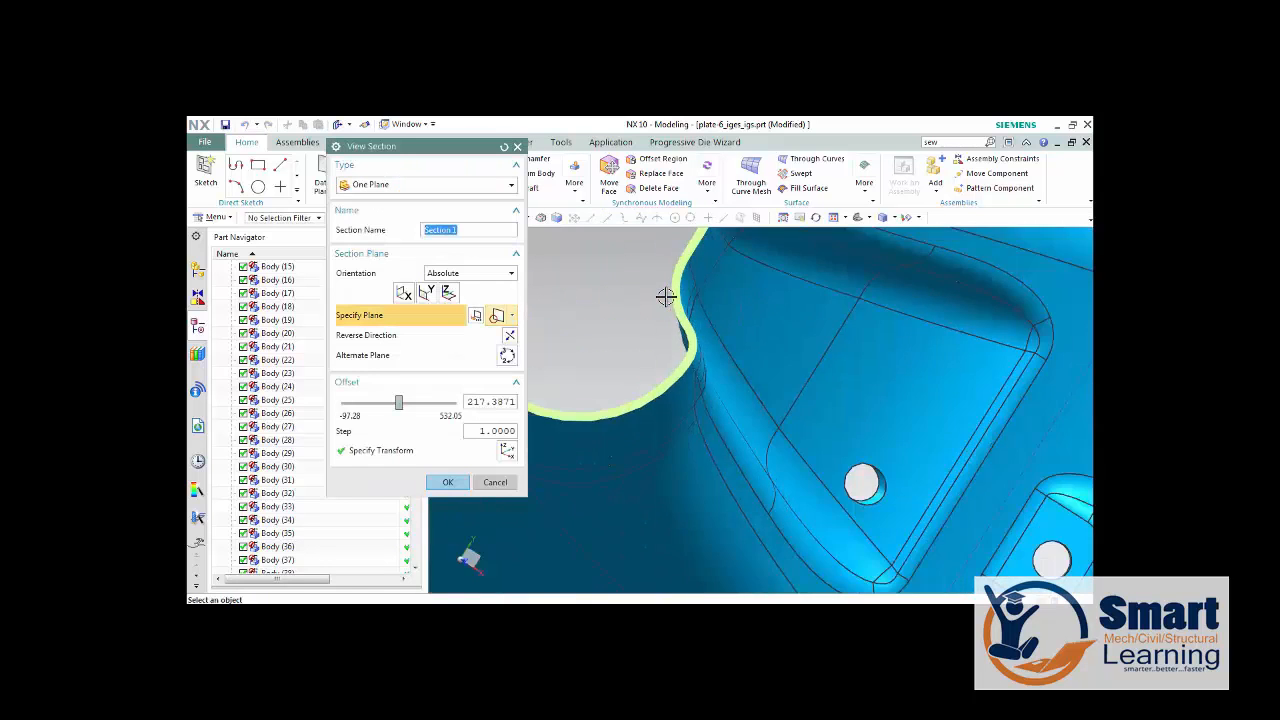
scroll(666, 297, down, 5)
click(495, 482)
scroll(690, 441, up, 2)
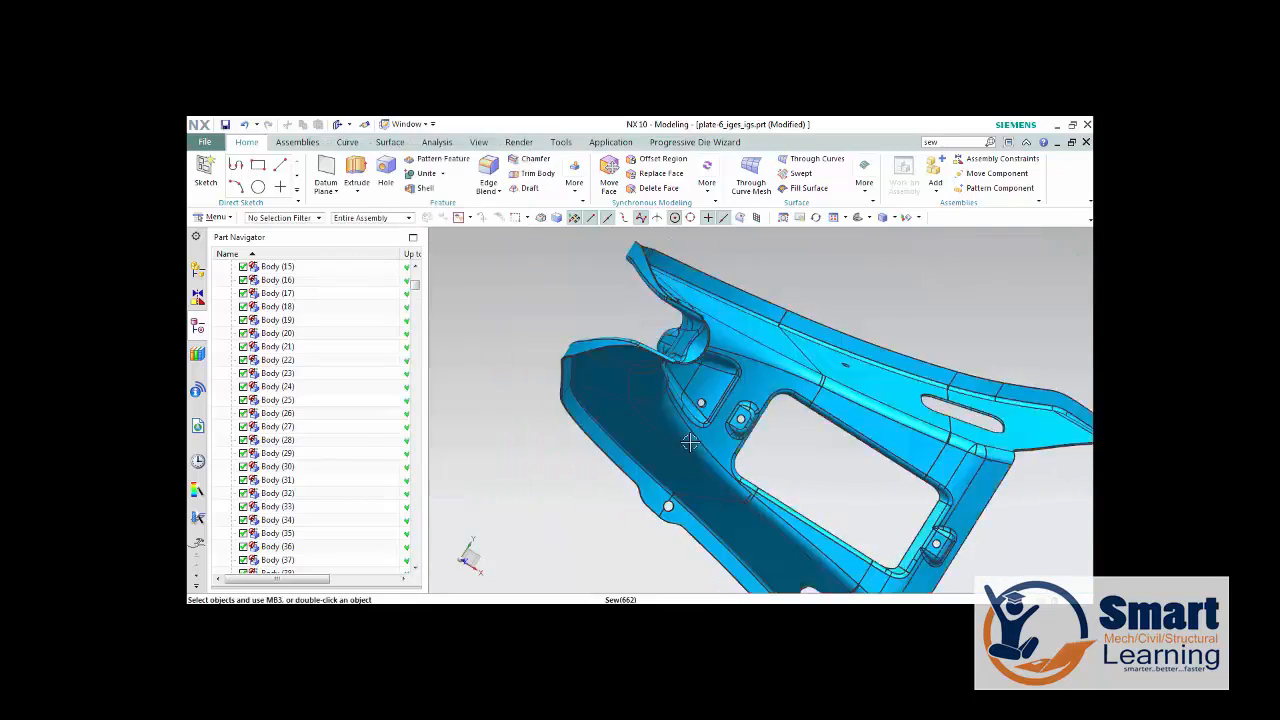
scroll(690, 441, down, 4)
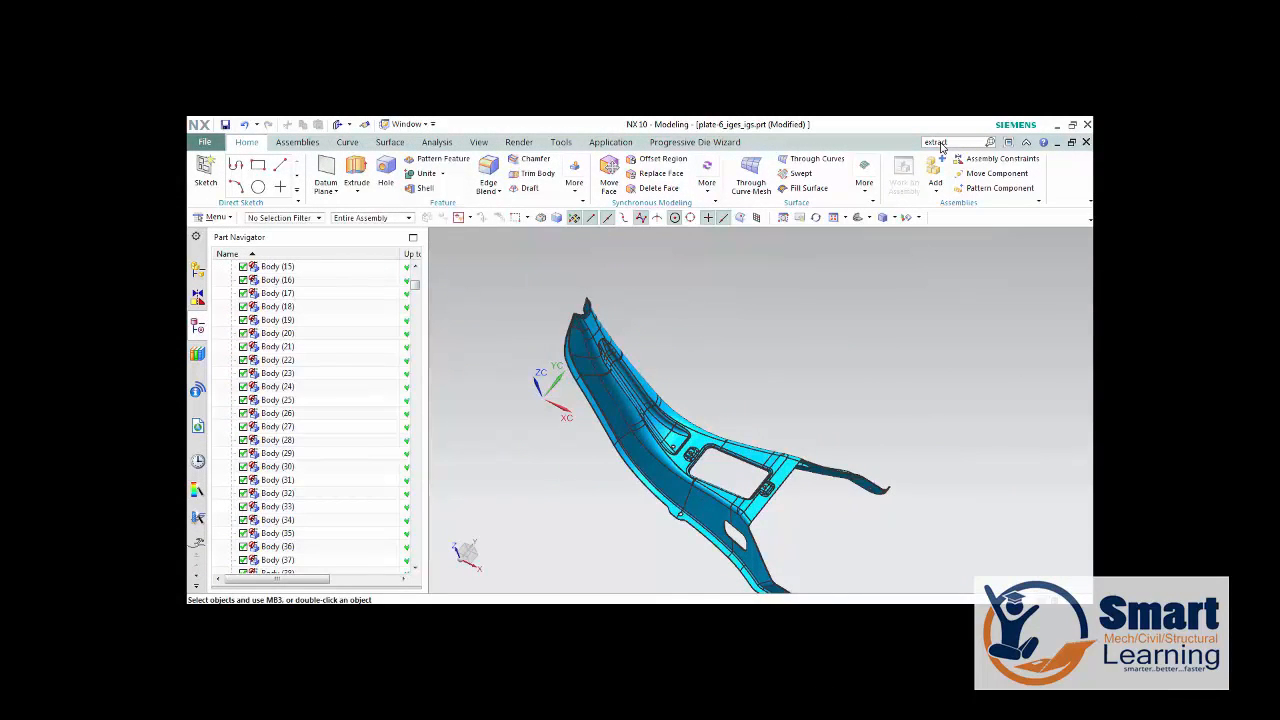
Extract the tangent face chain on one side of the sewn body as a non-associative copy, hiding the original.
key(Return)
click(676, 489)
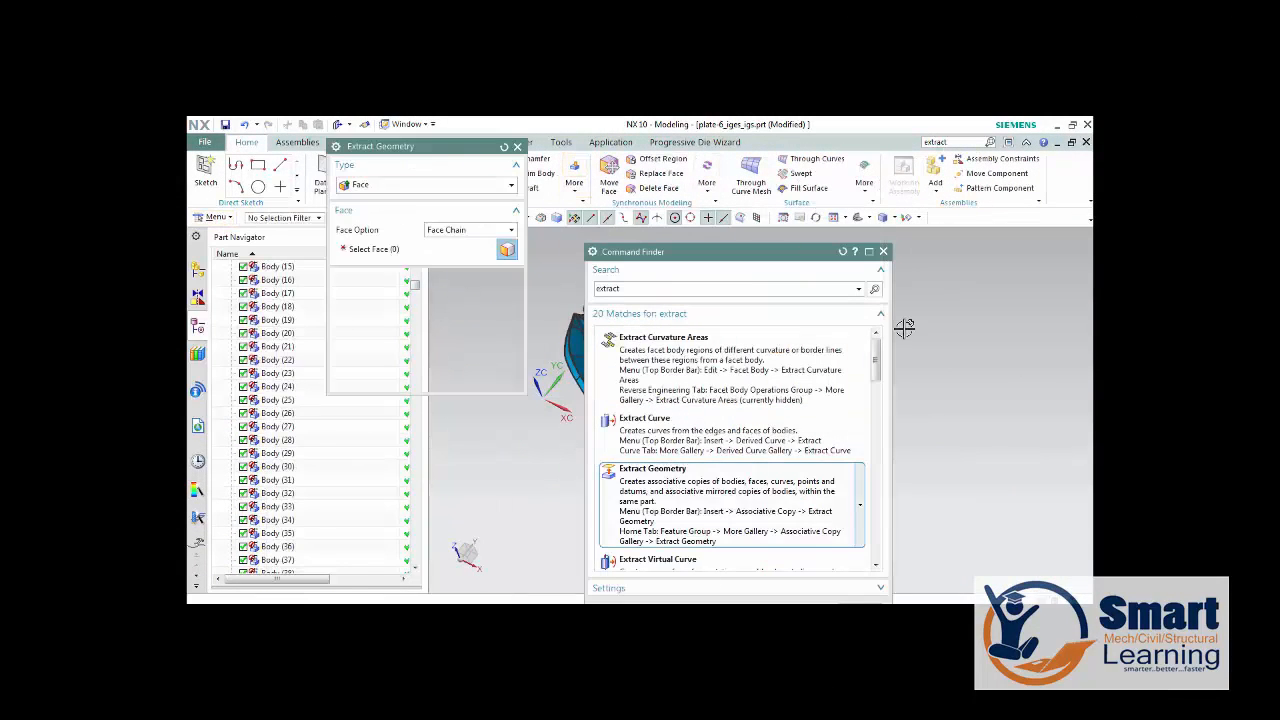
click(883, 251)
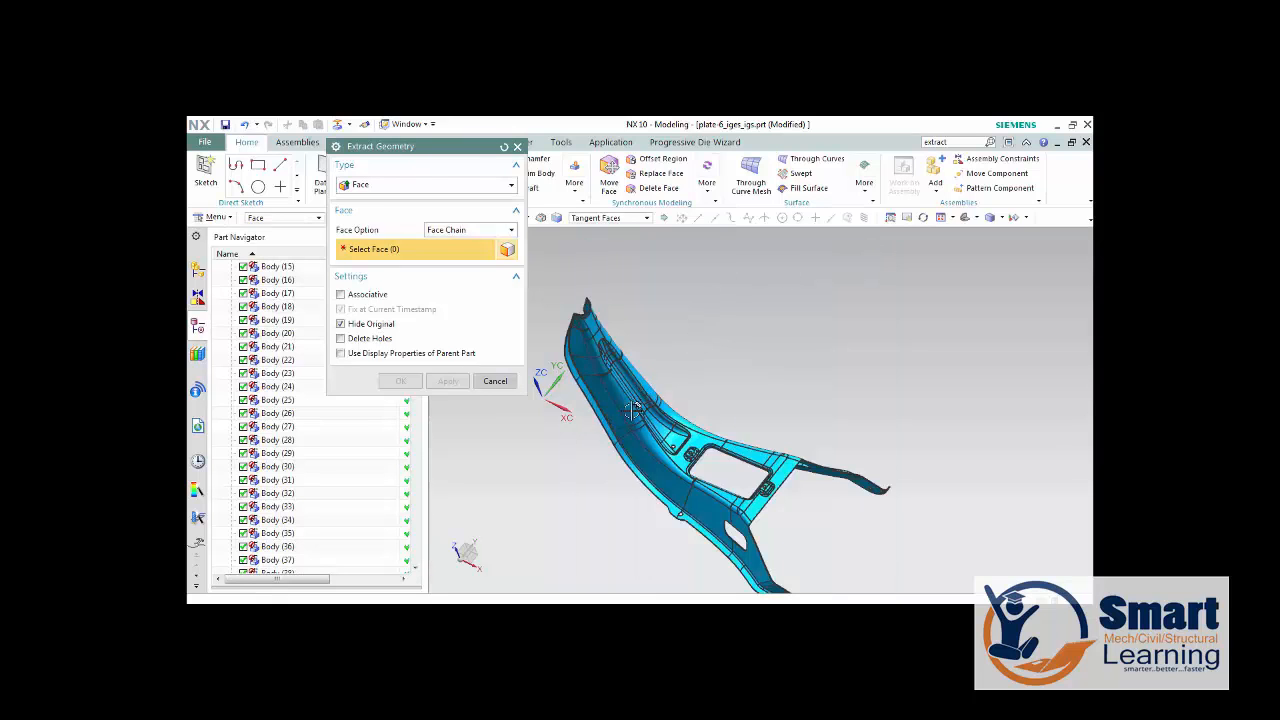
click(677, 389)
middle_drag(720, 366, 711, 400)
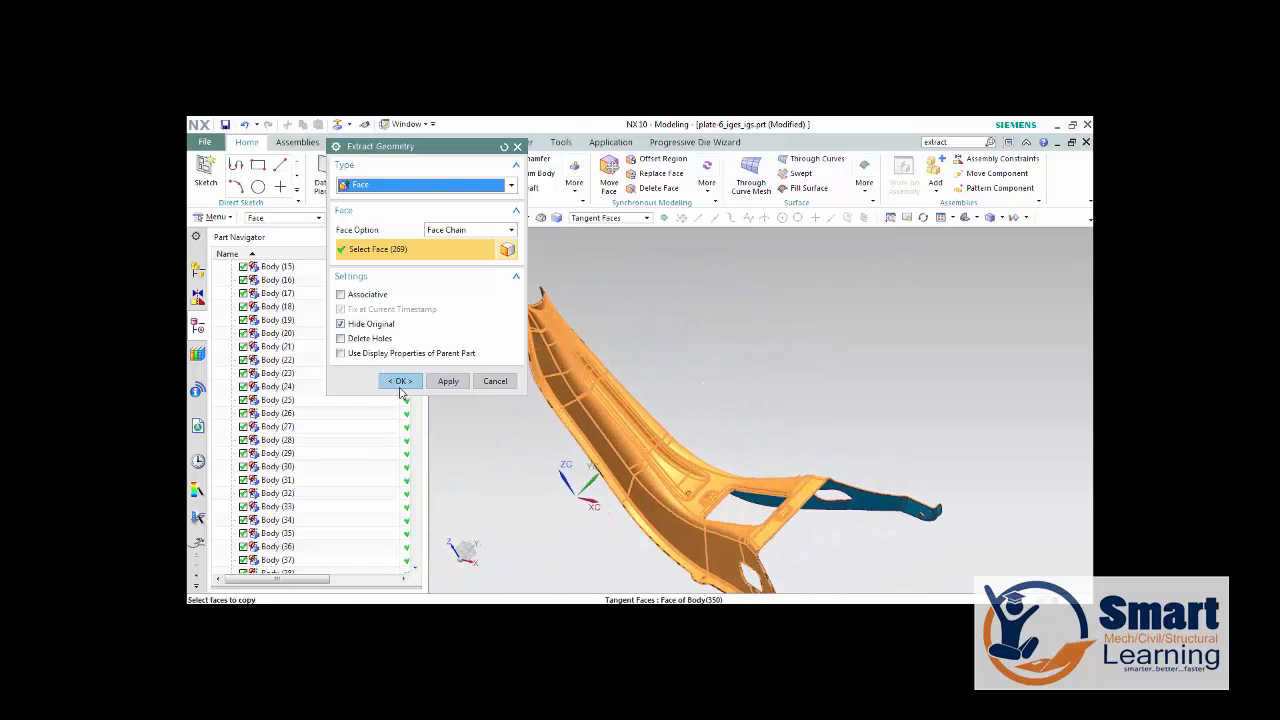
click(403, 381)
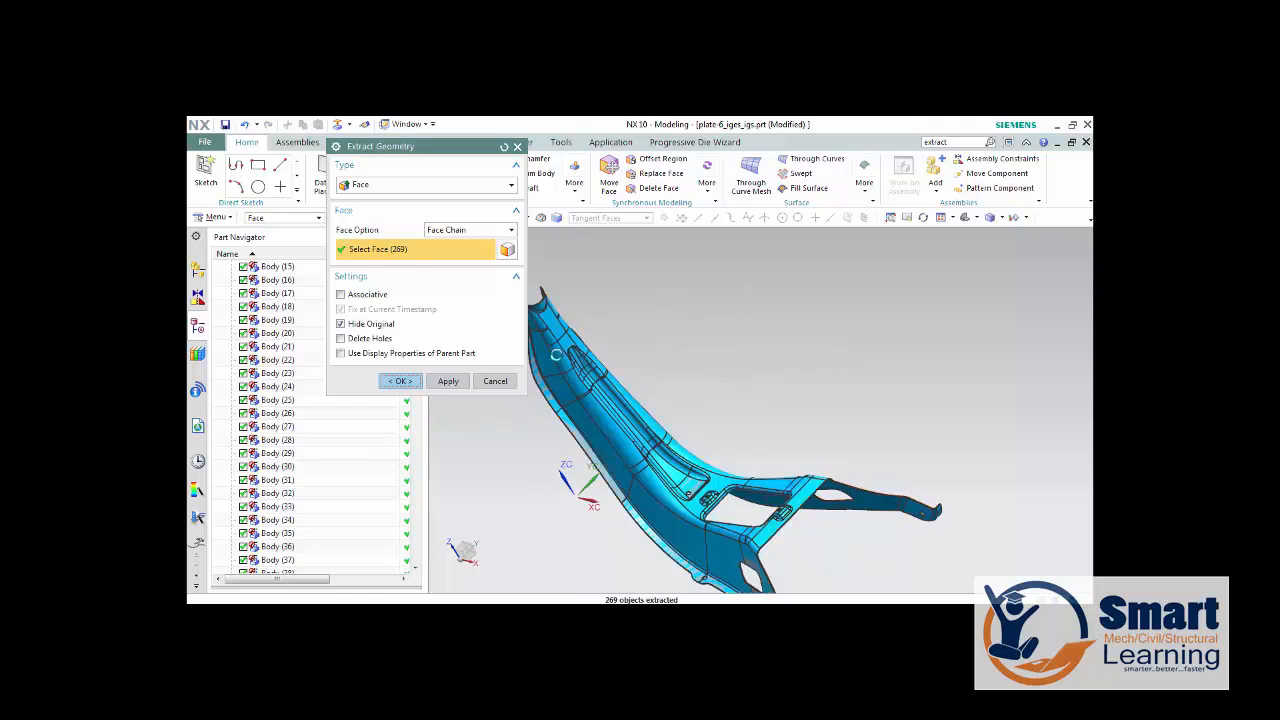
middle_drag(627, 375, 677, 381)
scroll(677, 381, down, 3)
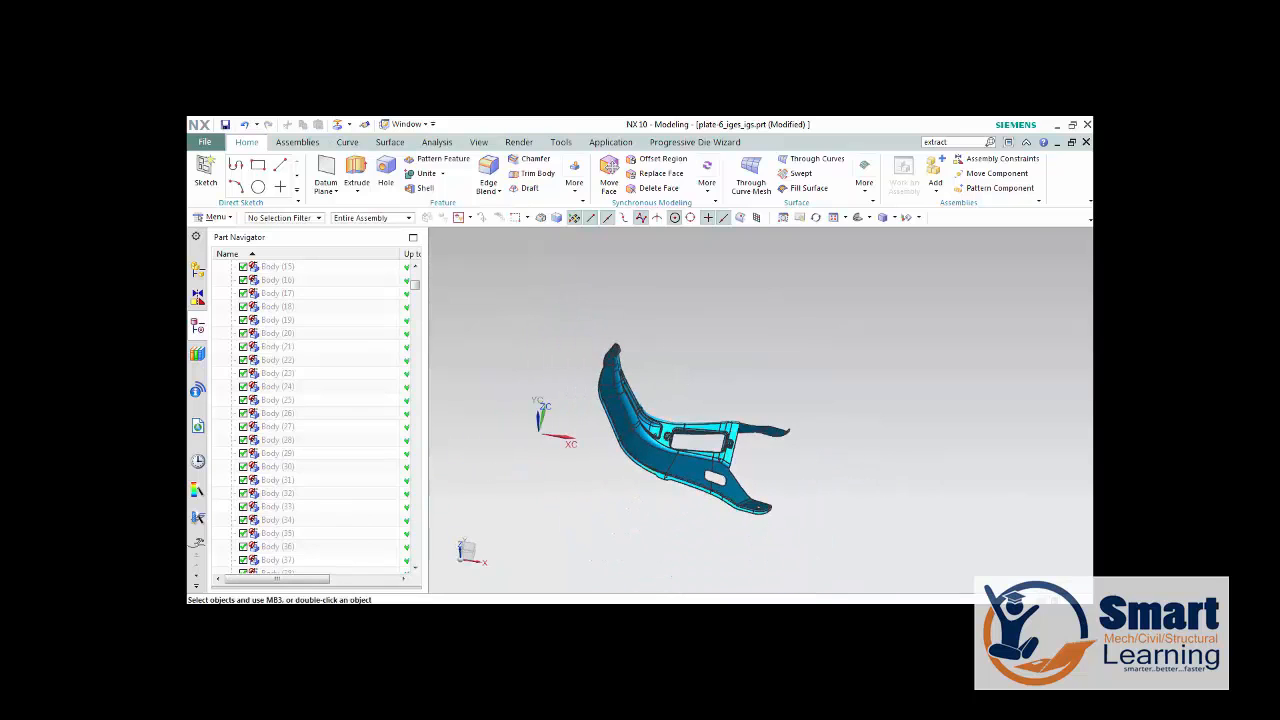
Start a one-step formability analysis as an Entire Unform and select all faces of the extracted part as the unform region.
click(695, 143)
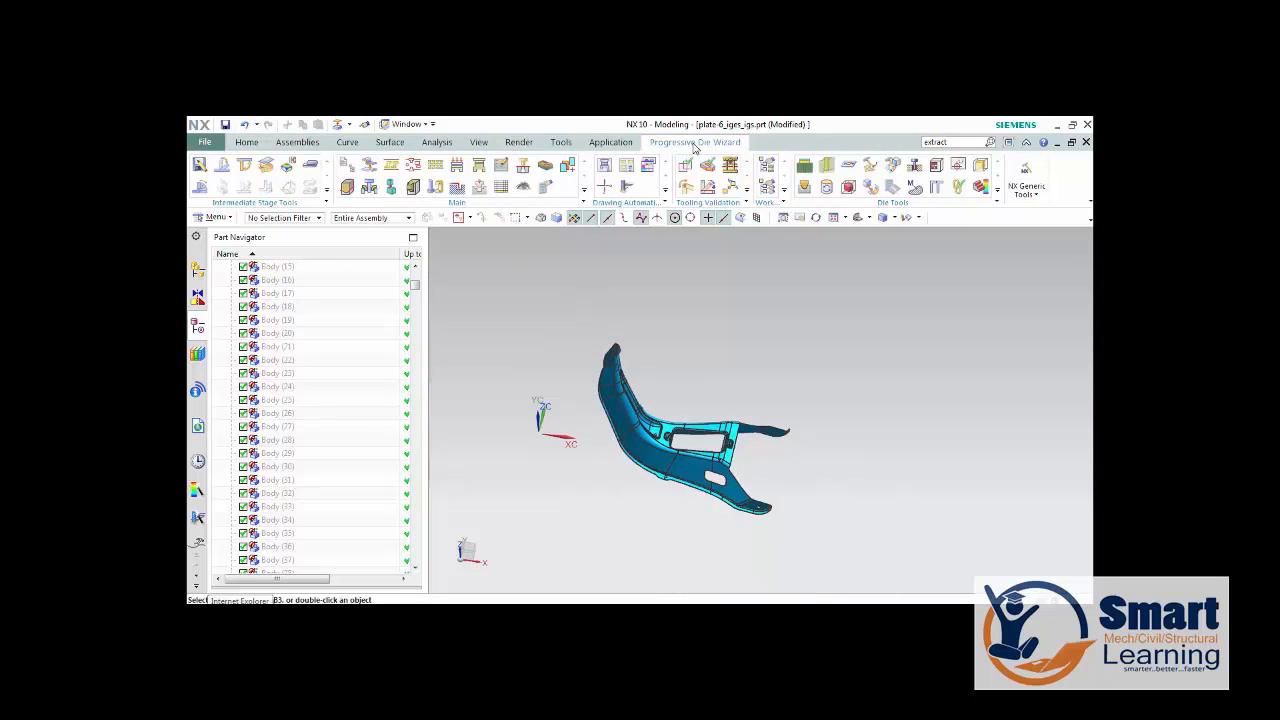
click(310, 165)
scroll(694, 294, down, 2)
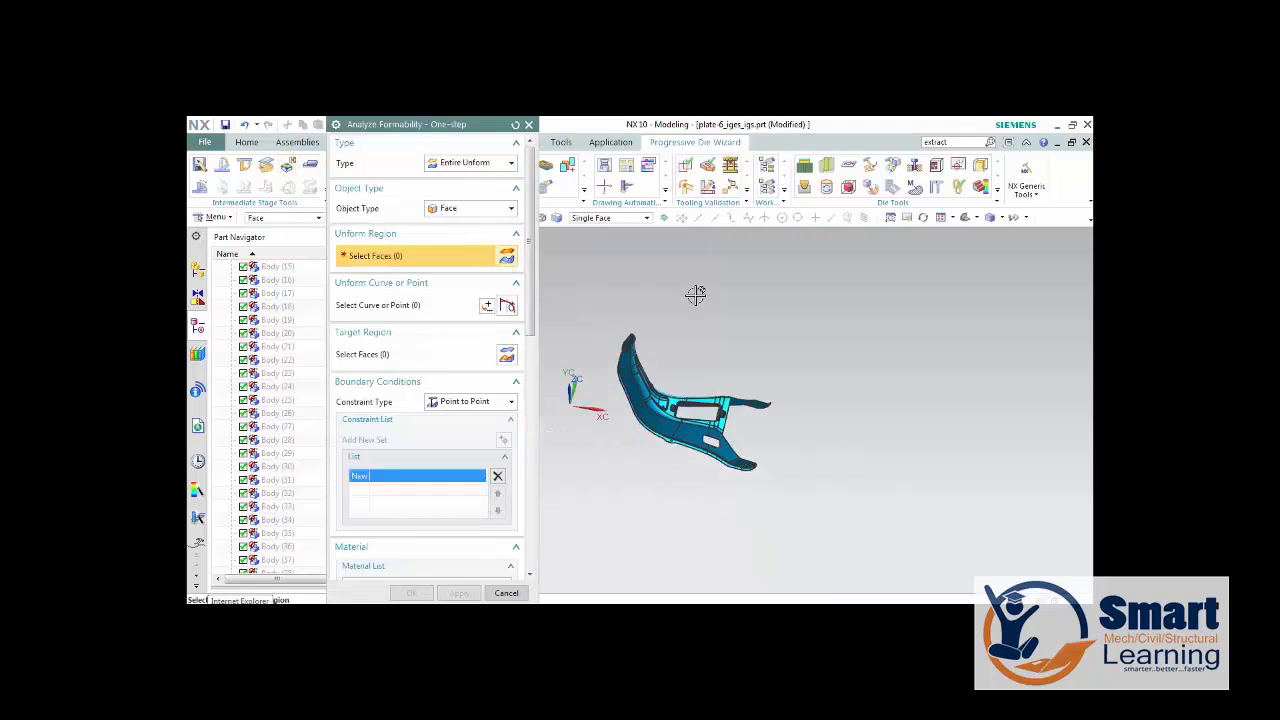
drag(583, 296, 886, 531)
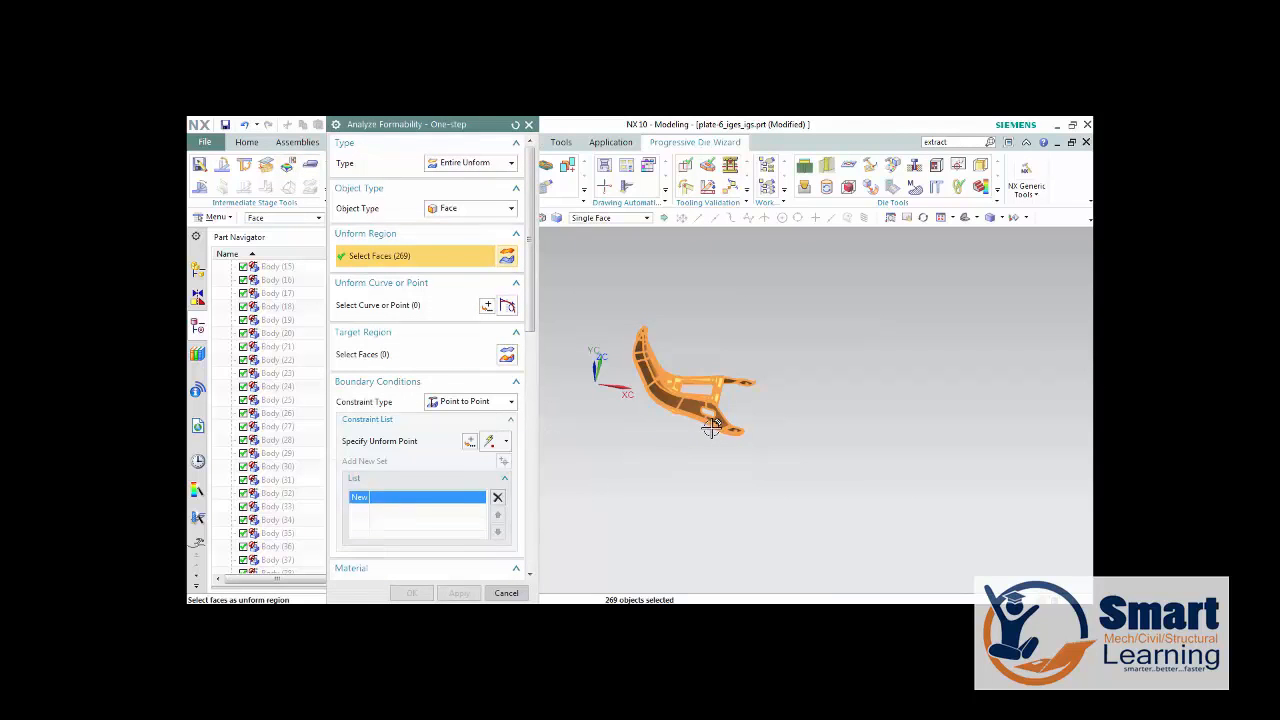
Set the constraint type to Curve to Curve and select the two cross edges on the far side of the rectangular opening.
click(470, 401)
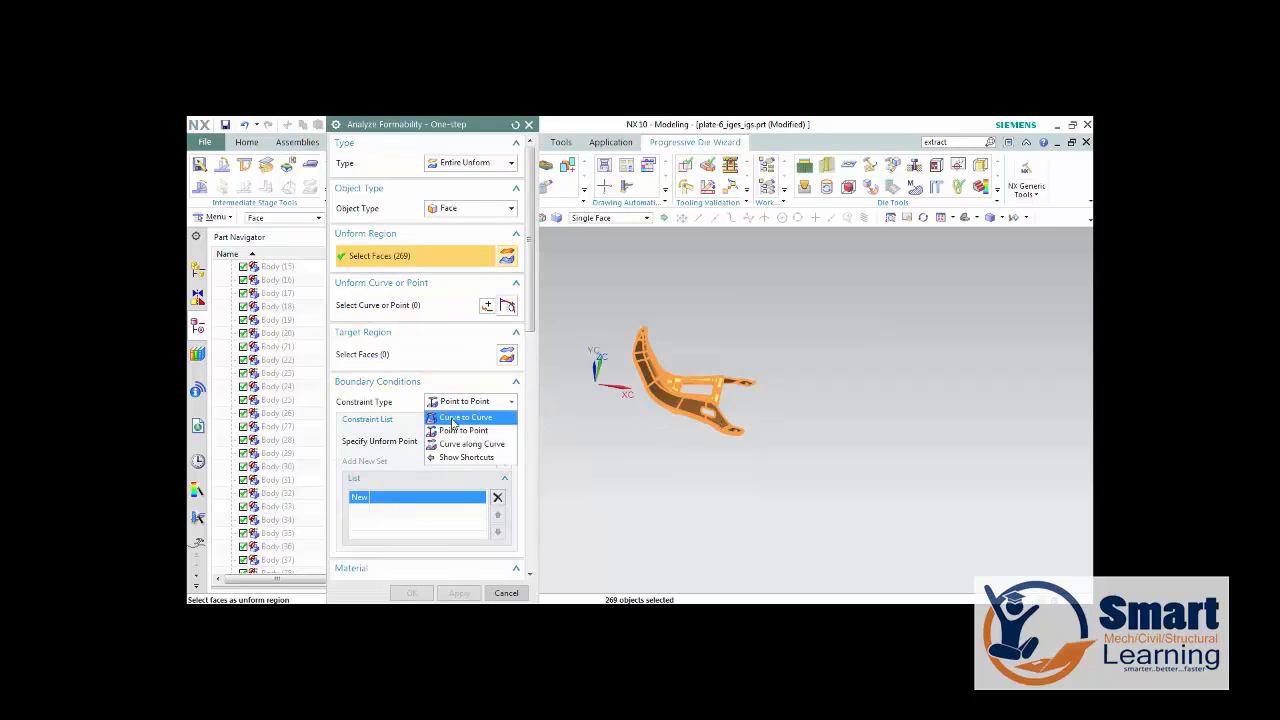
click(460, 414)
click(400, 445)
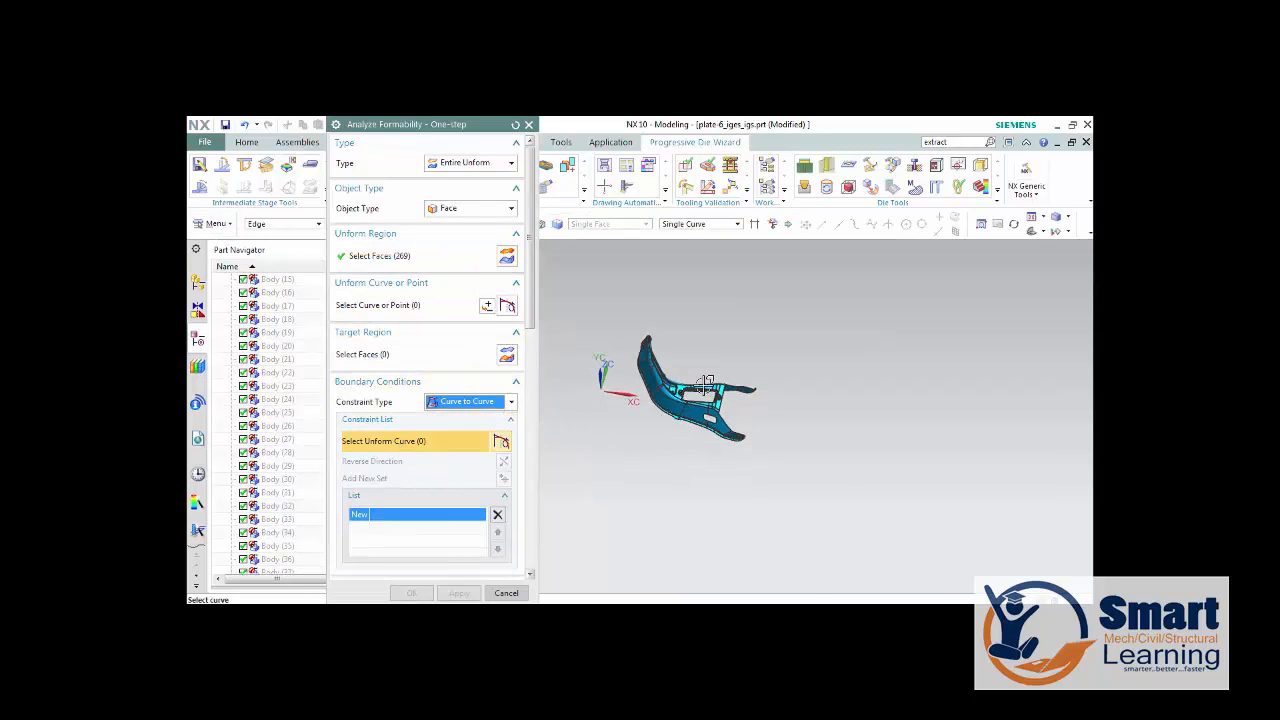
scroll(751, 370, up, 6)
scroll(768, 385, down, 4)
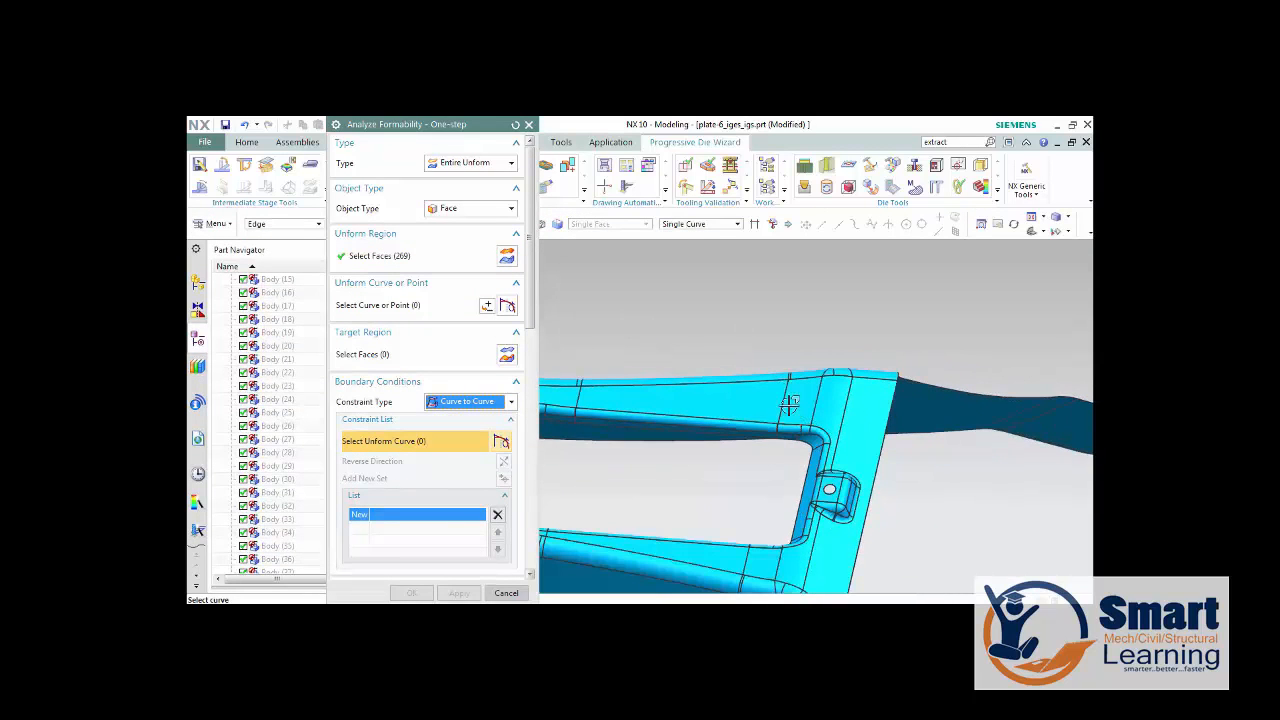
click(784, 405)
click(820, 404)
scroll(820, 357, down, 2)
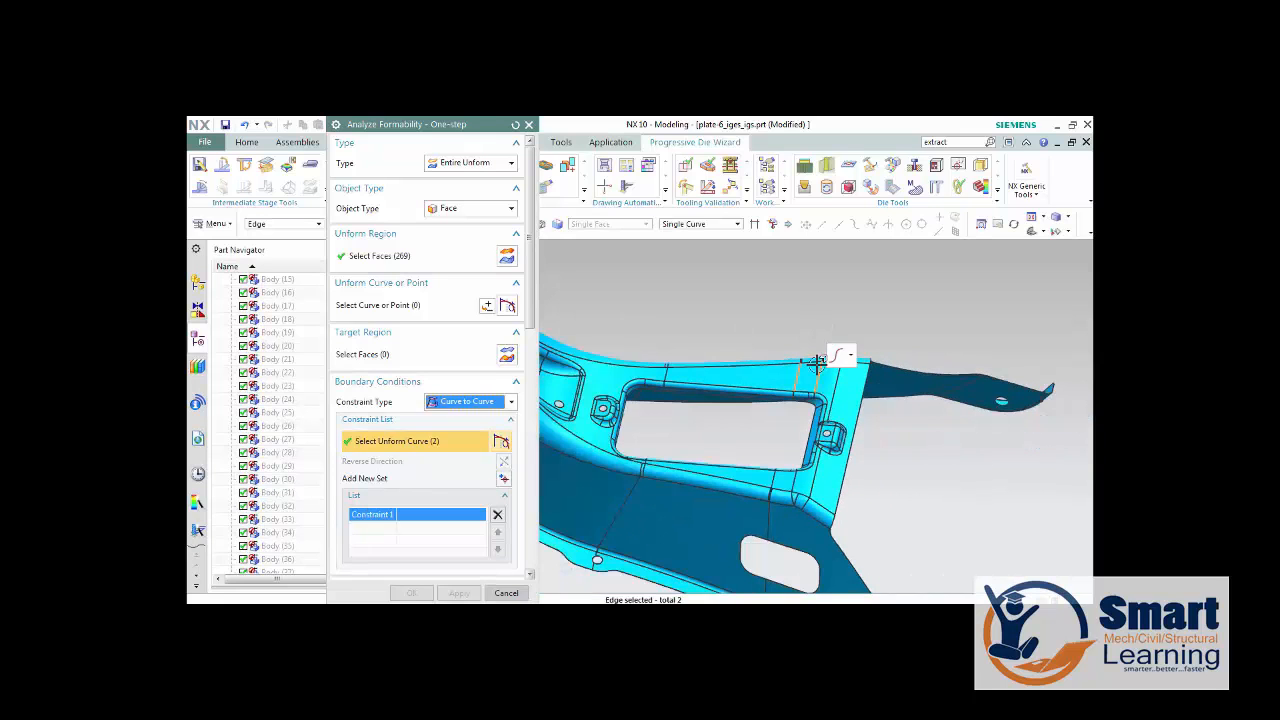
Add the two matching cross edges on the near side of the rectangular opening to the curve constraint.
scroll(797, 494, up, 4)
scroll(834, 471, down, 5)
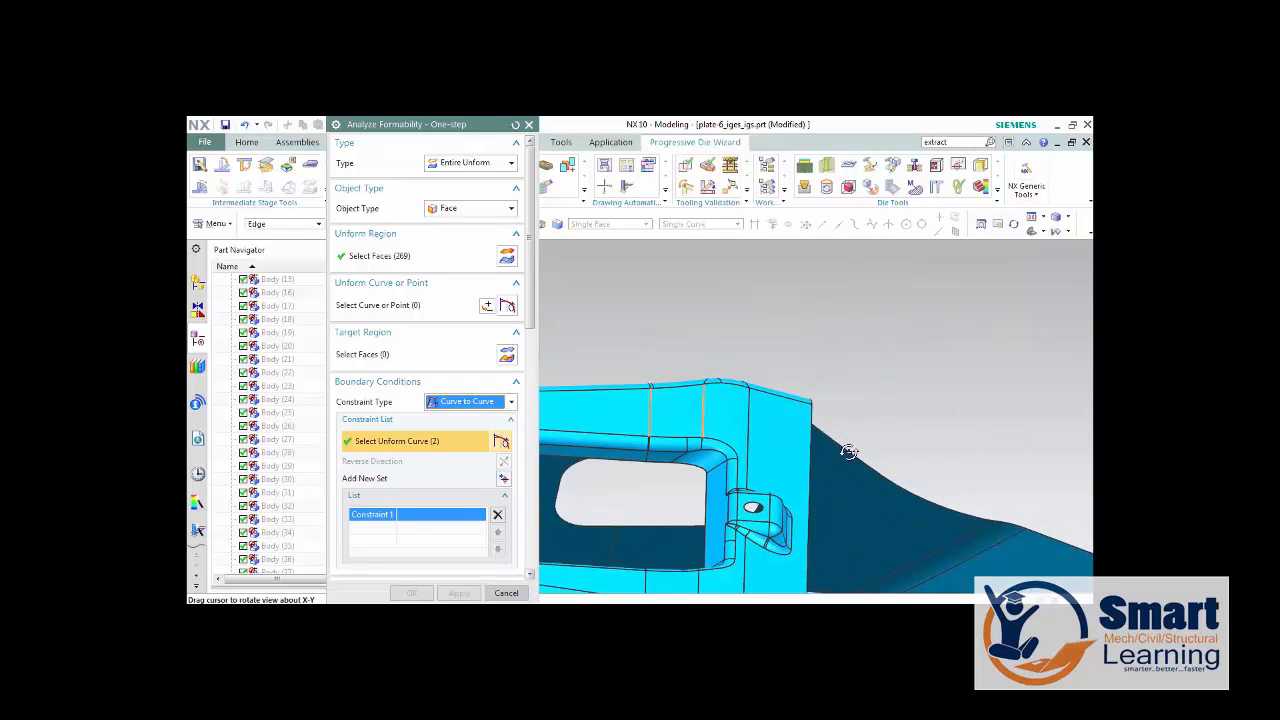
scroll(737, 534, up, 3)
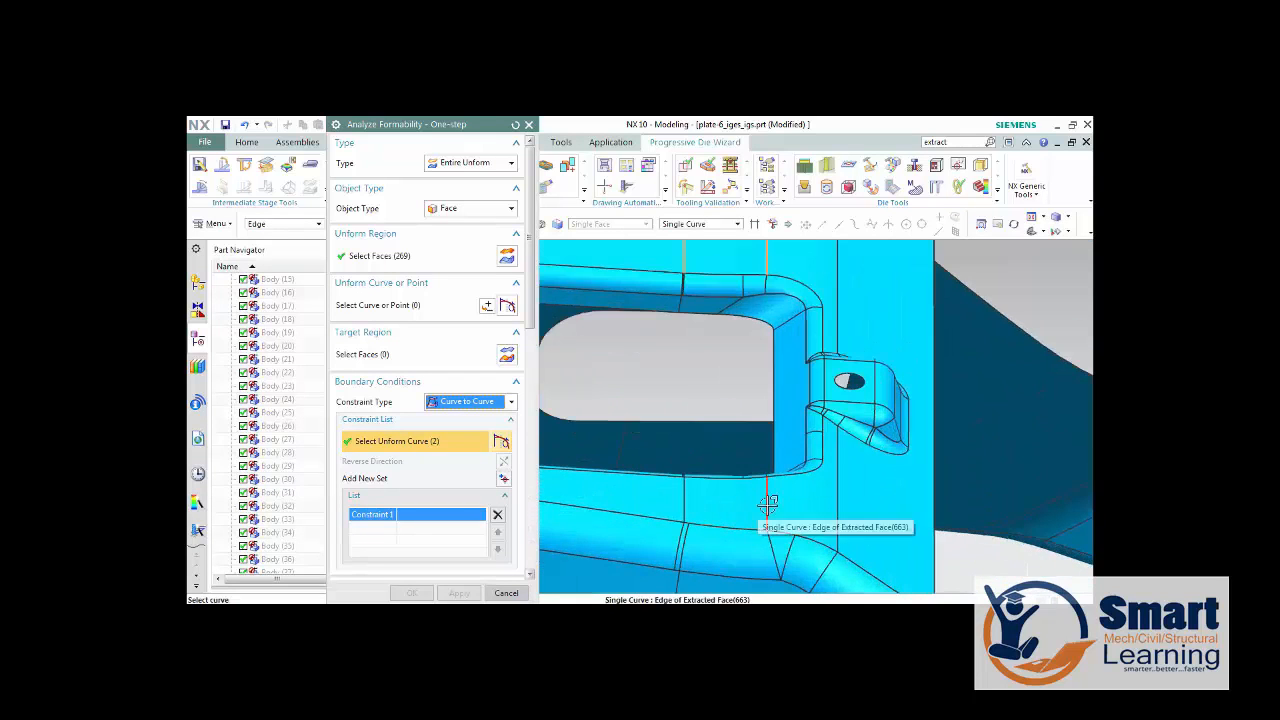
click(687, 507)
click(709, 423)
scroll(710, 425, down, 2)
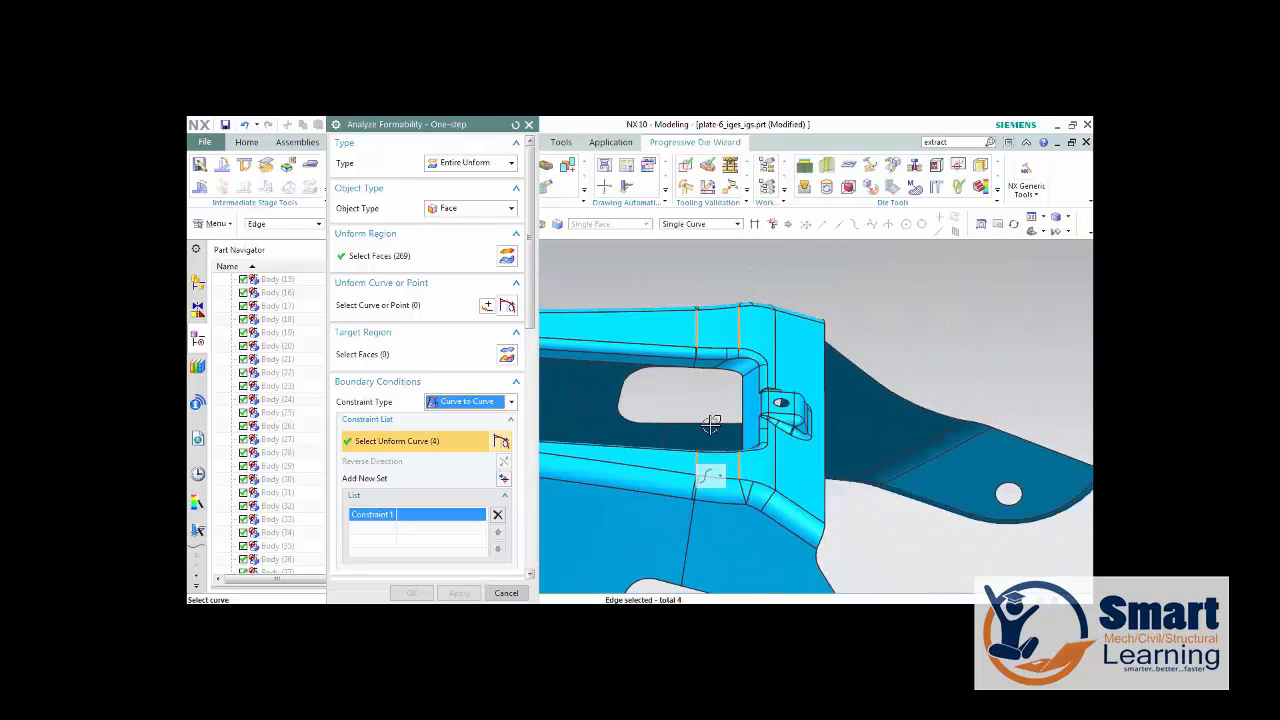
Examine the constraint edges and the adjoining bend edges beside the rectangular opening at close range.
scroll(710, 425, down, 2)
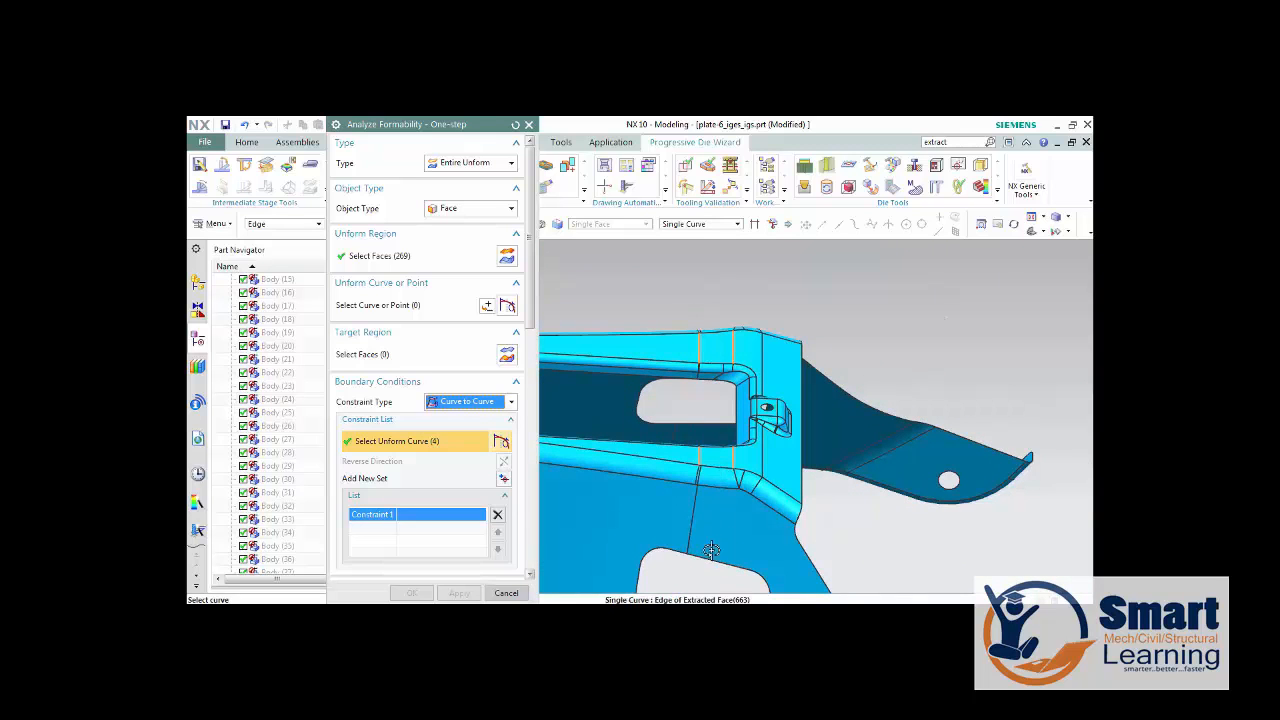
middle_drag(715, 560, 701, 523)
scroll(691, 423, up, 4)
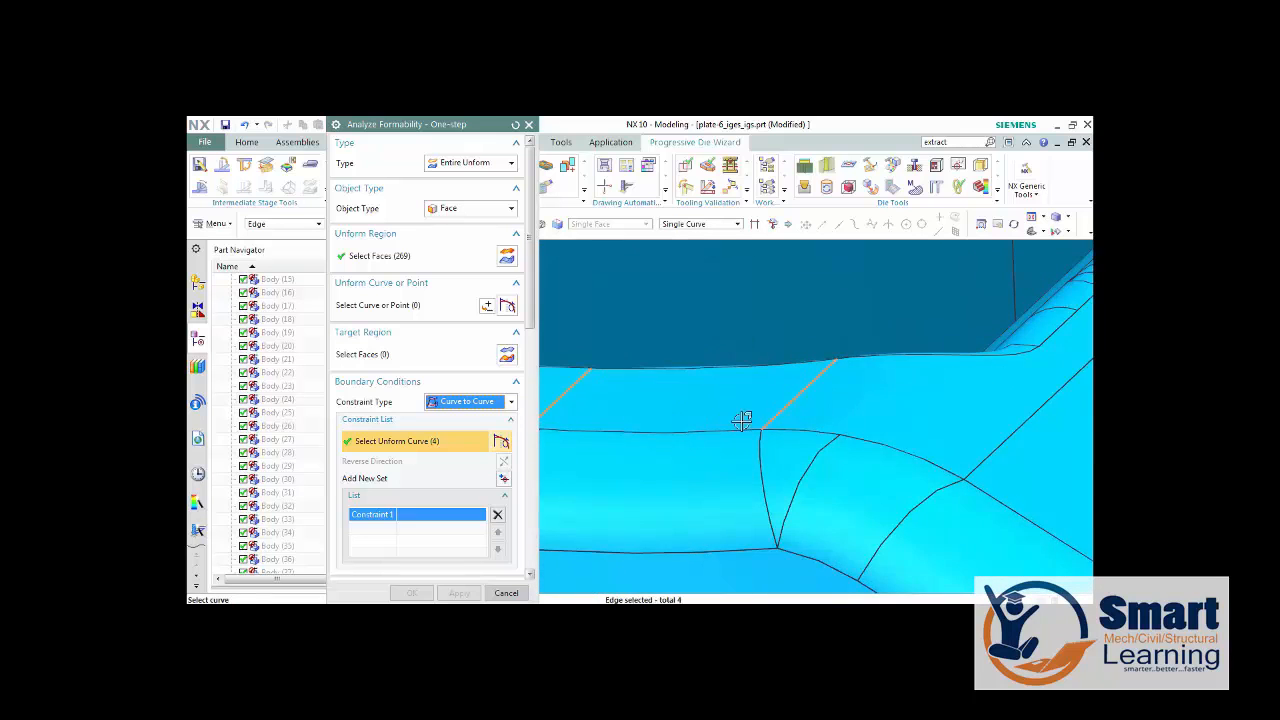
scroll(743, 420, down, 2)
scroll(742, 421, down, 4)
scroll(760, 424, up, 4)
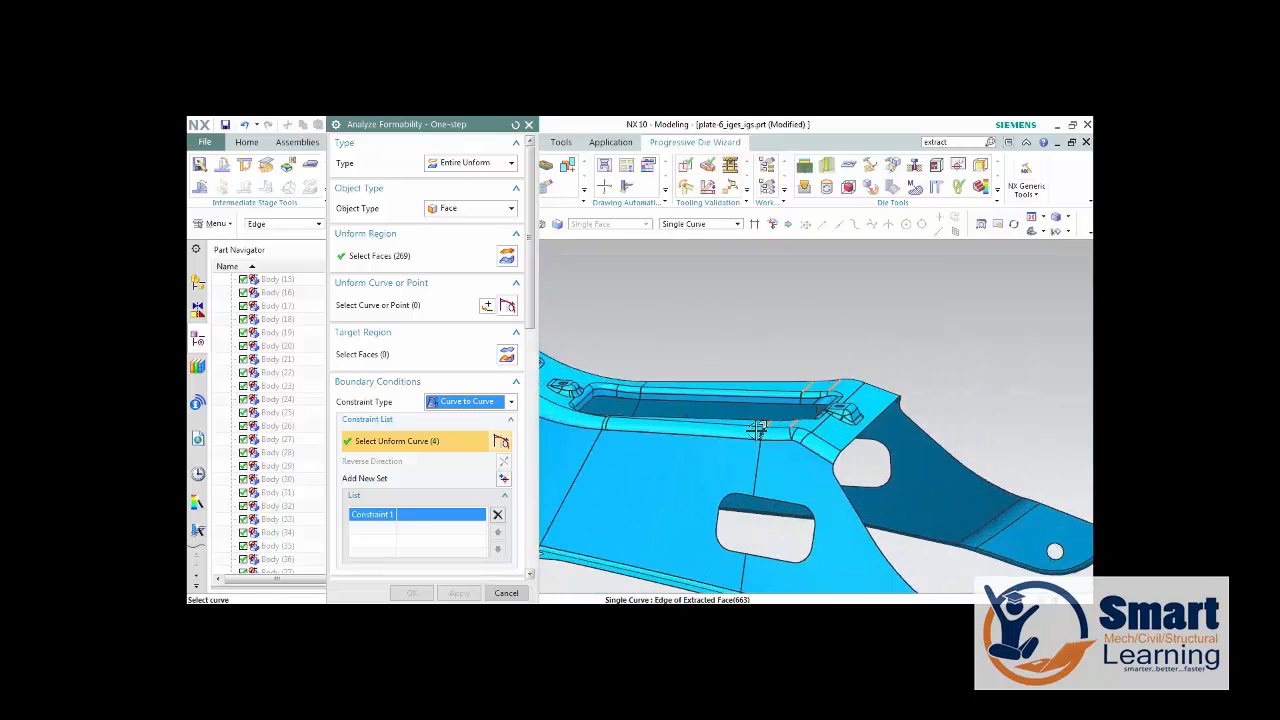
scroll(817, 417, up, 3)
scroll(840, 390, down, 2)
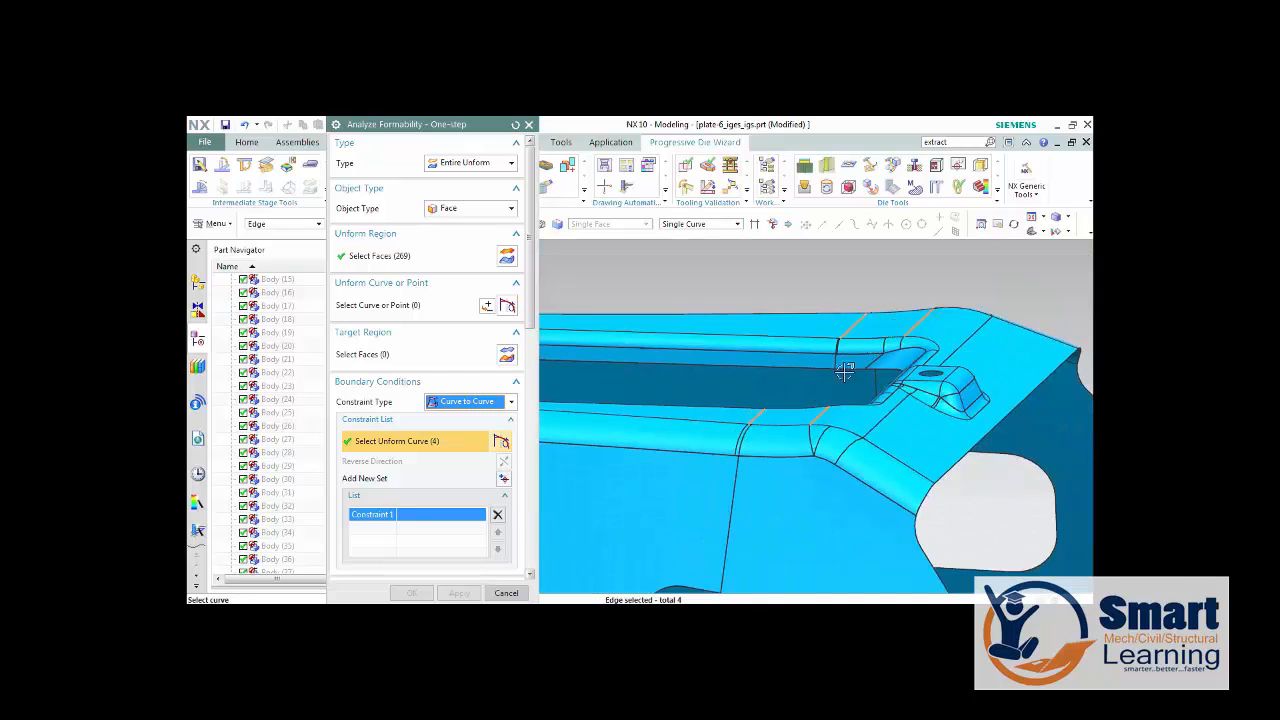
Choose Steel from the library materials and specify an upward draw direction at the edge beside the rectangular opening.
scroll(412, 488, down, 2)
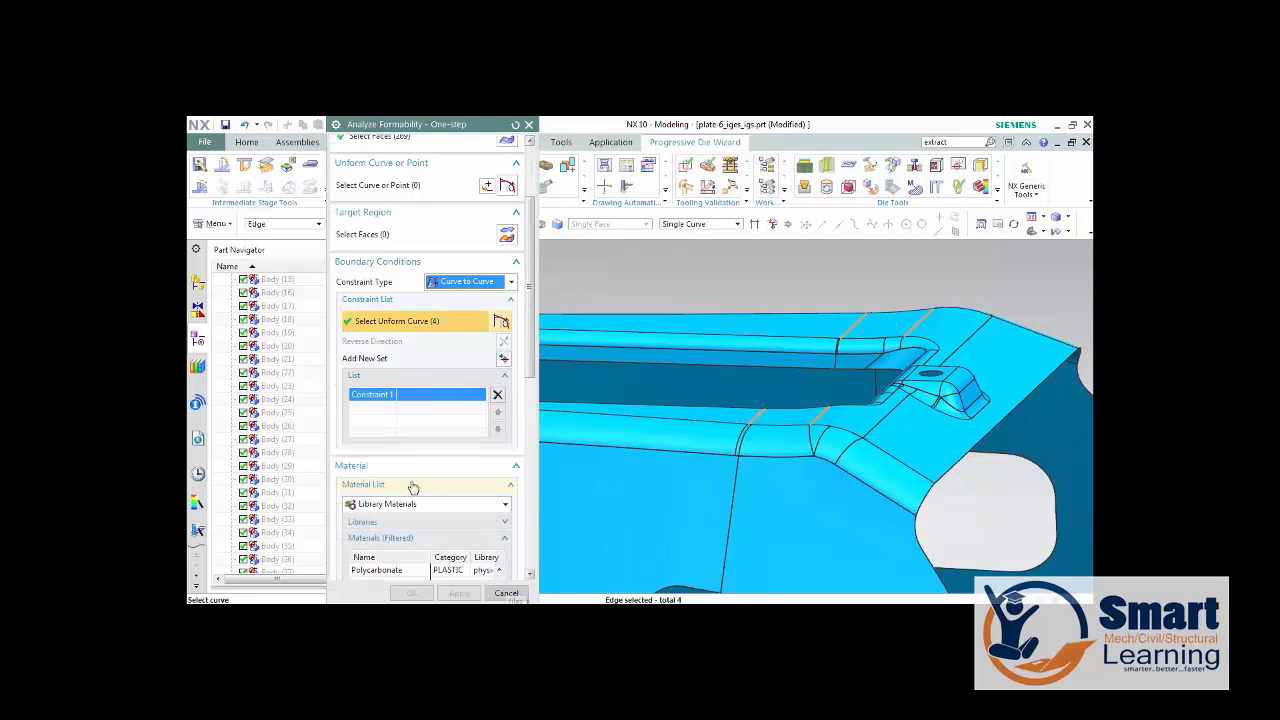
scroll(388, 492, down, 4)
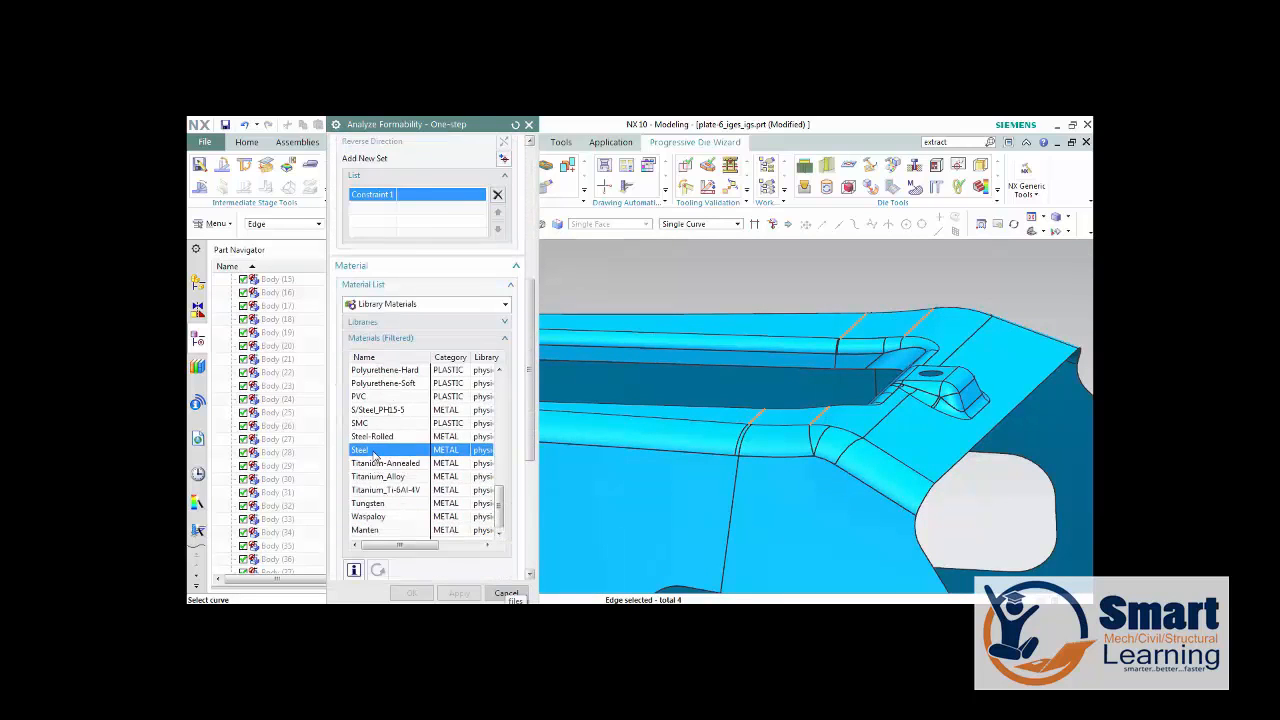
click(373, 455)
scroll(380, 468, down, 4)
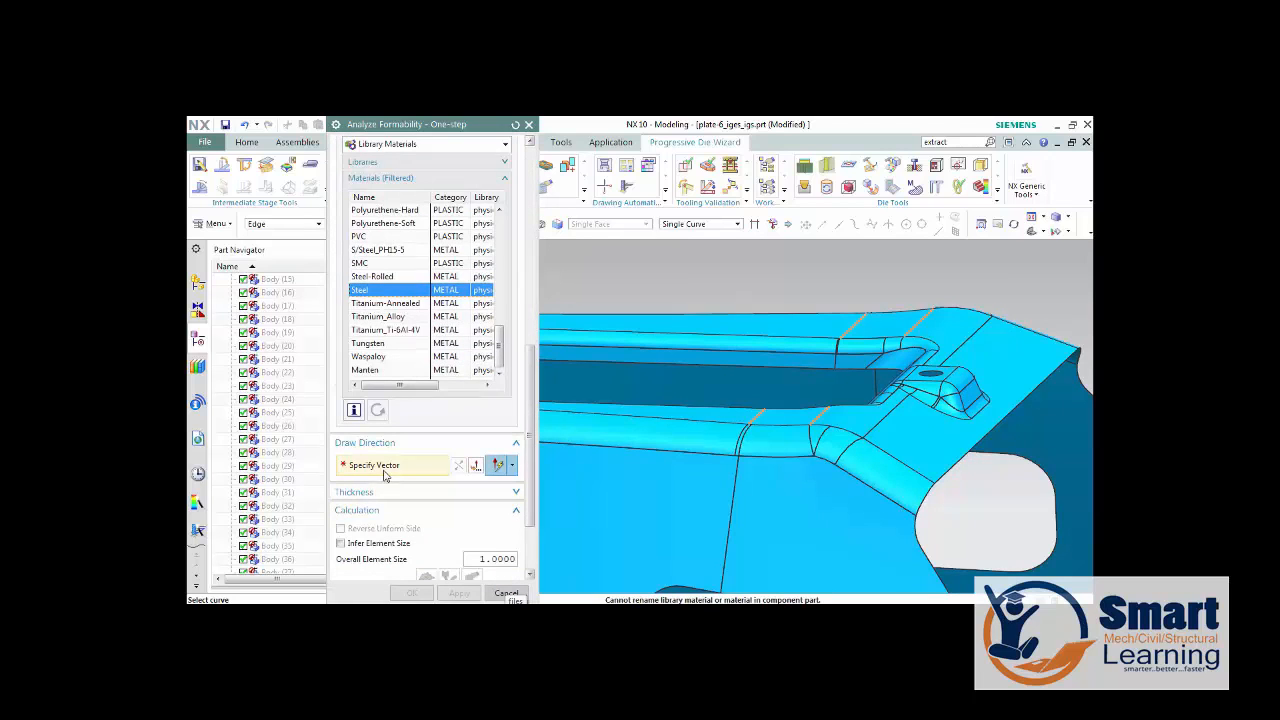
click(385, 476)
click(754, 377)
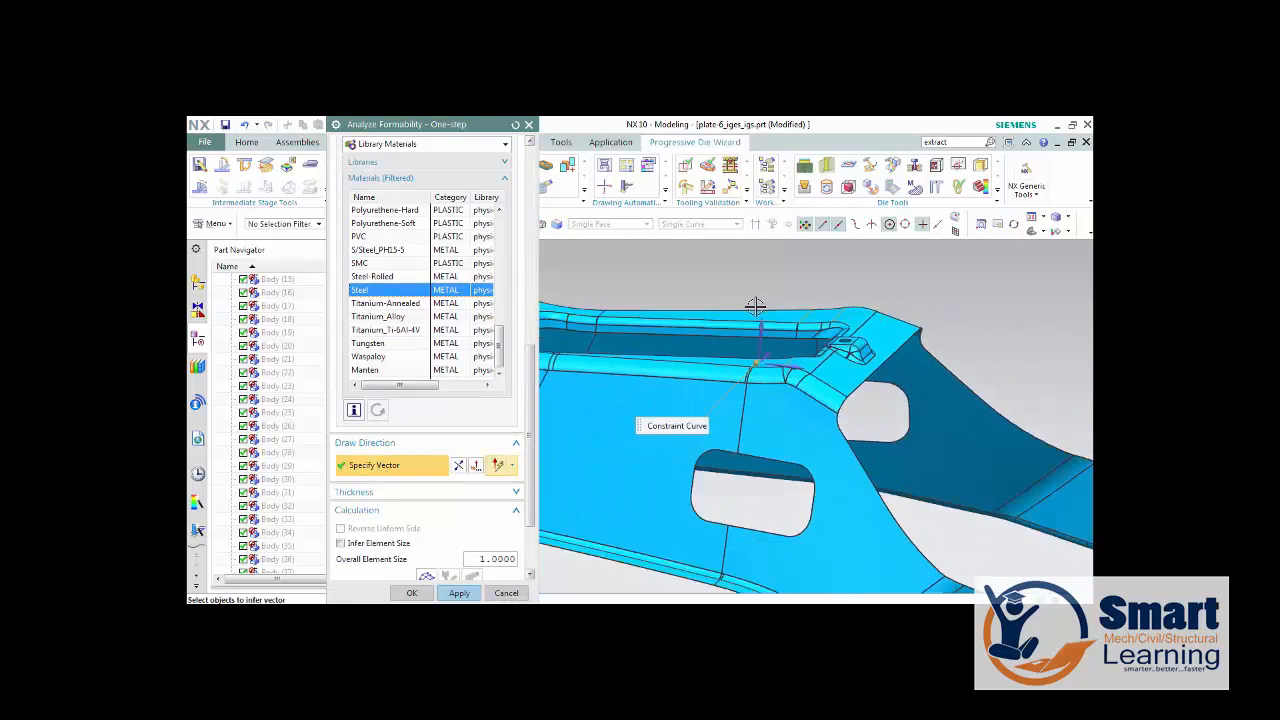
scroll(755, 305, down, 5)
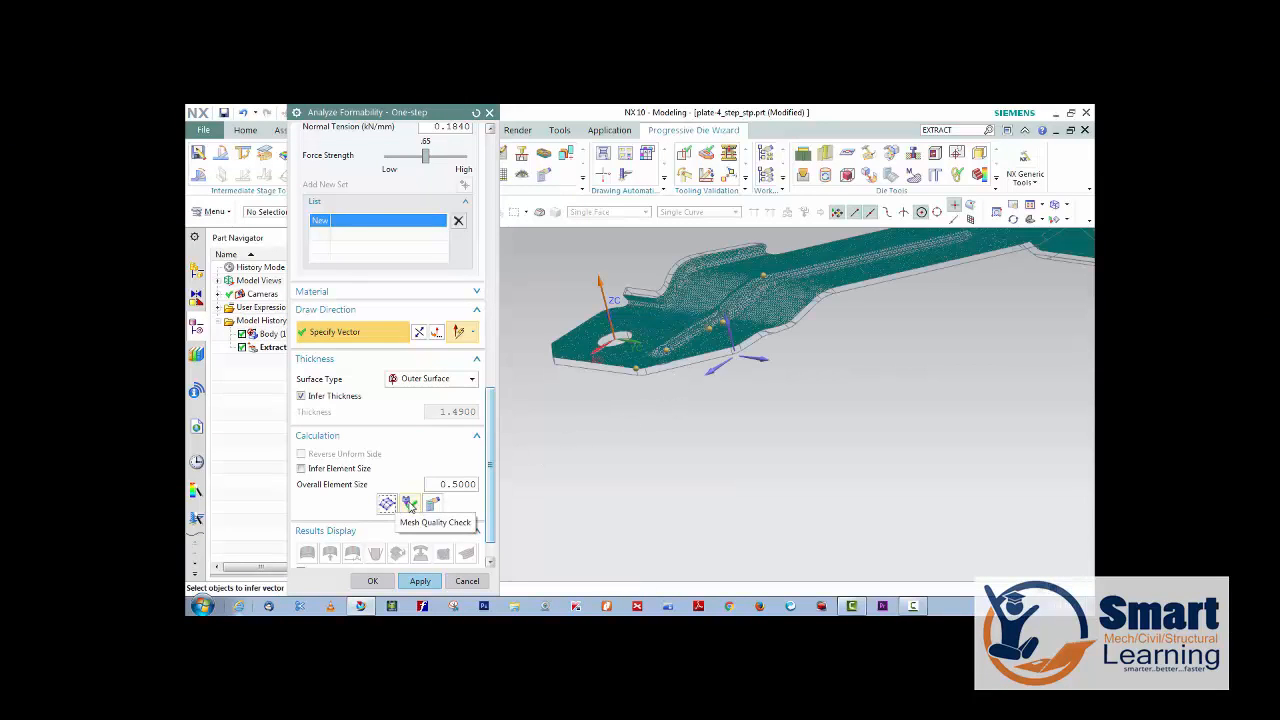
Run a mesh quality check on the meshed plate, dismiss the thickness warning, and calculate the one-step formability analysis.
click(410, 504)
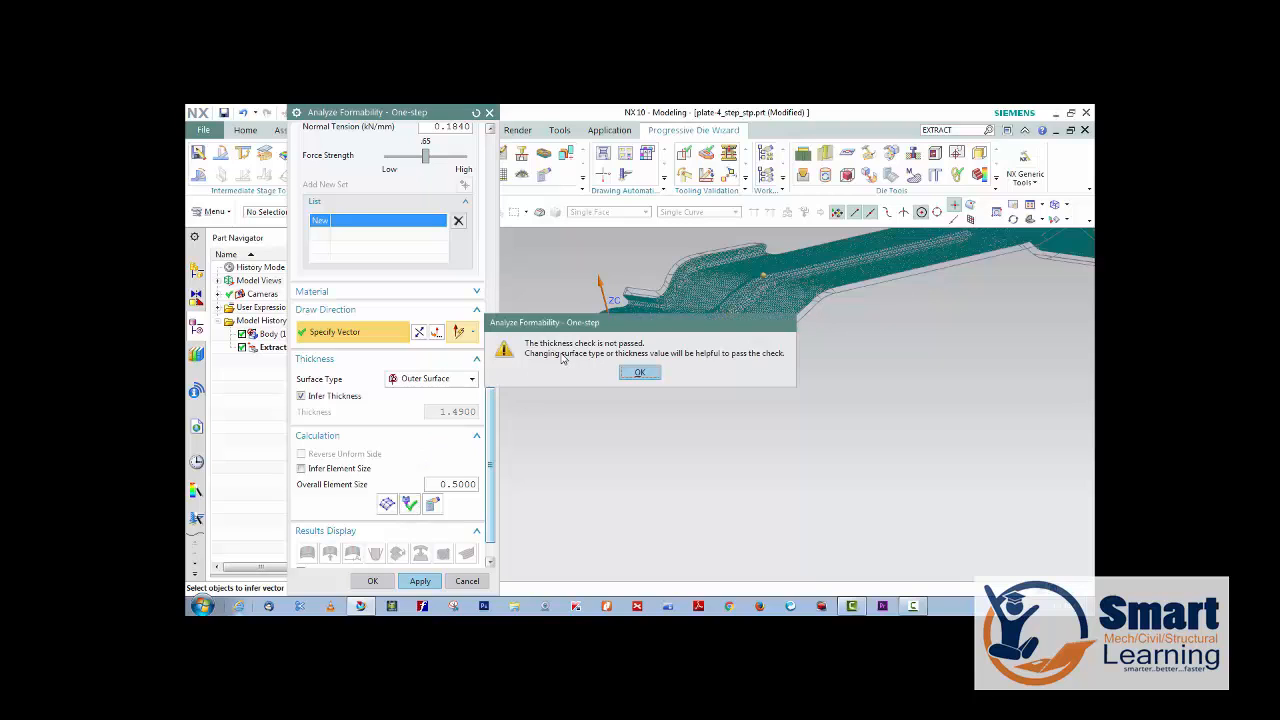
click(638, 373)
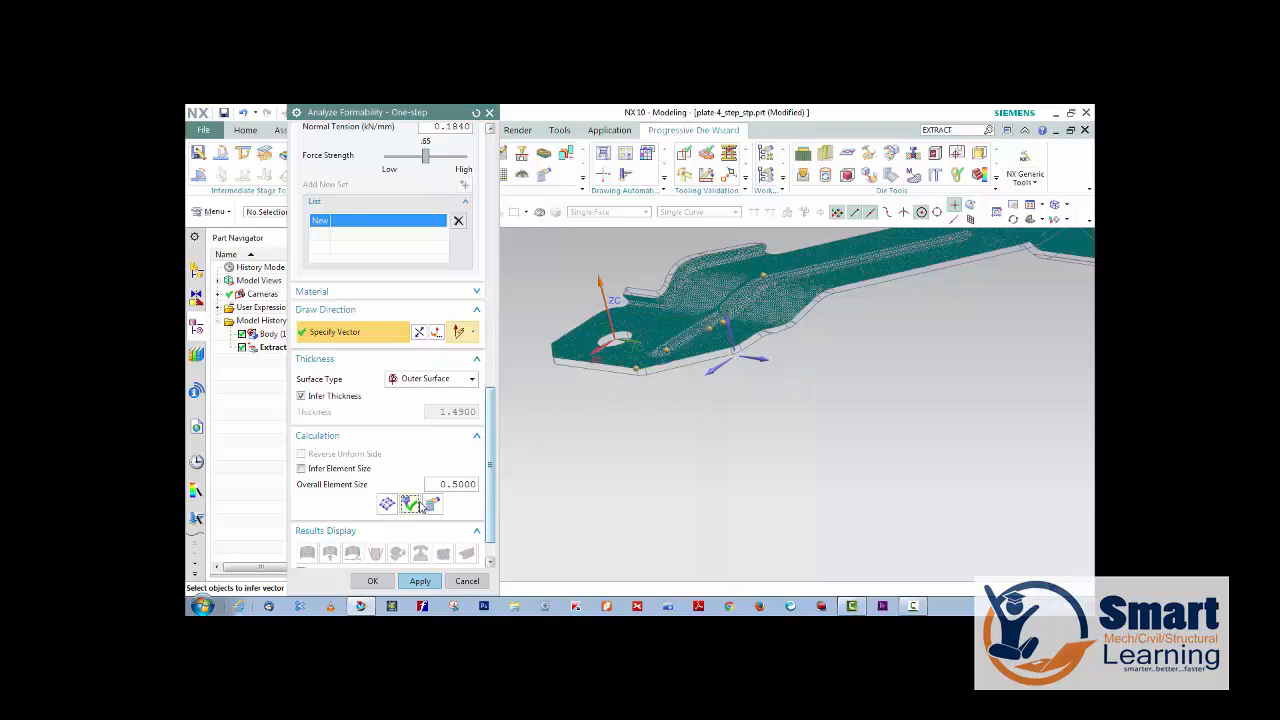
click(432, 503)
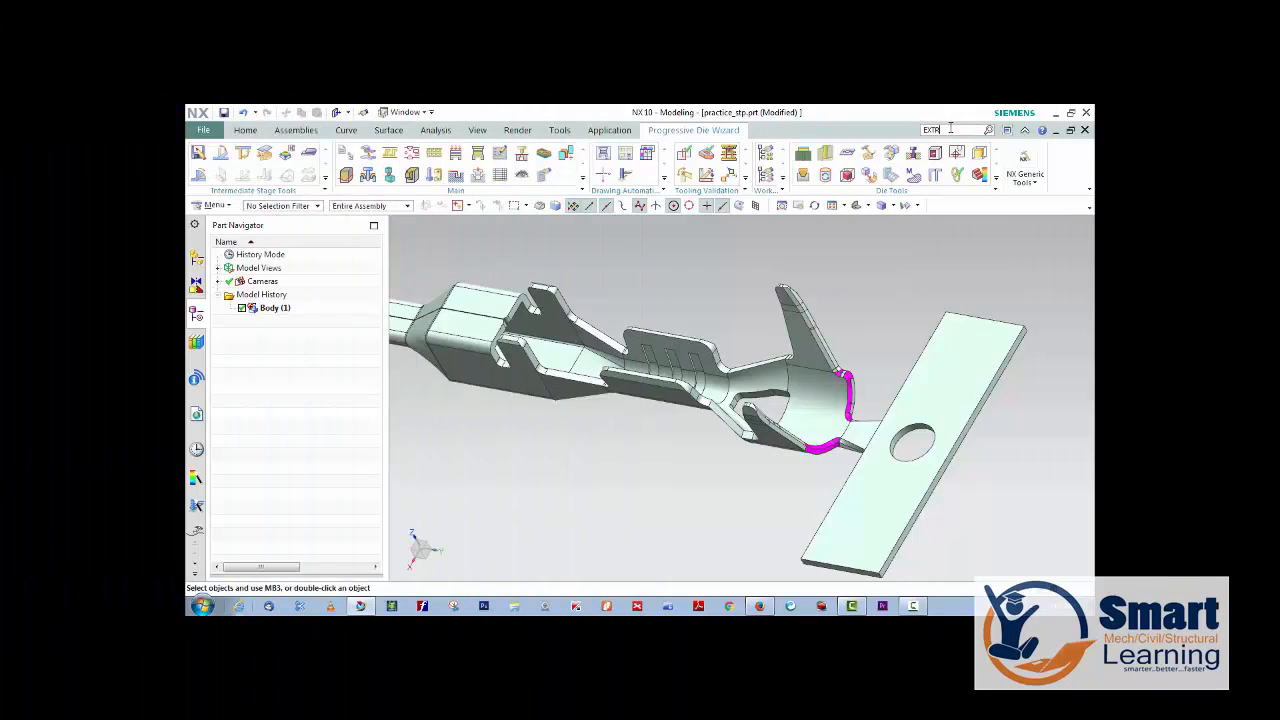
Find Extract Geometry by searching commands for EXTRACT, and select the inner tangent faces of the terminal's end barrel and forked bridge.
text(T)
key(Return)
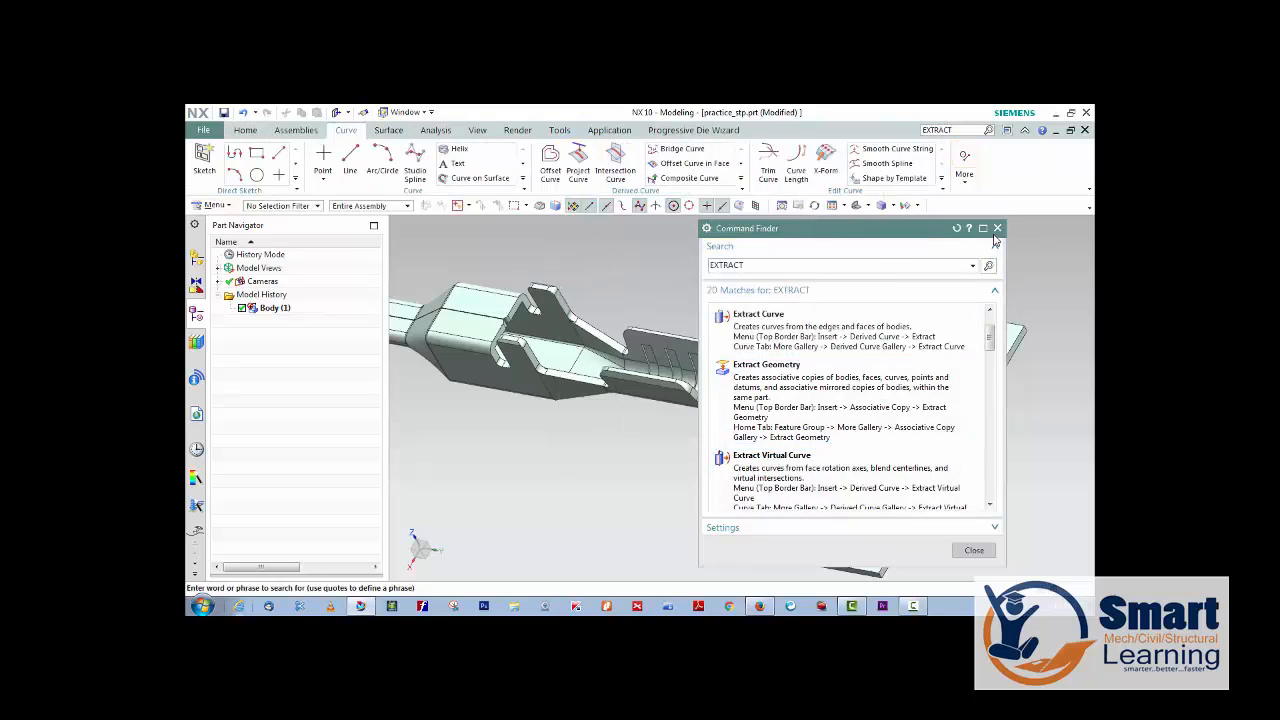
click(596, 132)
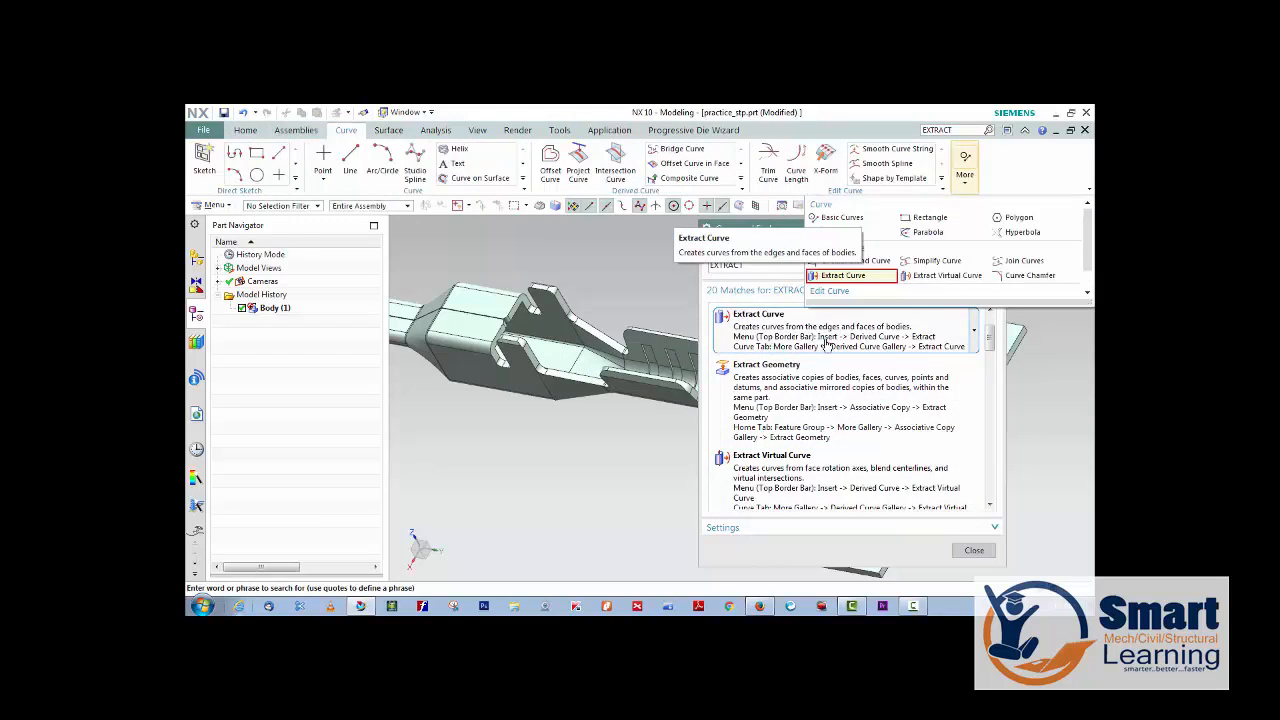
click(783, 379)
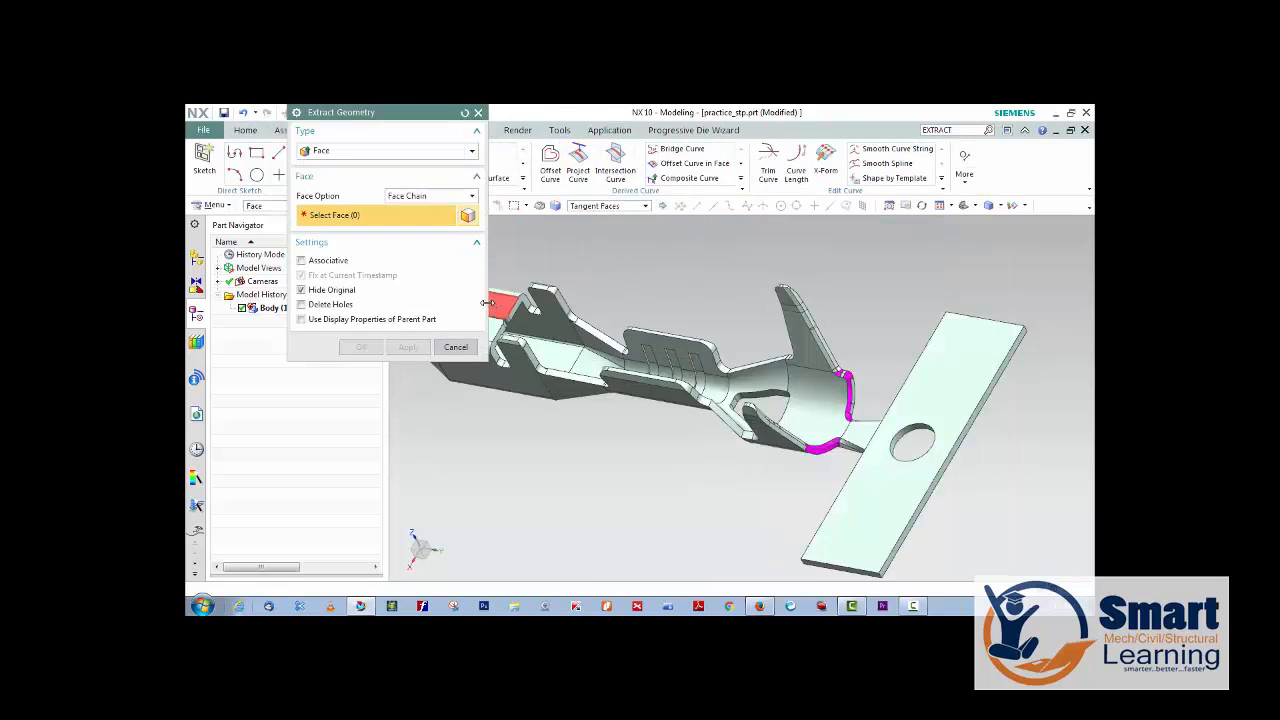
click(814, 394)
middle_drag(826, 423, 790, 440)
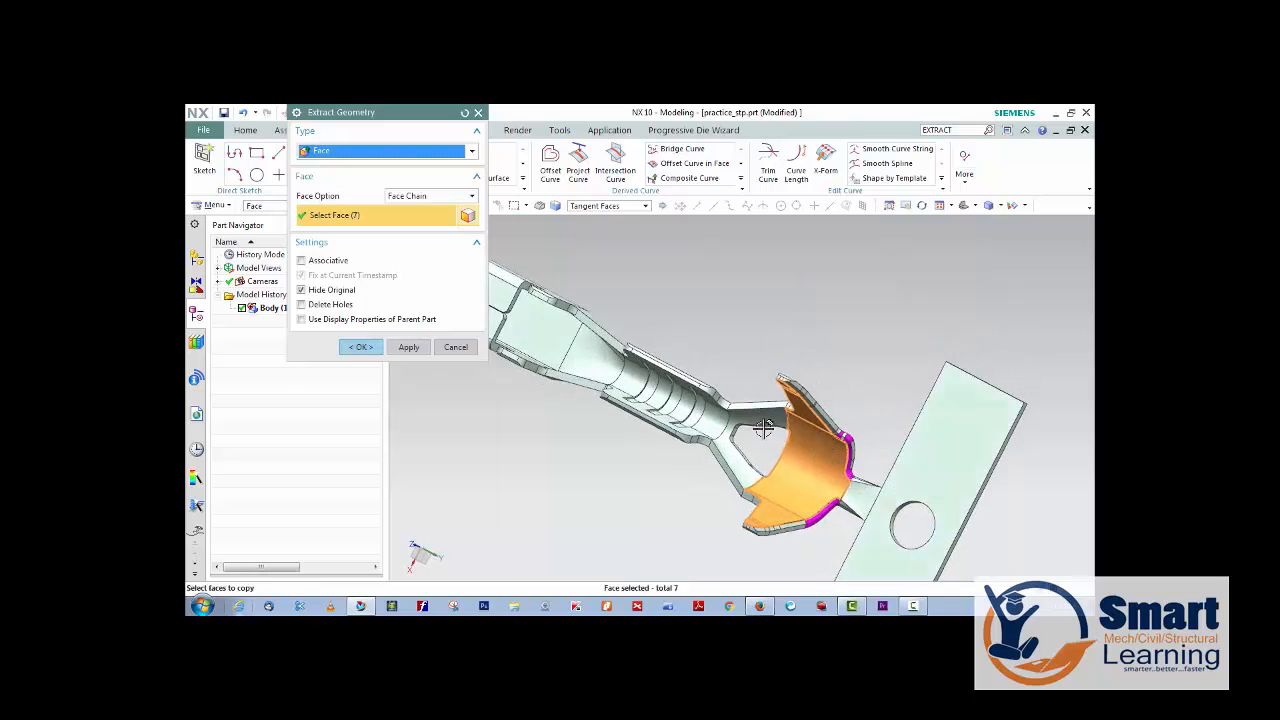
click(731, 437)
scroll(731, 437, up, 5)
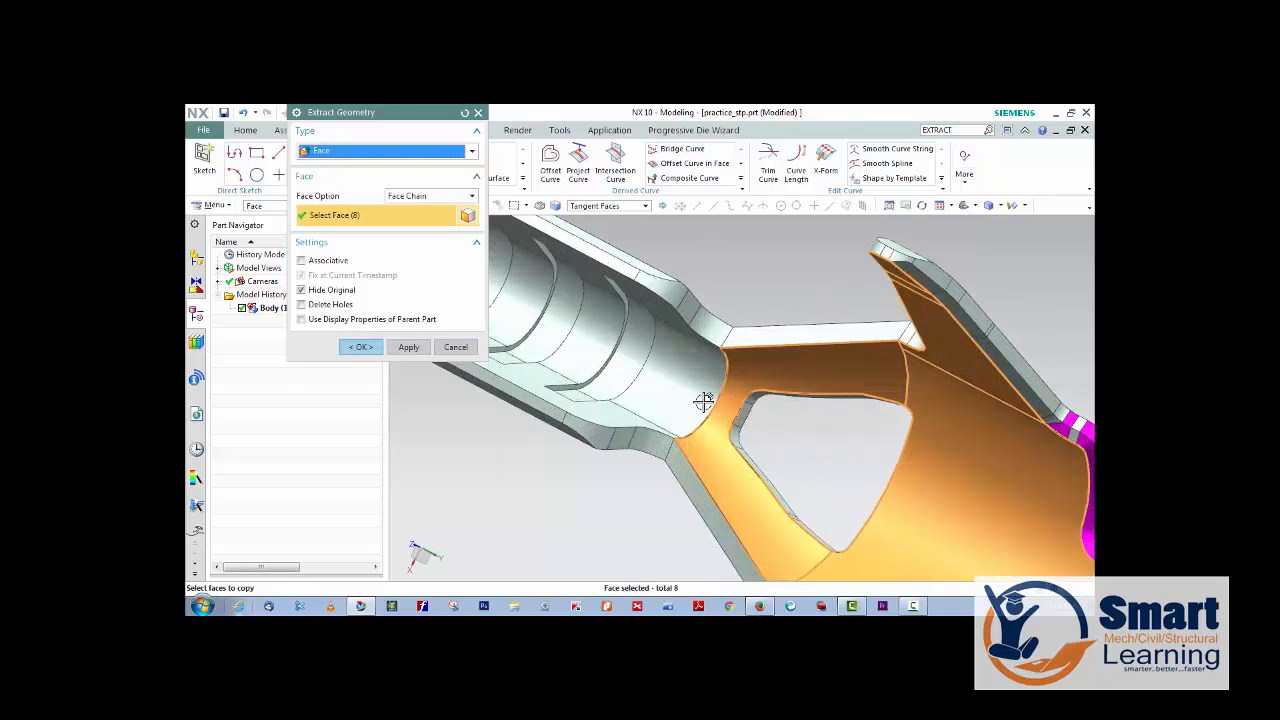
Add the inner faces of the slotted barrel, the tapered transition and the adjoining box section to the face selection.
click(703, 403)
middle_drag(783, 434, 612, 414)
click(612, 414)
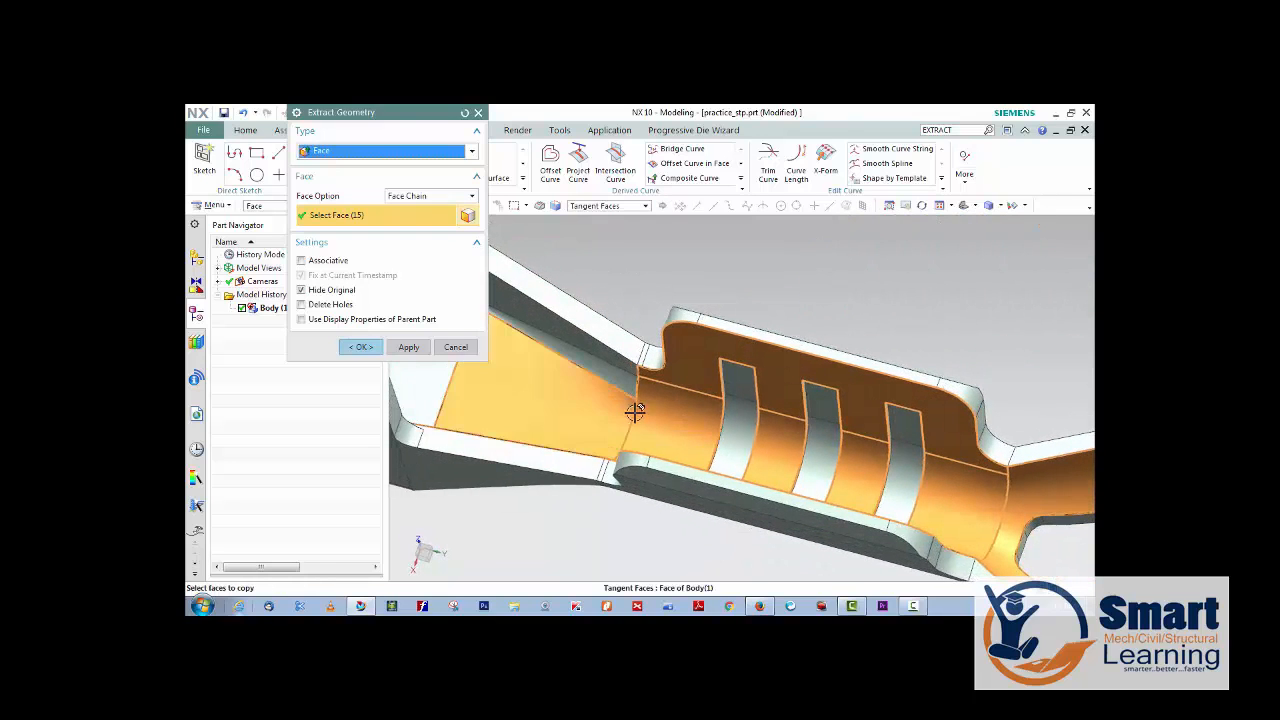
scroll(634, 409, down, 2)
scroll(651, 371, up, 4)
click(696, 358)
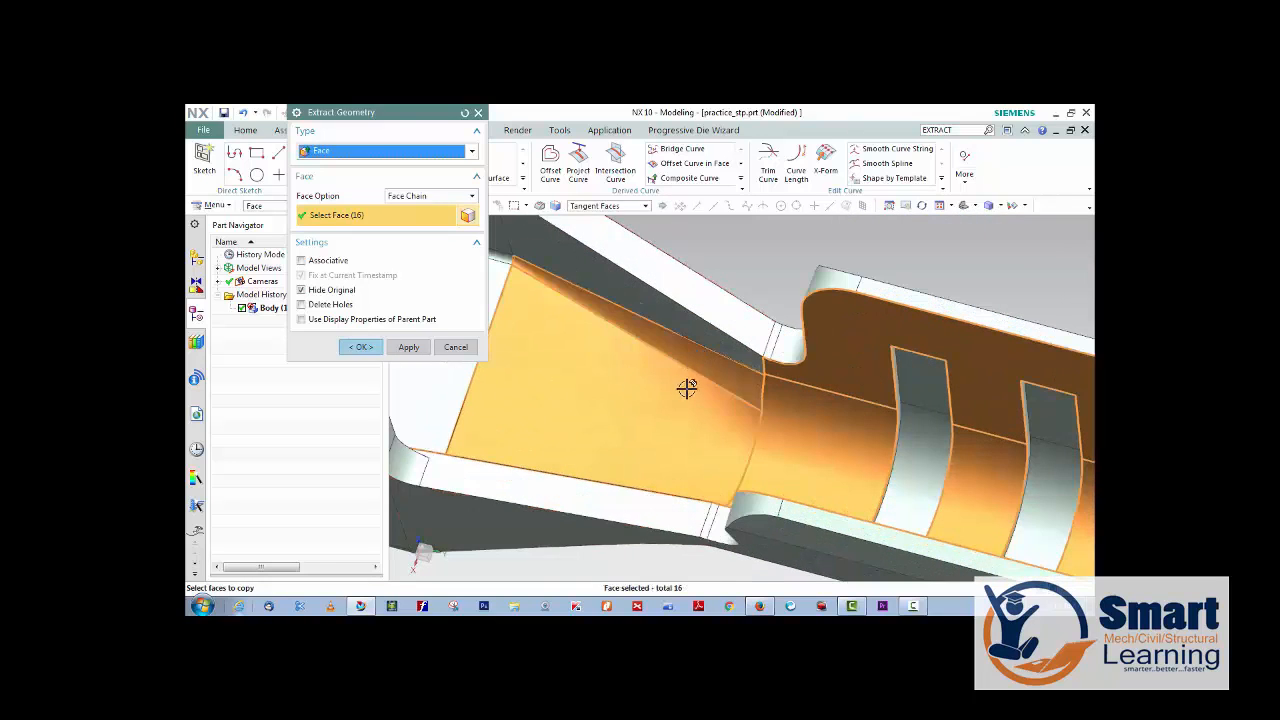
scroll(678, 380, down, 3)
middle_drag(678, 380, 646, 400)
click(601, 363)
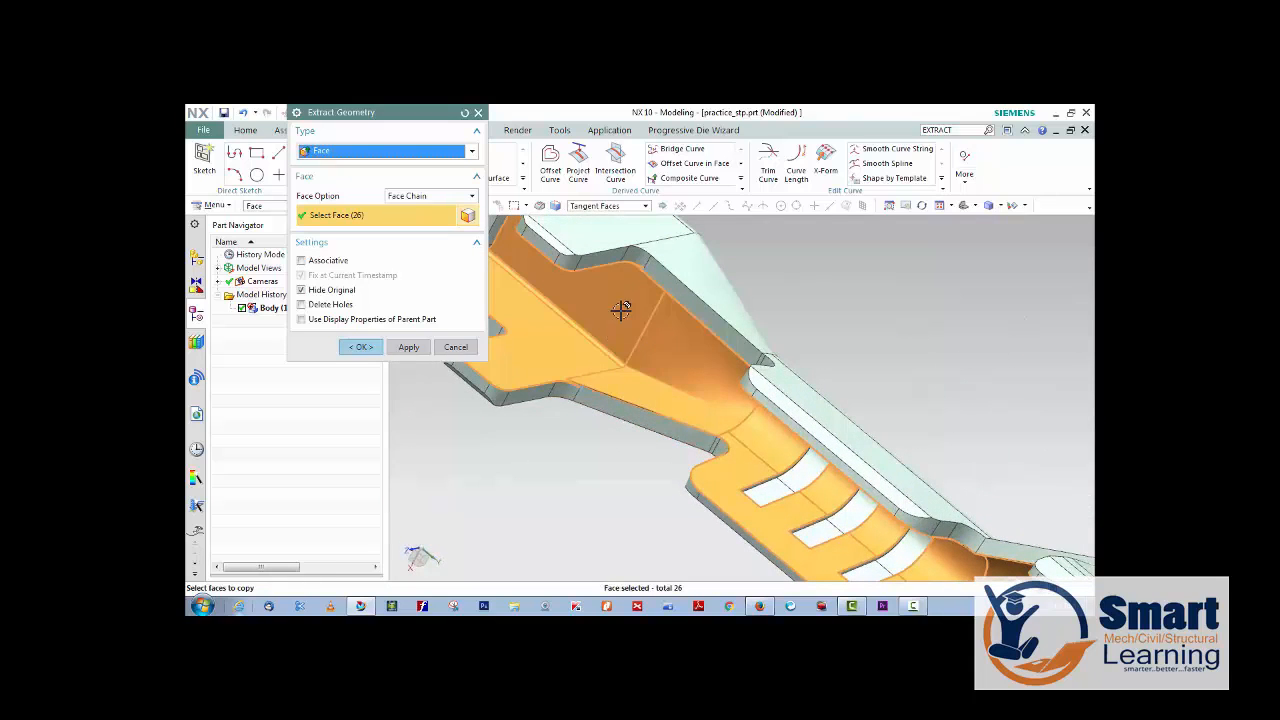
Inspect the narrow sliver at the corner where the tapered transition meets the box wall, and abandon the face extraction.
middle_drag(663, 295, 609, 305)
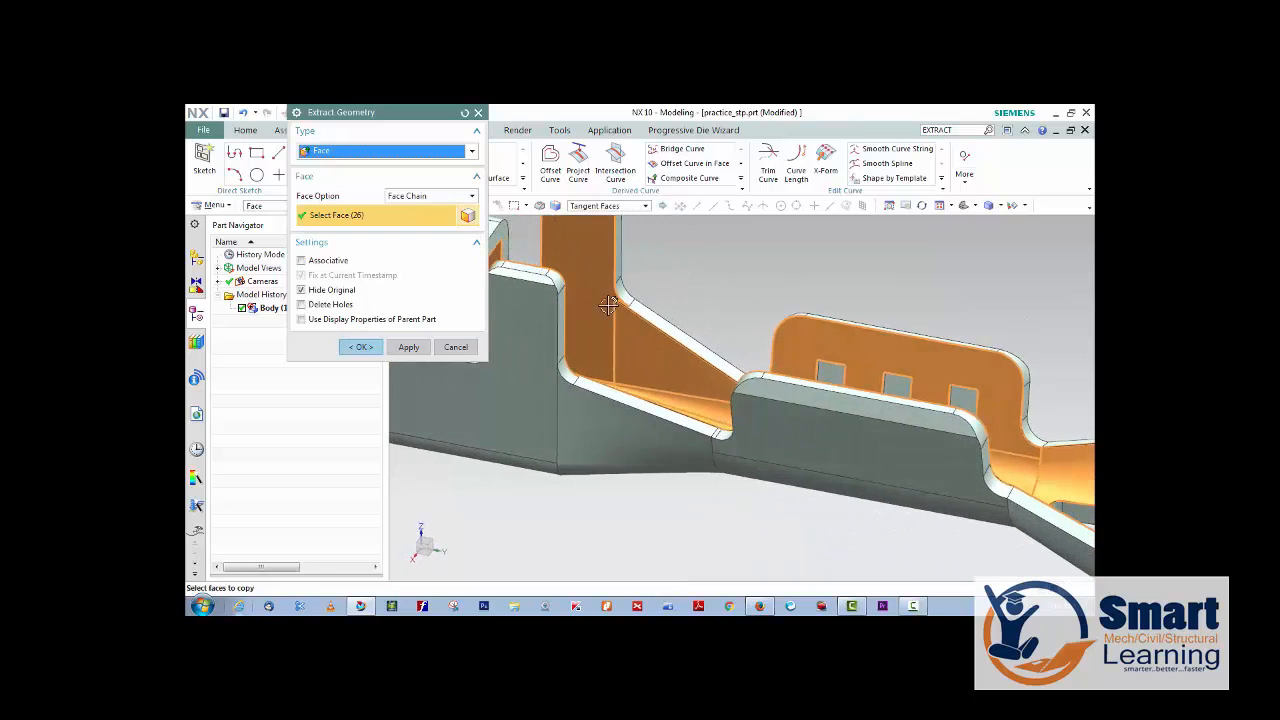
scroll(609, 305, up, 5)
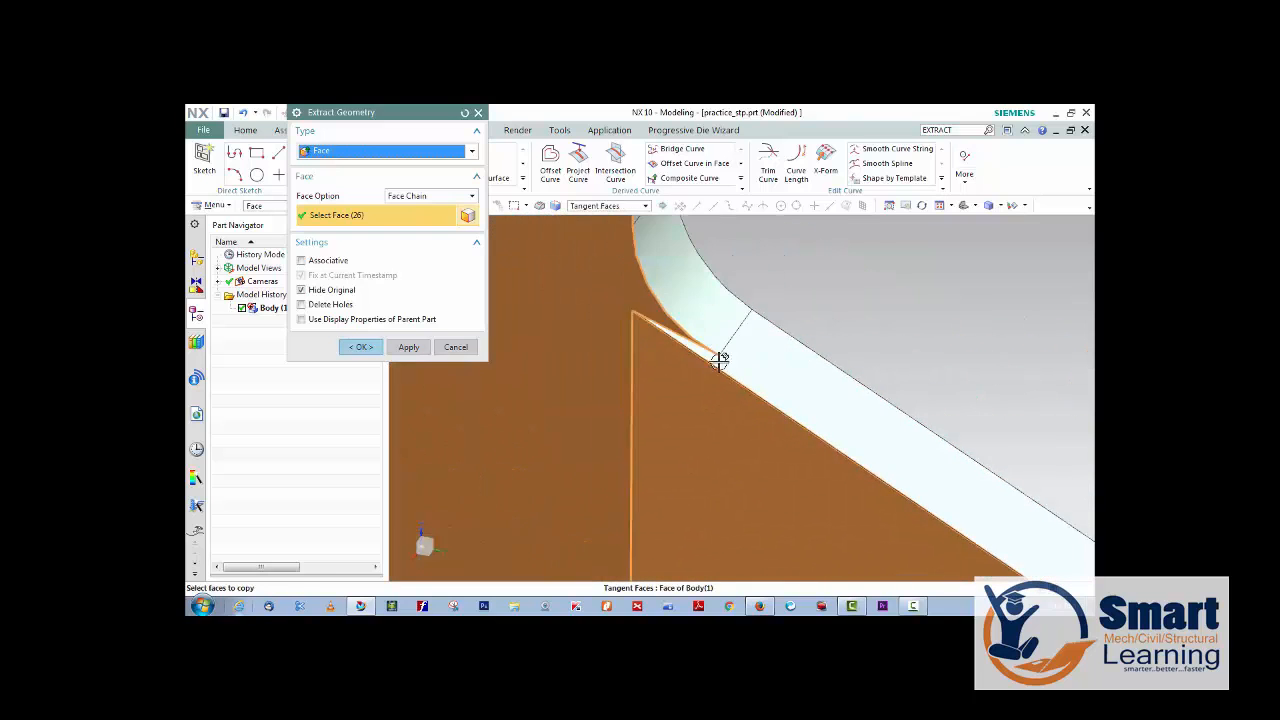
mouse_move(720, 362)
middle_down()
mouse_move(729, 351)
mouse_move(691, 349)
mouse_move(705, 349)
middle_up()
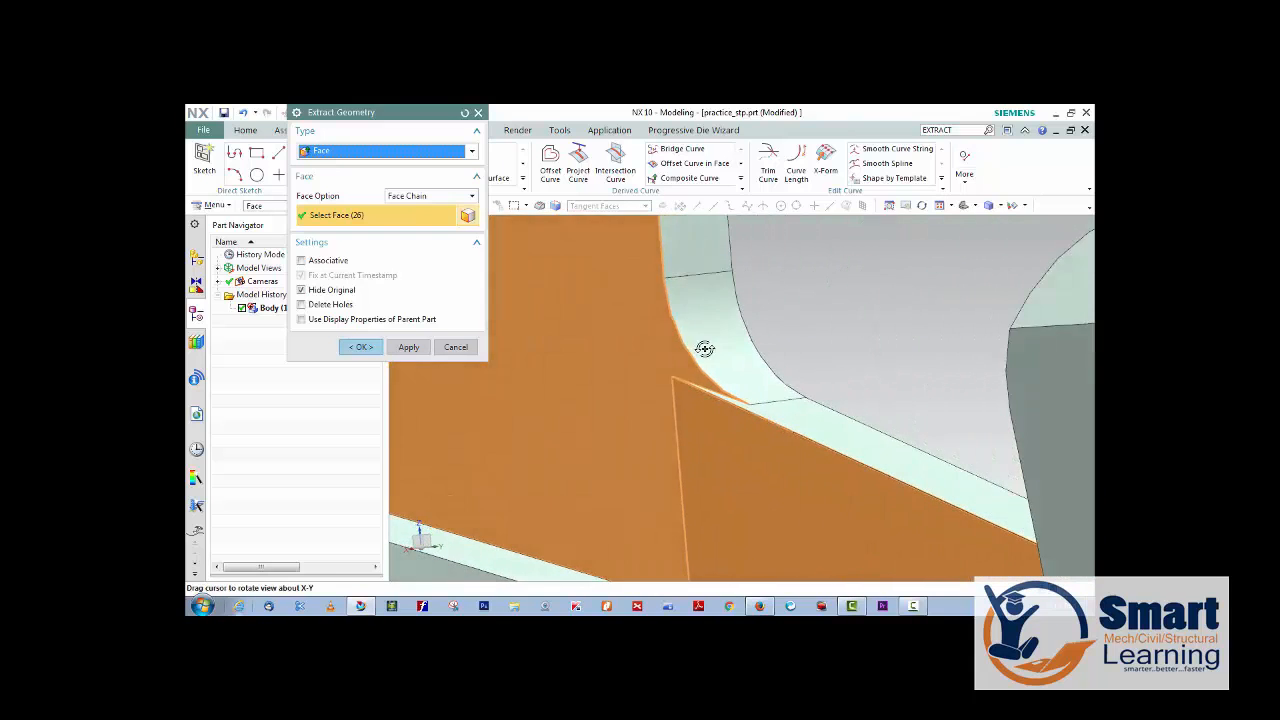
scroll(705, 400, up, 5)
scroll(758, 381, up, 4)
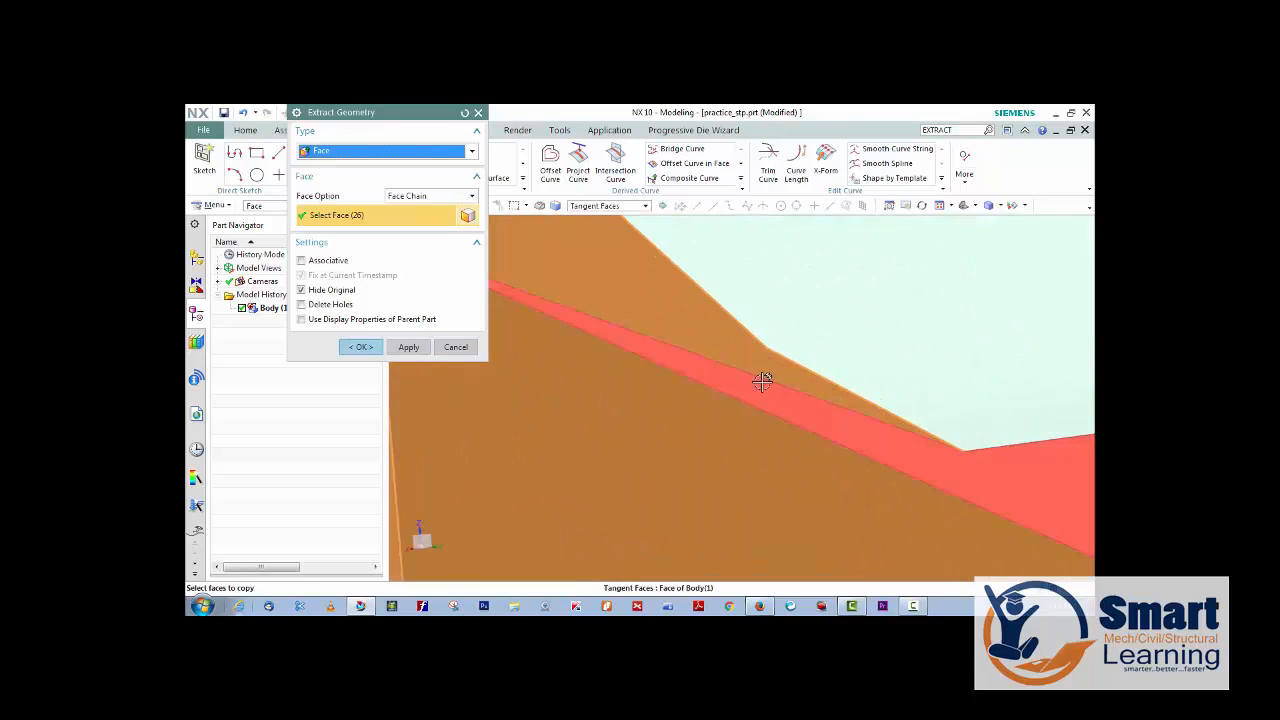
scroll(760, 388, down, 5)
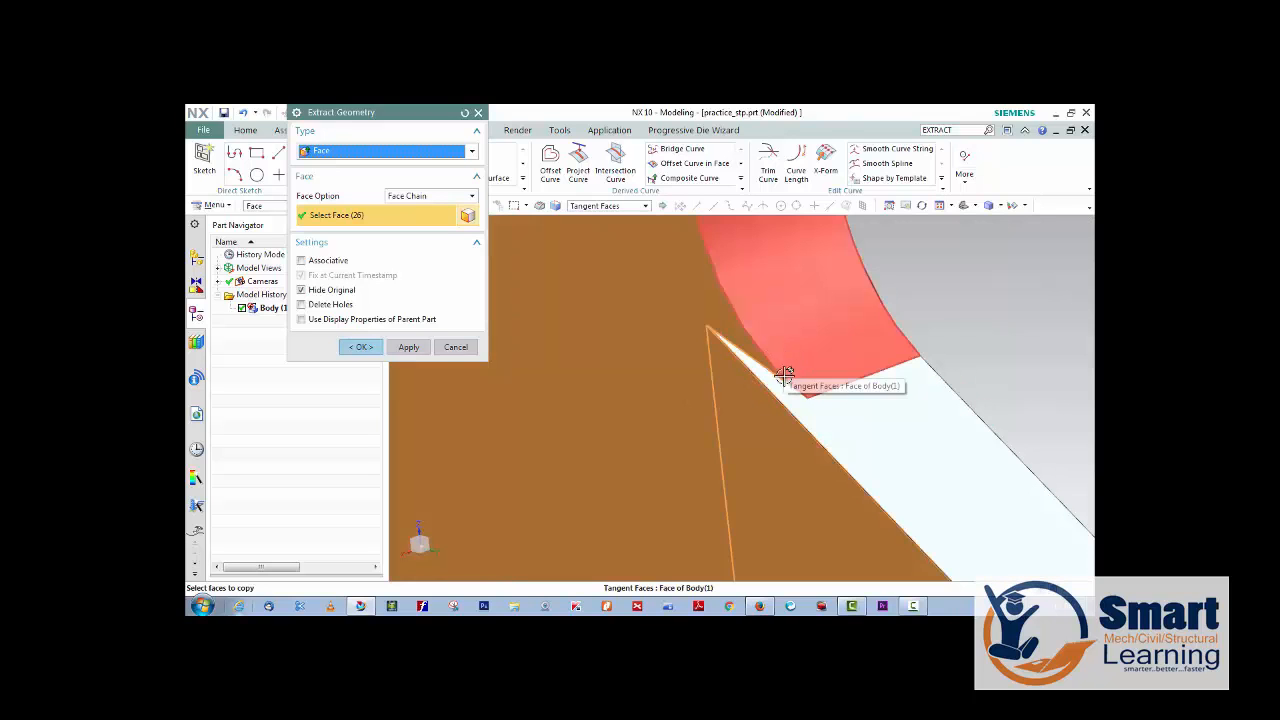
middle_drag(720, 386, 649, 397)
scroll(835, 363, down, 6)
key(Escape)
scroll(658, 397, up, 6)
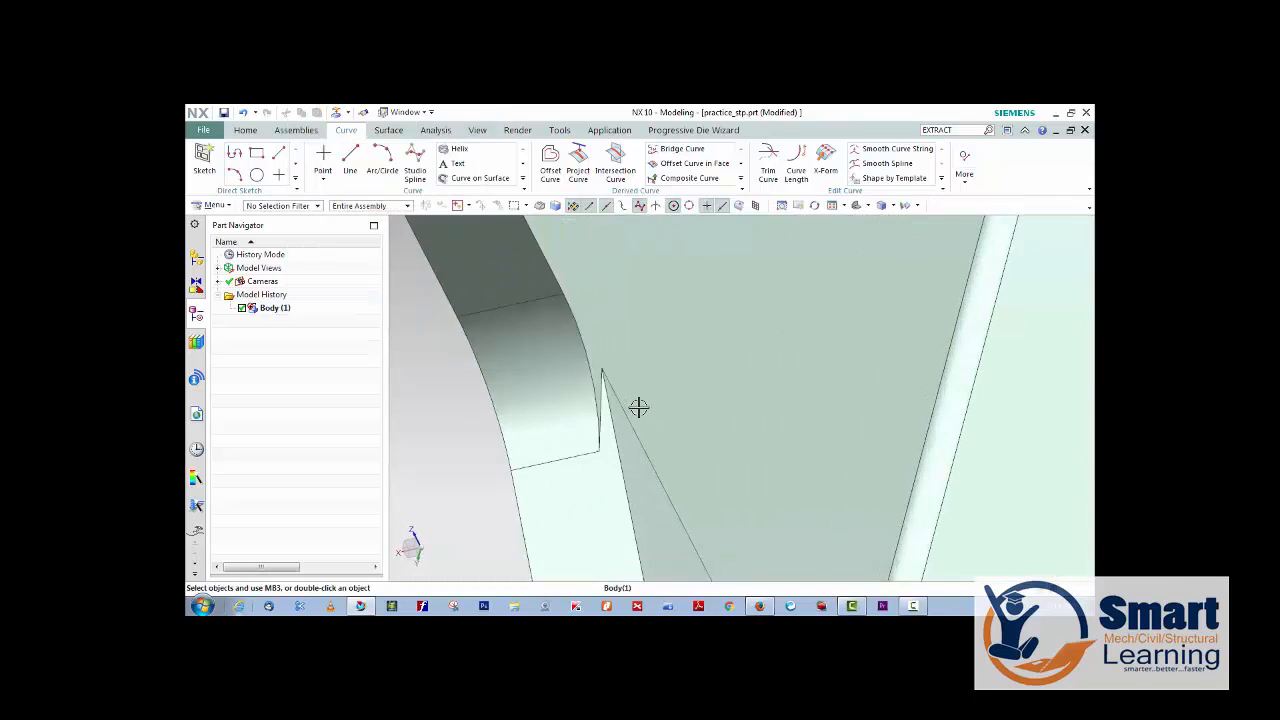
scroll(636, 406, down, 2)
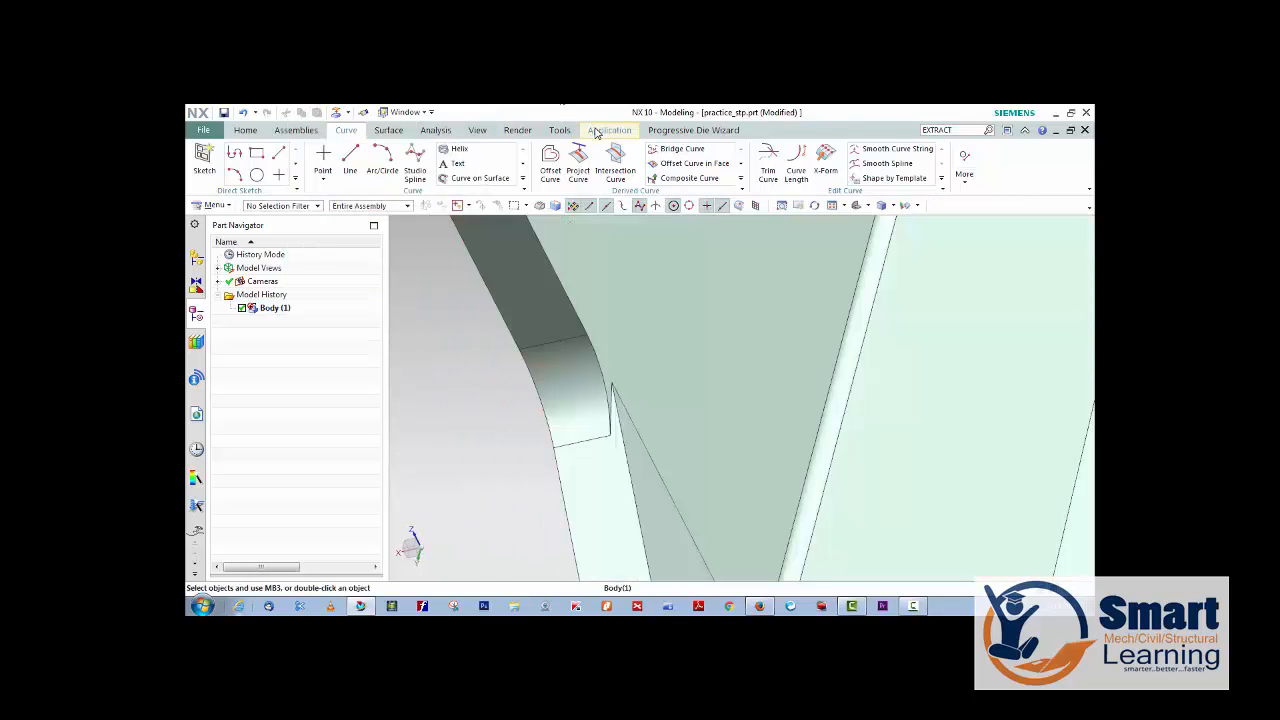
click(601, 131)
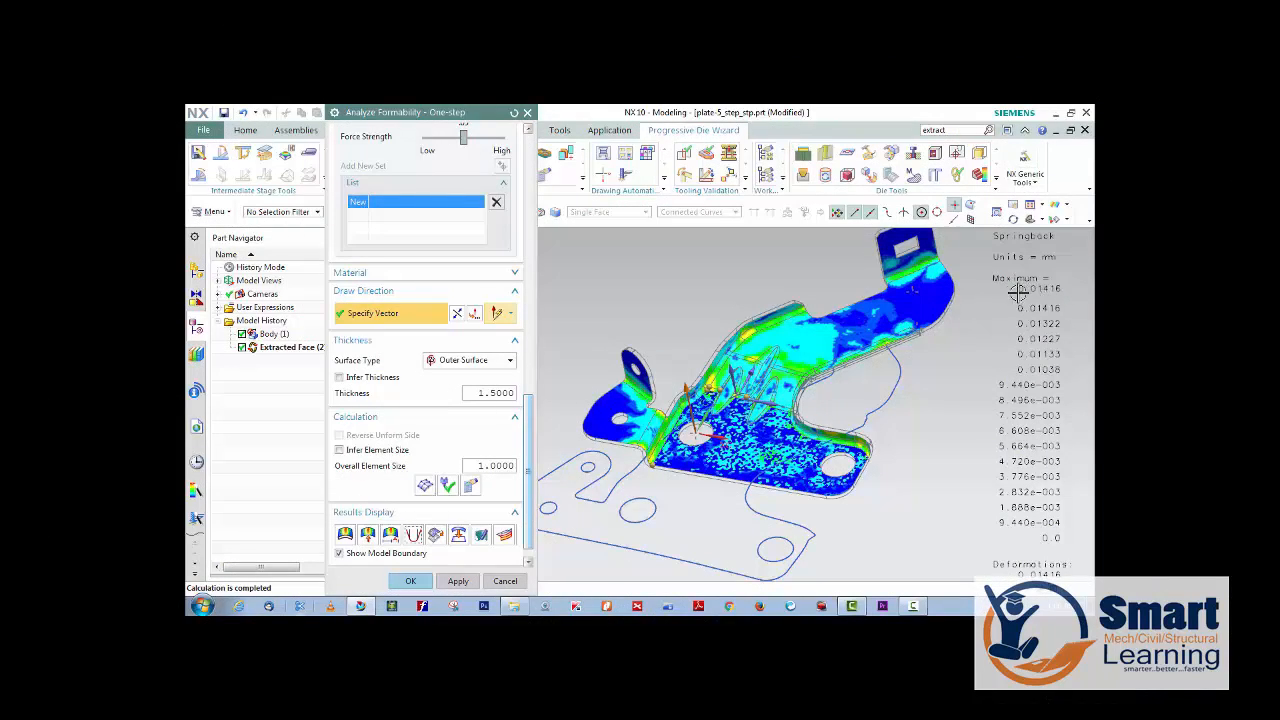
Examine the springback contour results around the bracket's three embossed ribs, main bend and flat base.
scroll(806, 405, up, 5)
scroll(700, 400, down, 2)
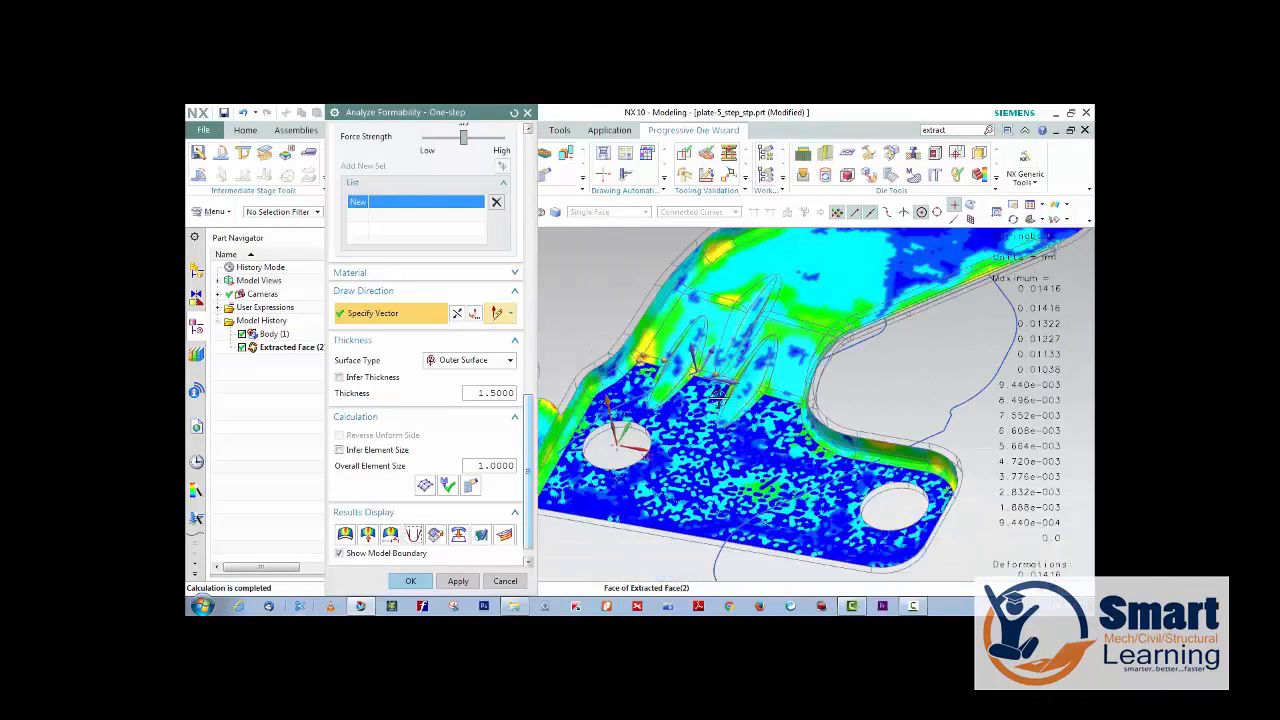
scroll(693, 401, up, 3)
scroll(693, 401, down, 3)
scroll(748, 352, up, 2)
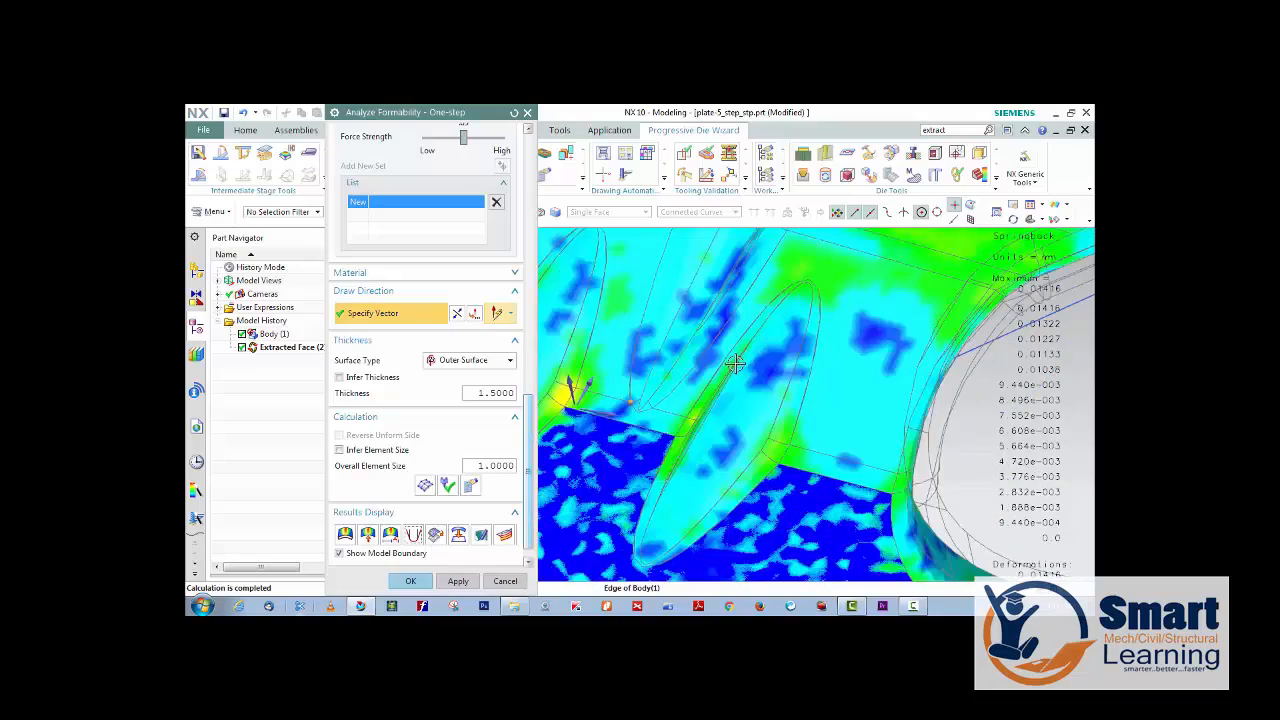
scroll(735, 362, down, 5)
middle_drag(825, 325, 795, 354)
scroll(735, 385, up, 3)
scroll(700, 400, down, 3)
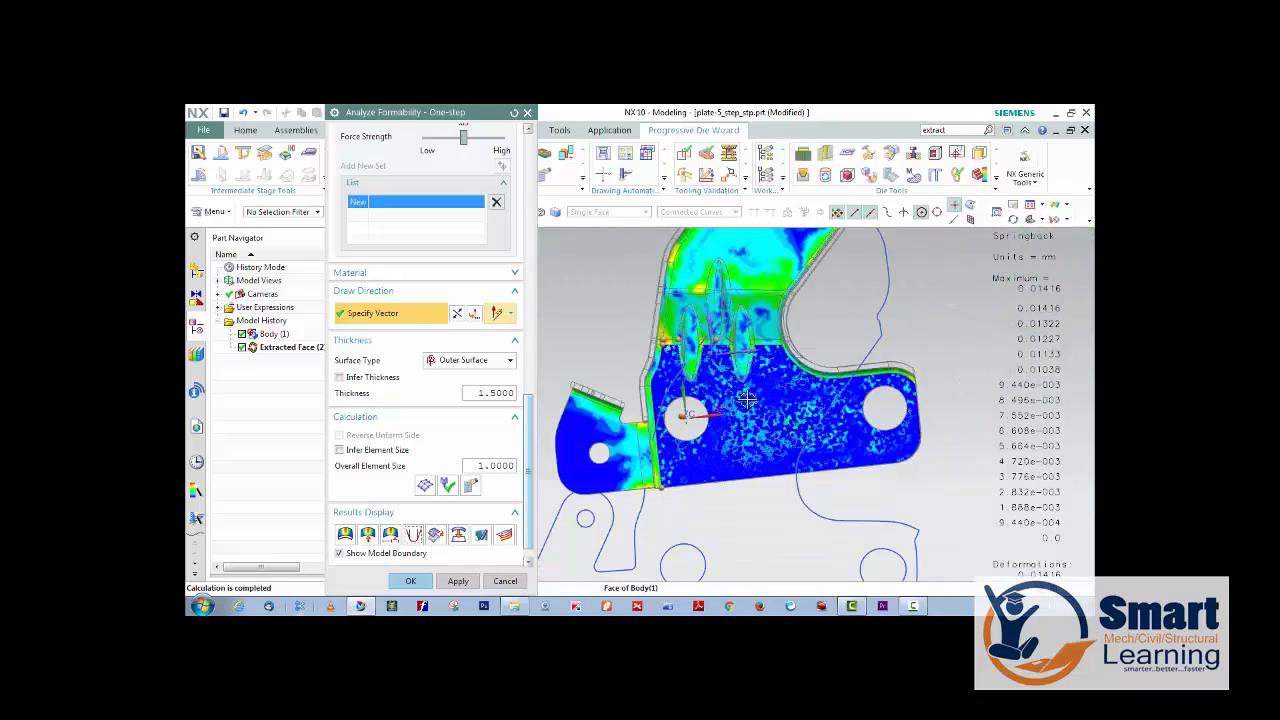
Create a sheet body from the bracket's unformed outline, apply the one-step analysis and close it.
click(505, 537)
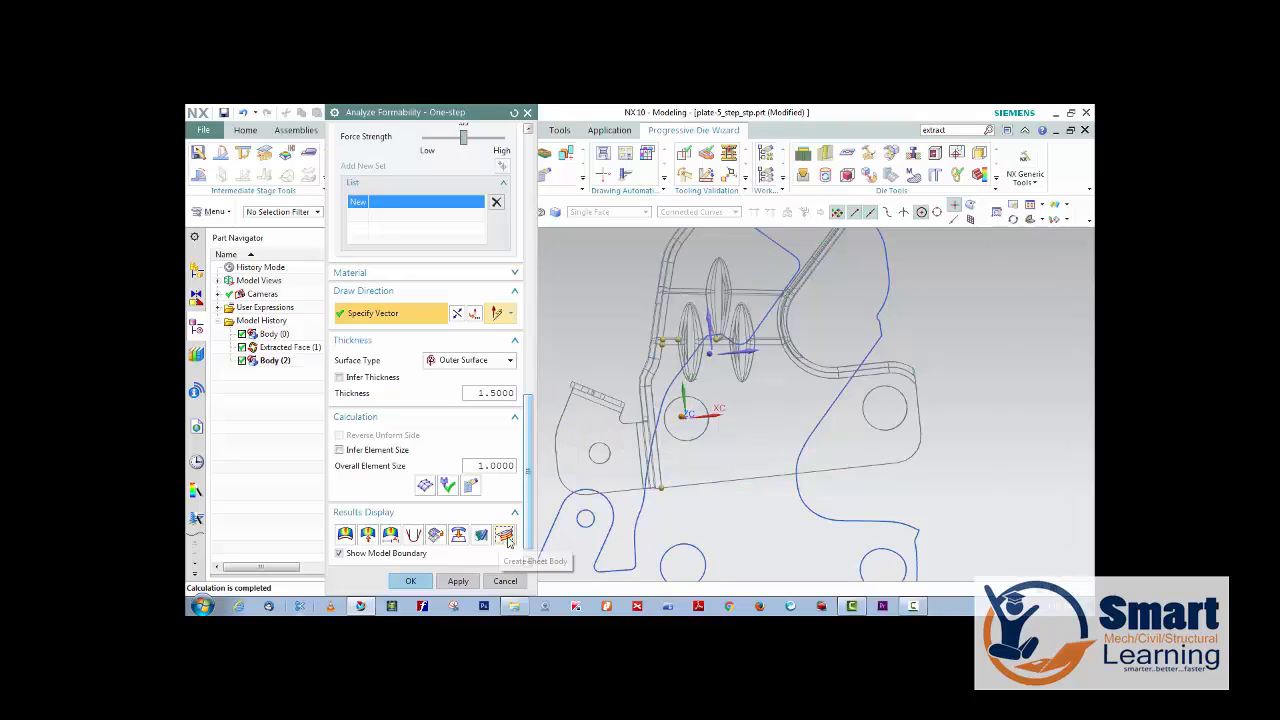
click(457, 581)
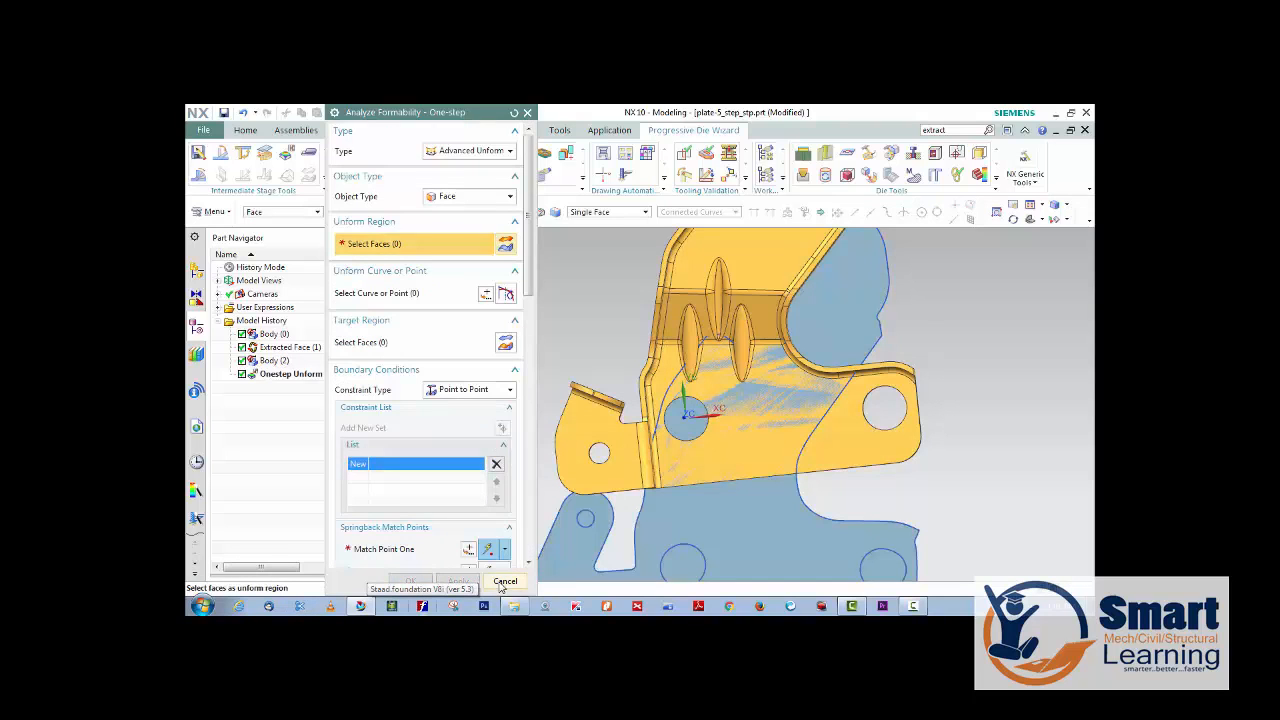
click(505, 581)
Hide the bracket's extracted face and its formed solid body, leaving only the flat blank displayed.
scroll(648, 401, down, 3)
middle_drag(660, 440, 606, 411)
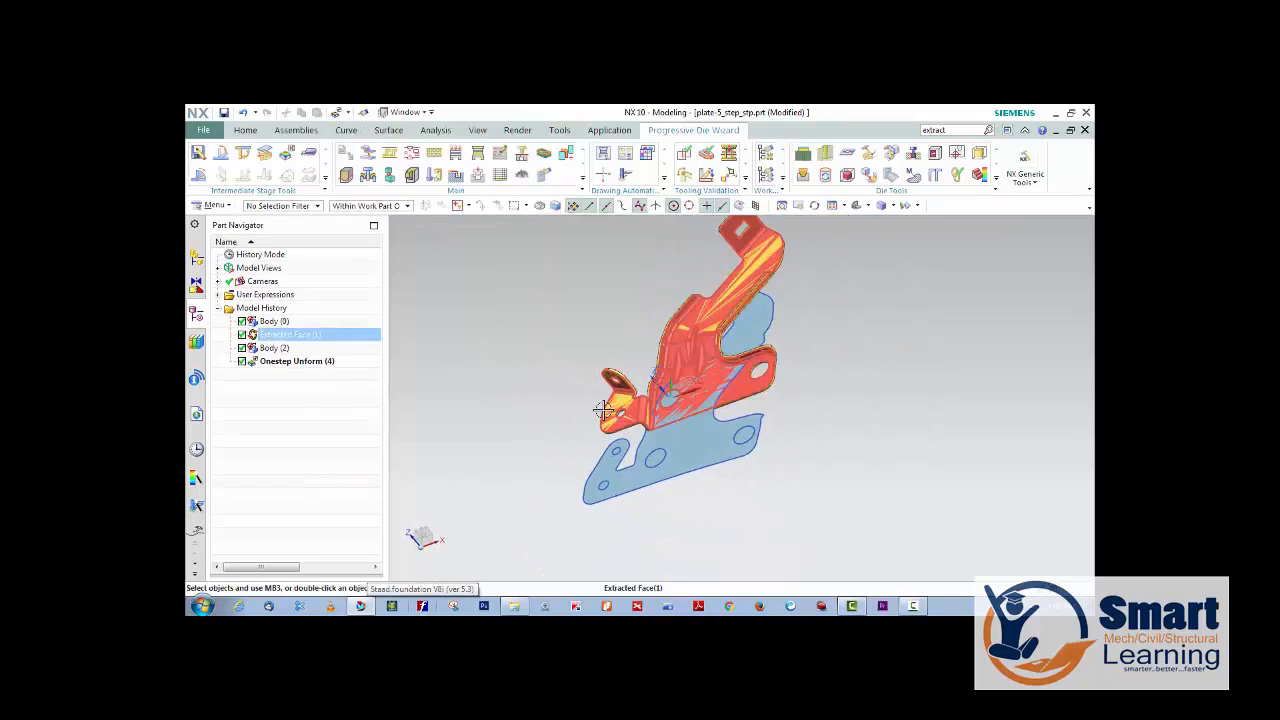
click(603, 410)
key(ctrl+b)
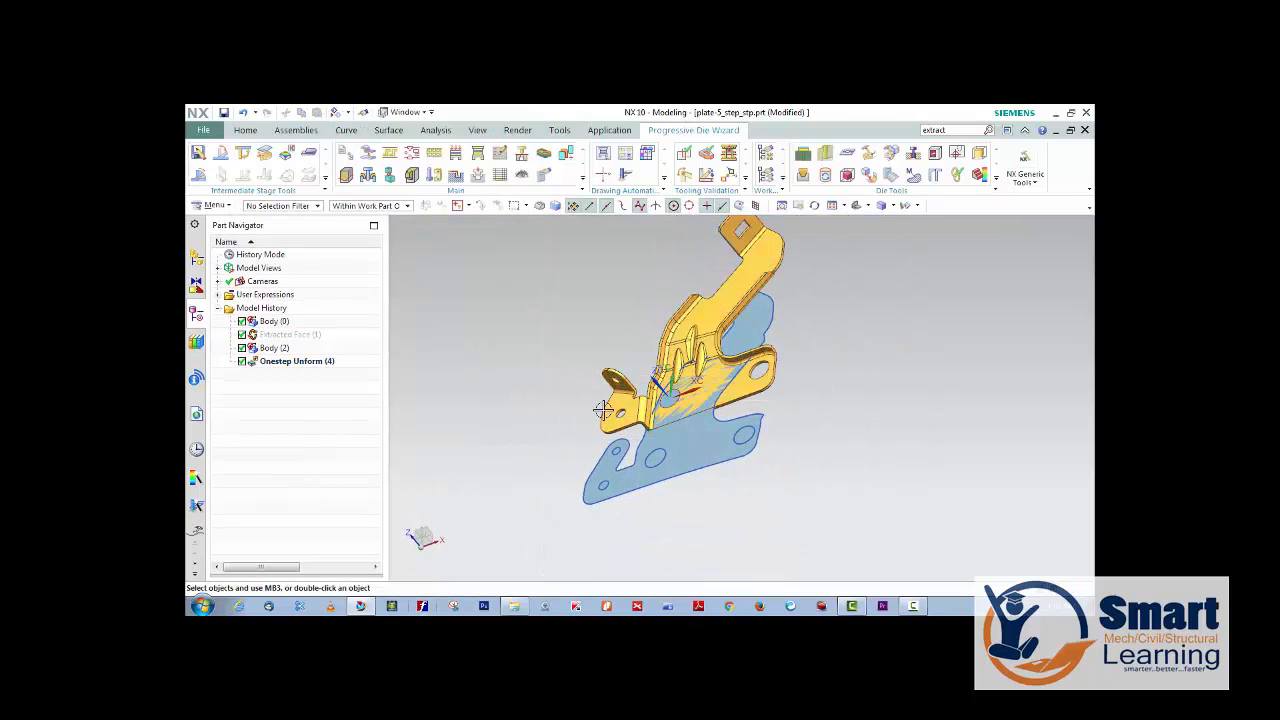
click(619, 411)
key(ctrl+b)
click(626, 420)
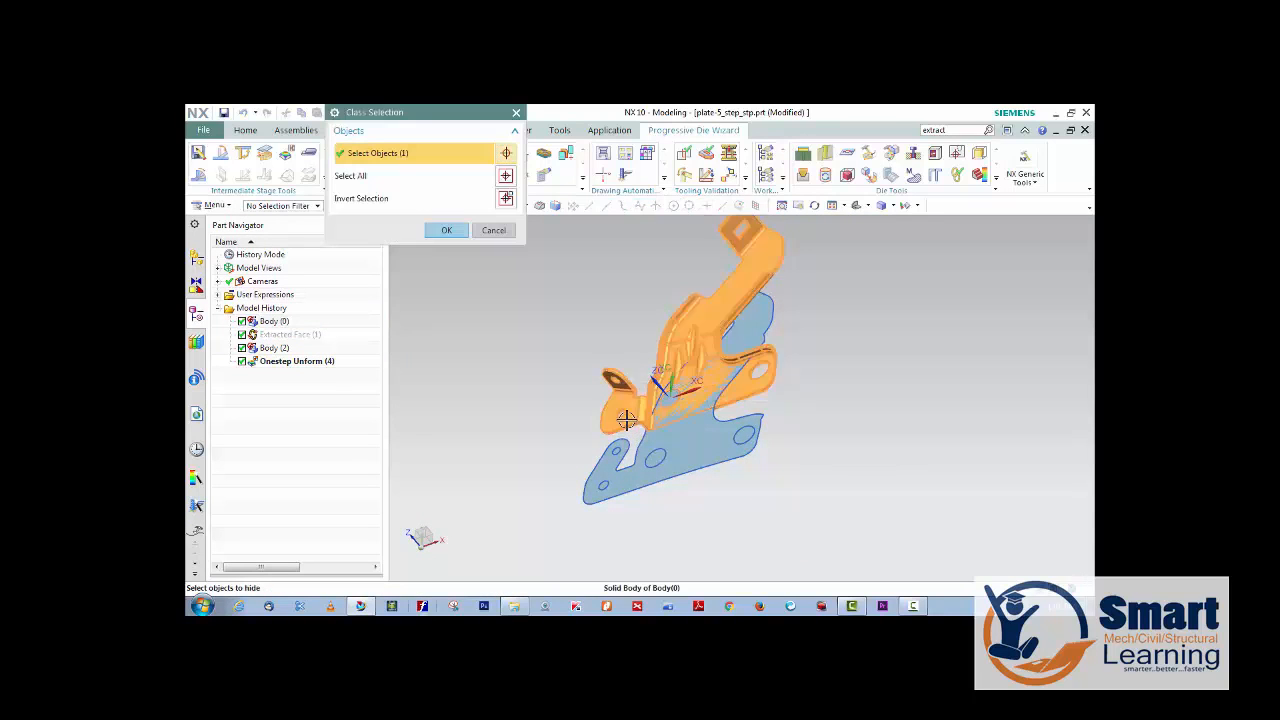
click(446, 230)
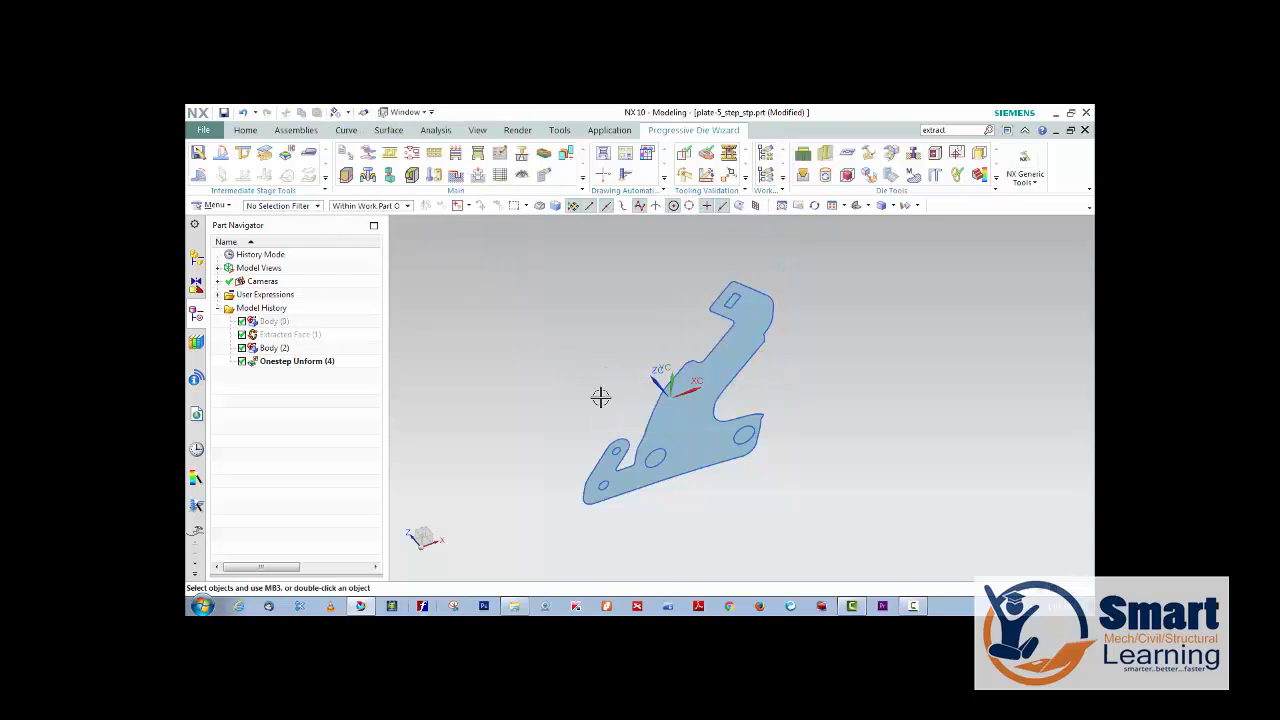
middle_drag(721, 398, 708, 432)
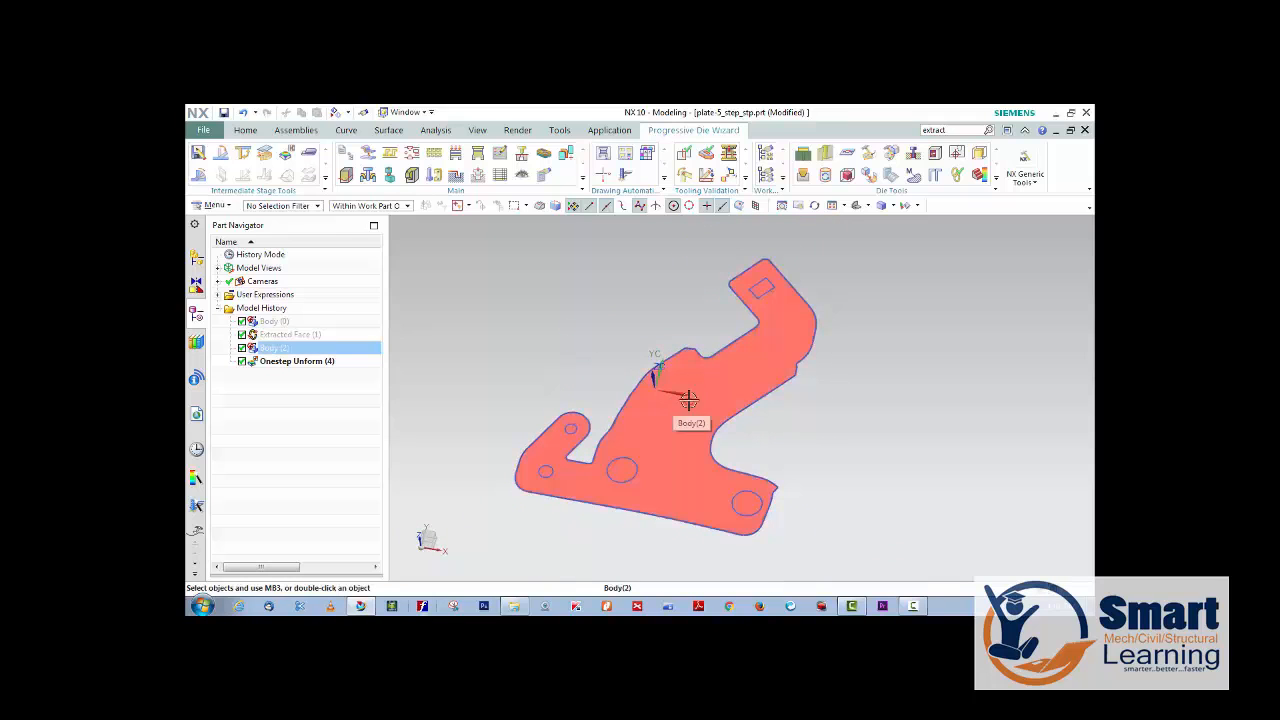